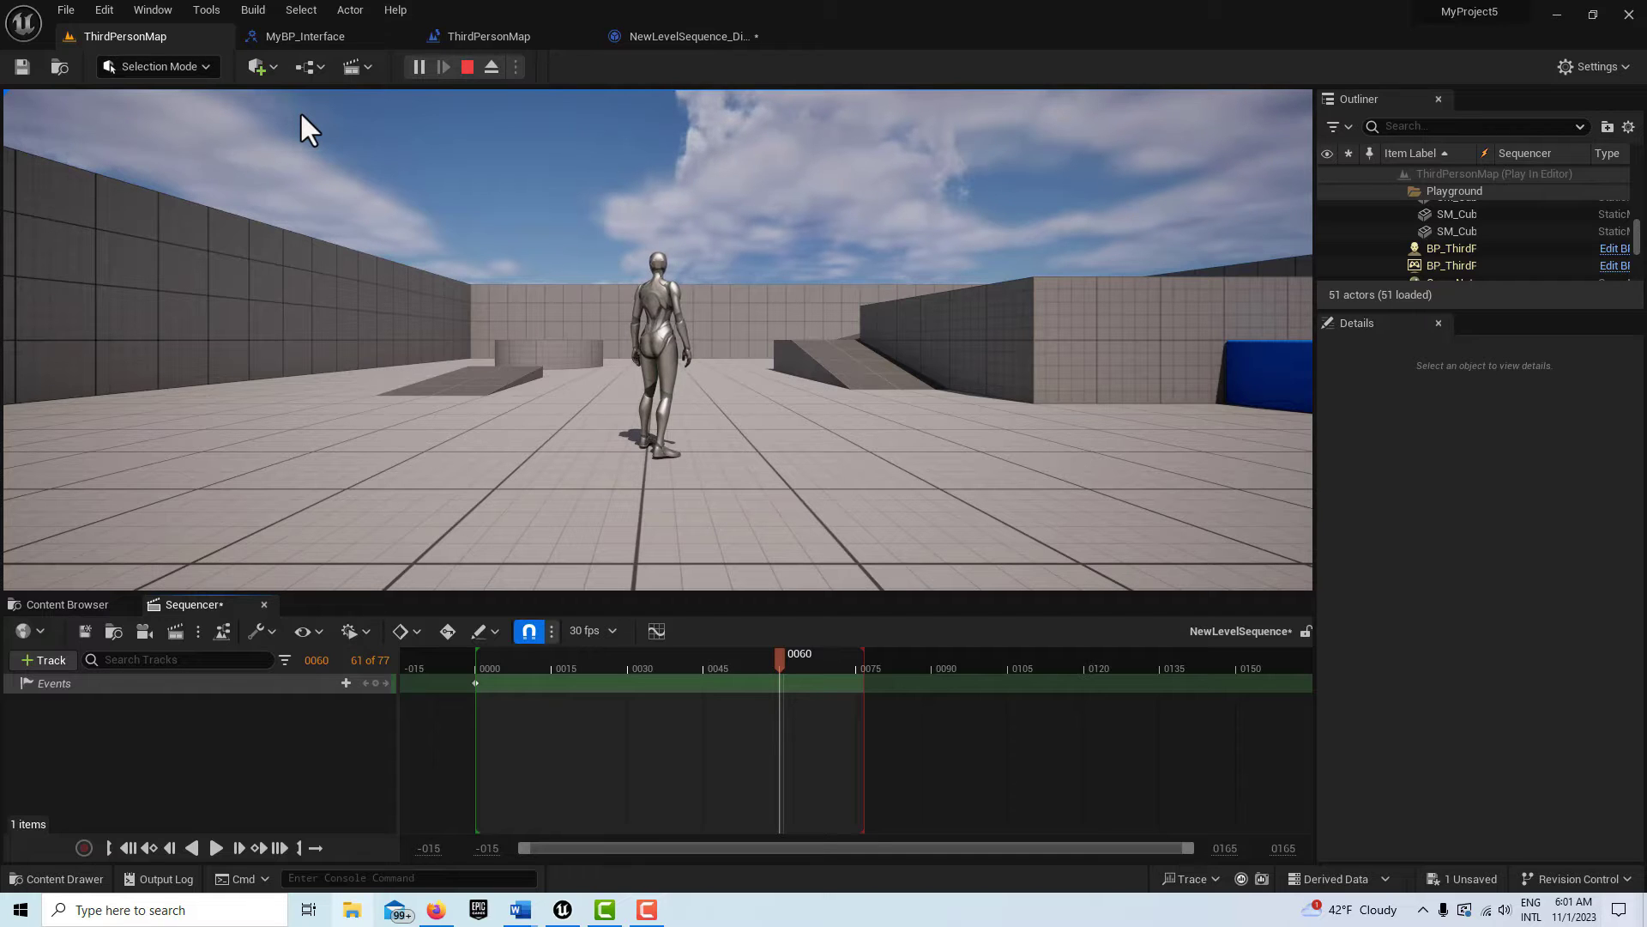
- Switch to Firefox and read through the Unreal documentation page on triggering Level Blueprint events from Sequencer, down to the event track setup
click(445, 919)
scroll(875, 553, down, 3)
scroll(915, 450, up, 3)
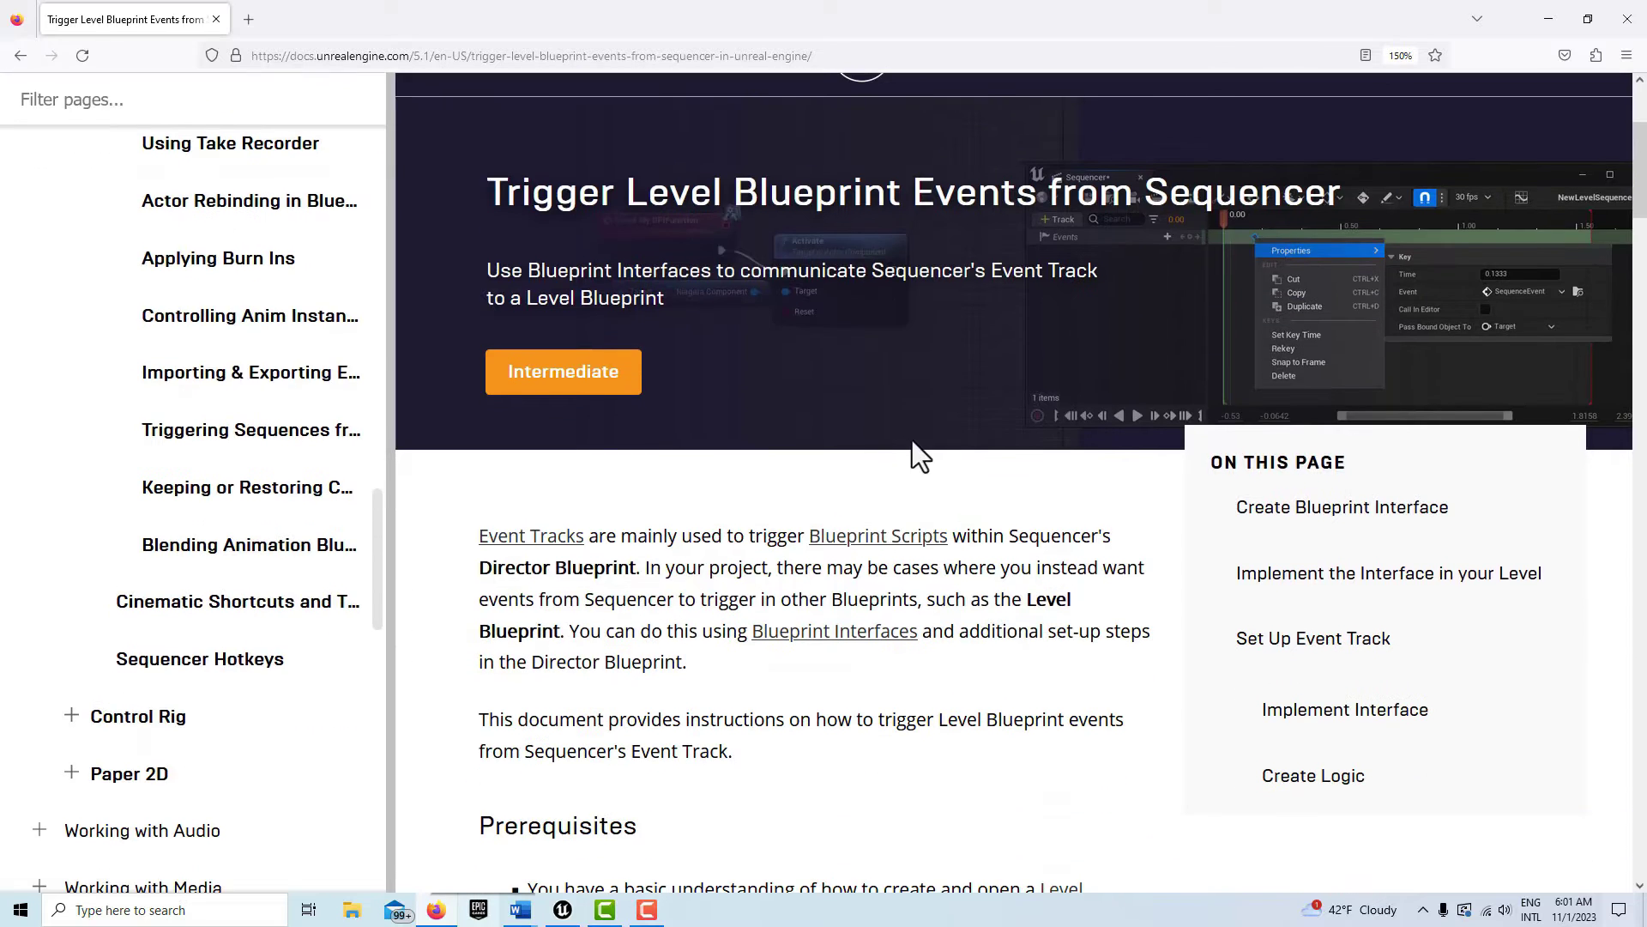
scroll(903, 437, down, 8)
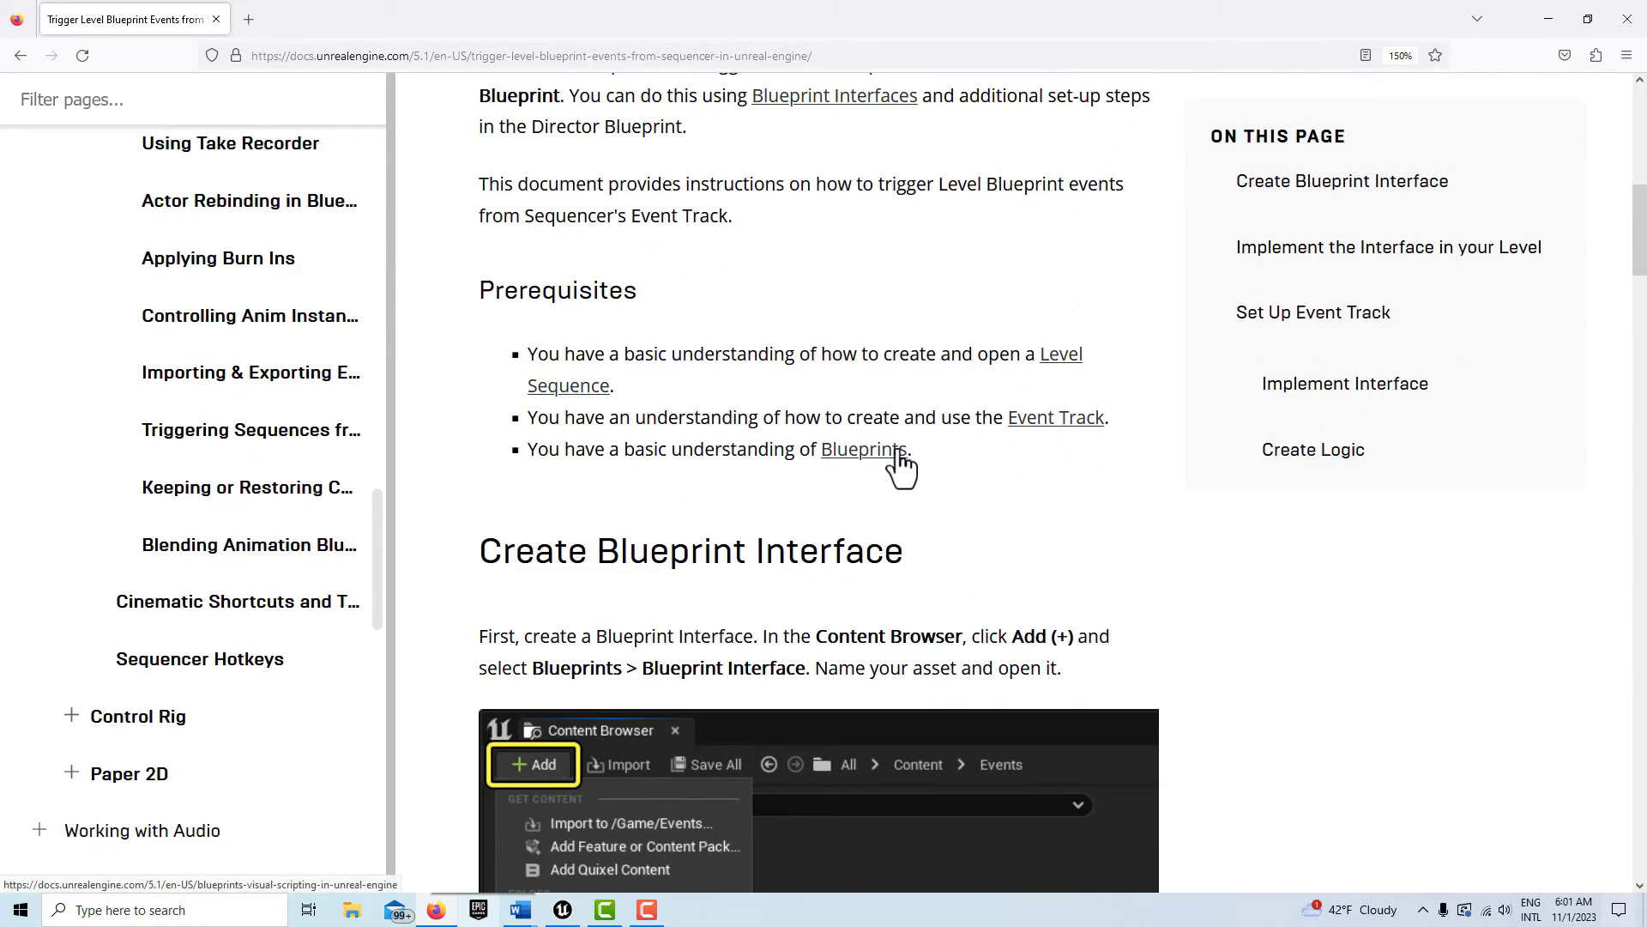
scroll(902, 463, down, 3)
scroll(897, 453, down, 10)
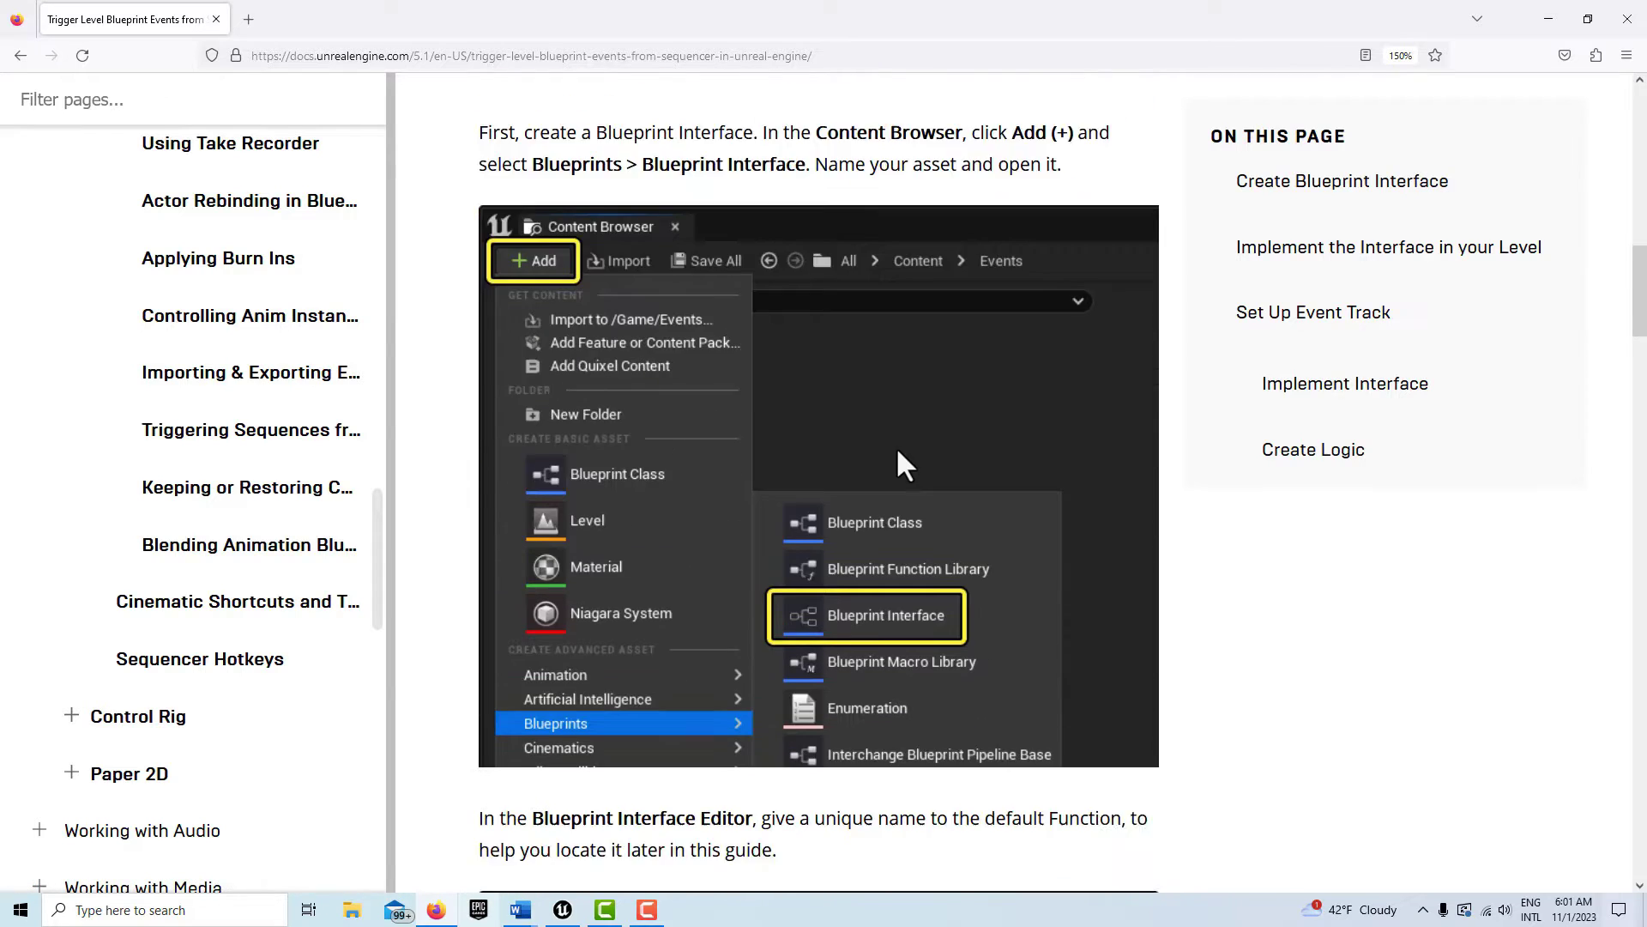
scroll(897, 456, down, 17)
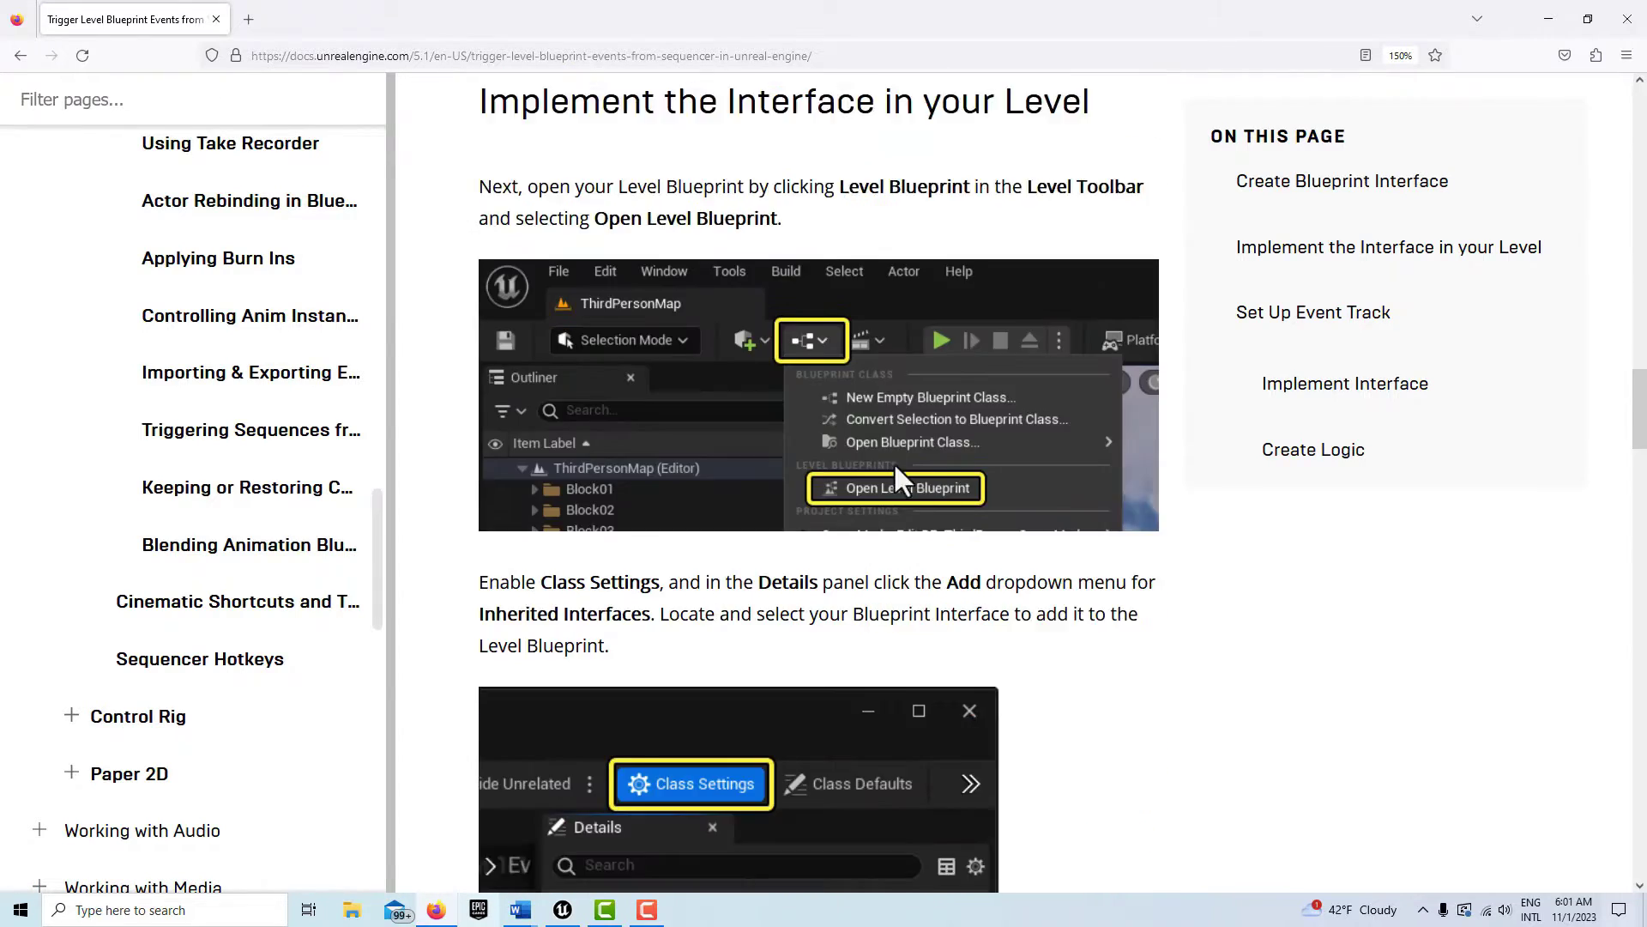
scroll(895, 470, down, 4)
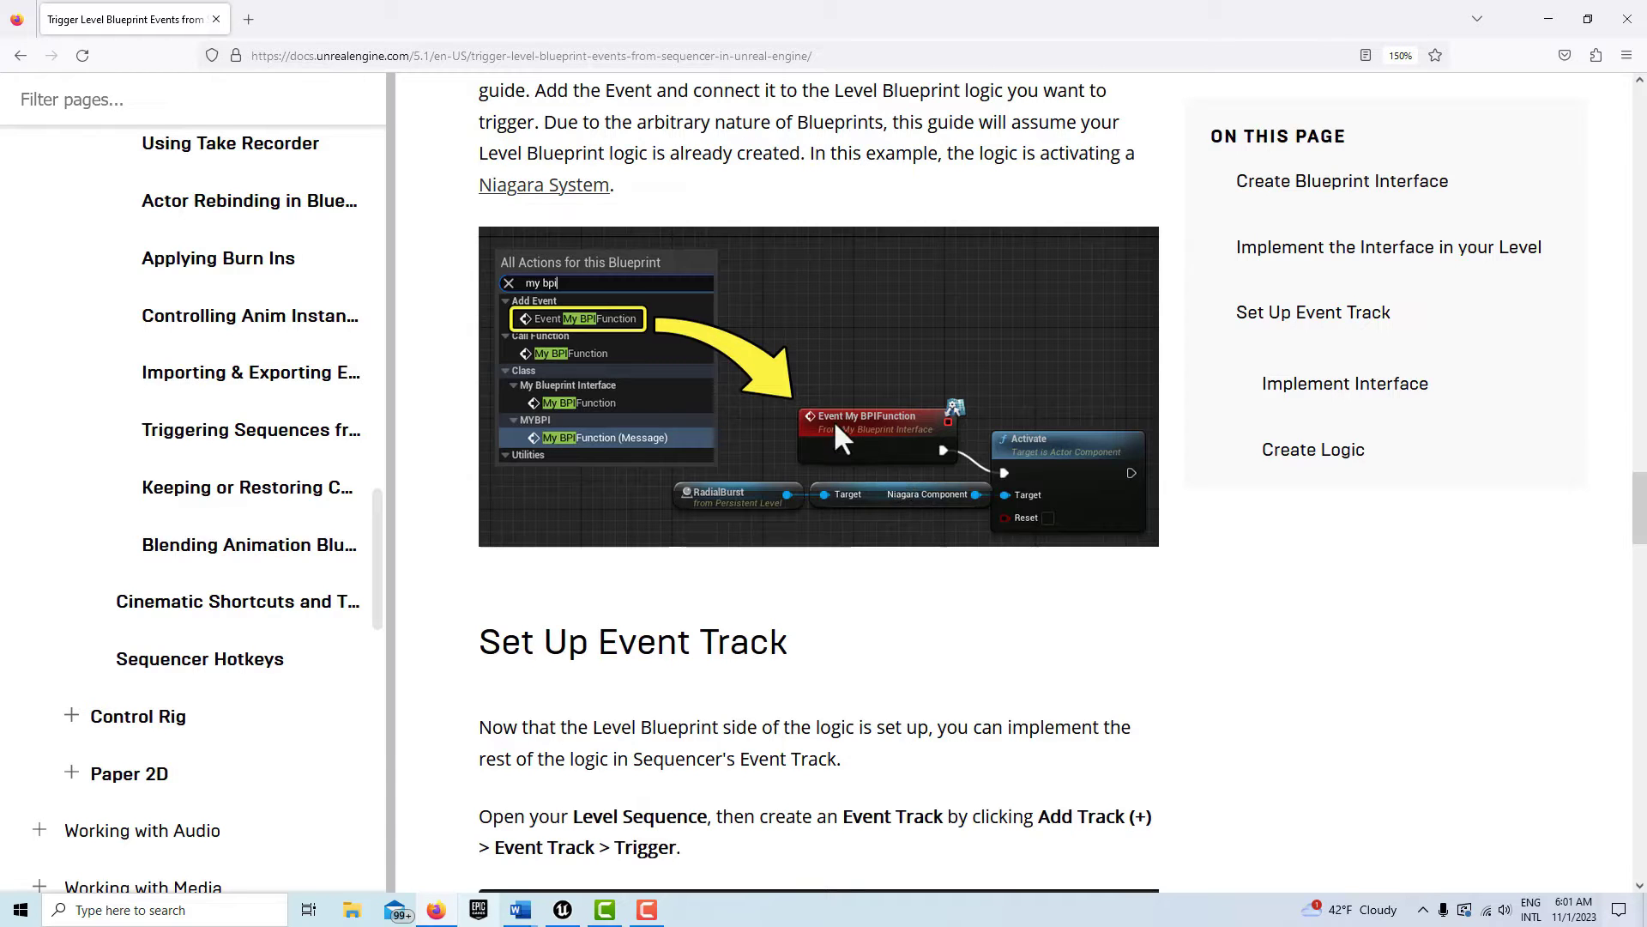
scroll(814, 639, down, 8)
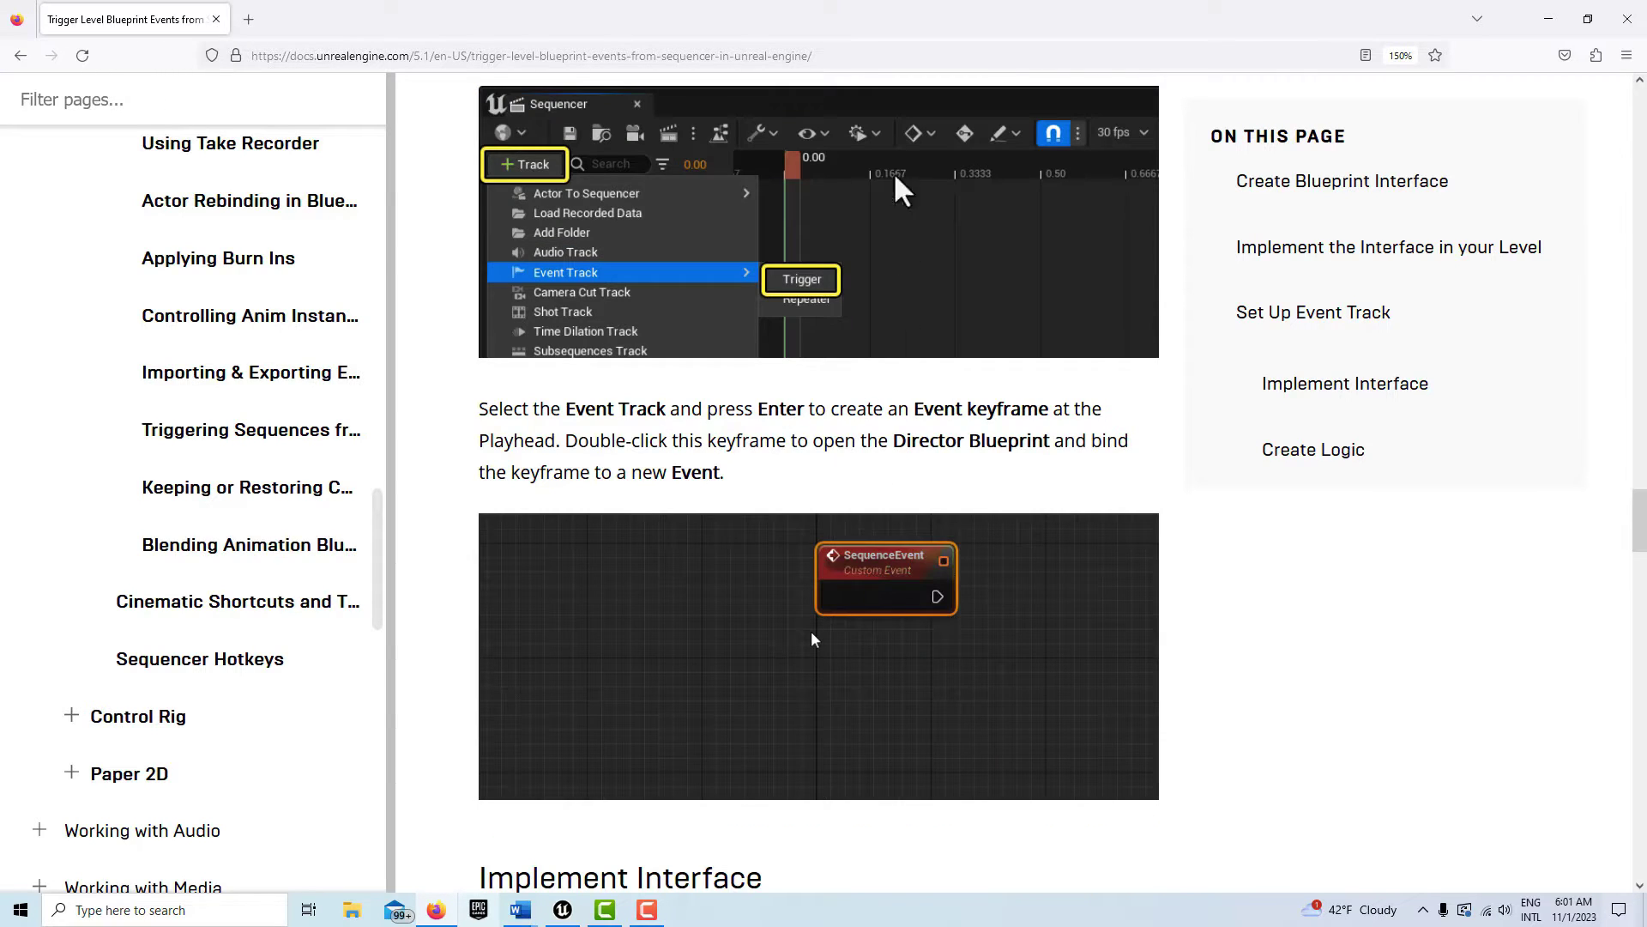
scroll(854, 525, up, 4)
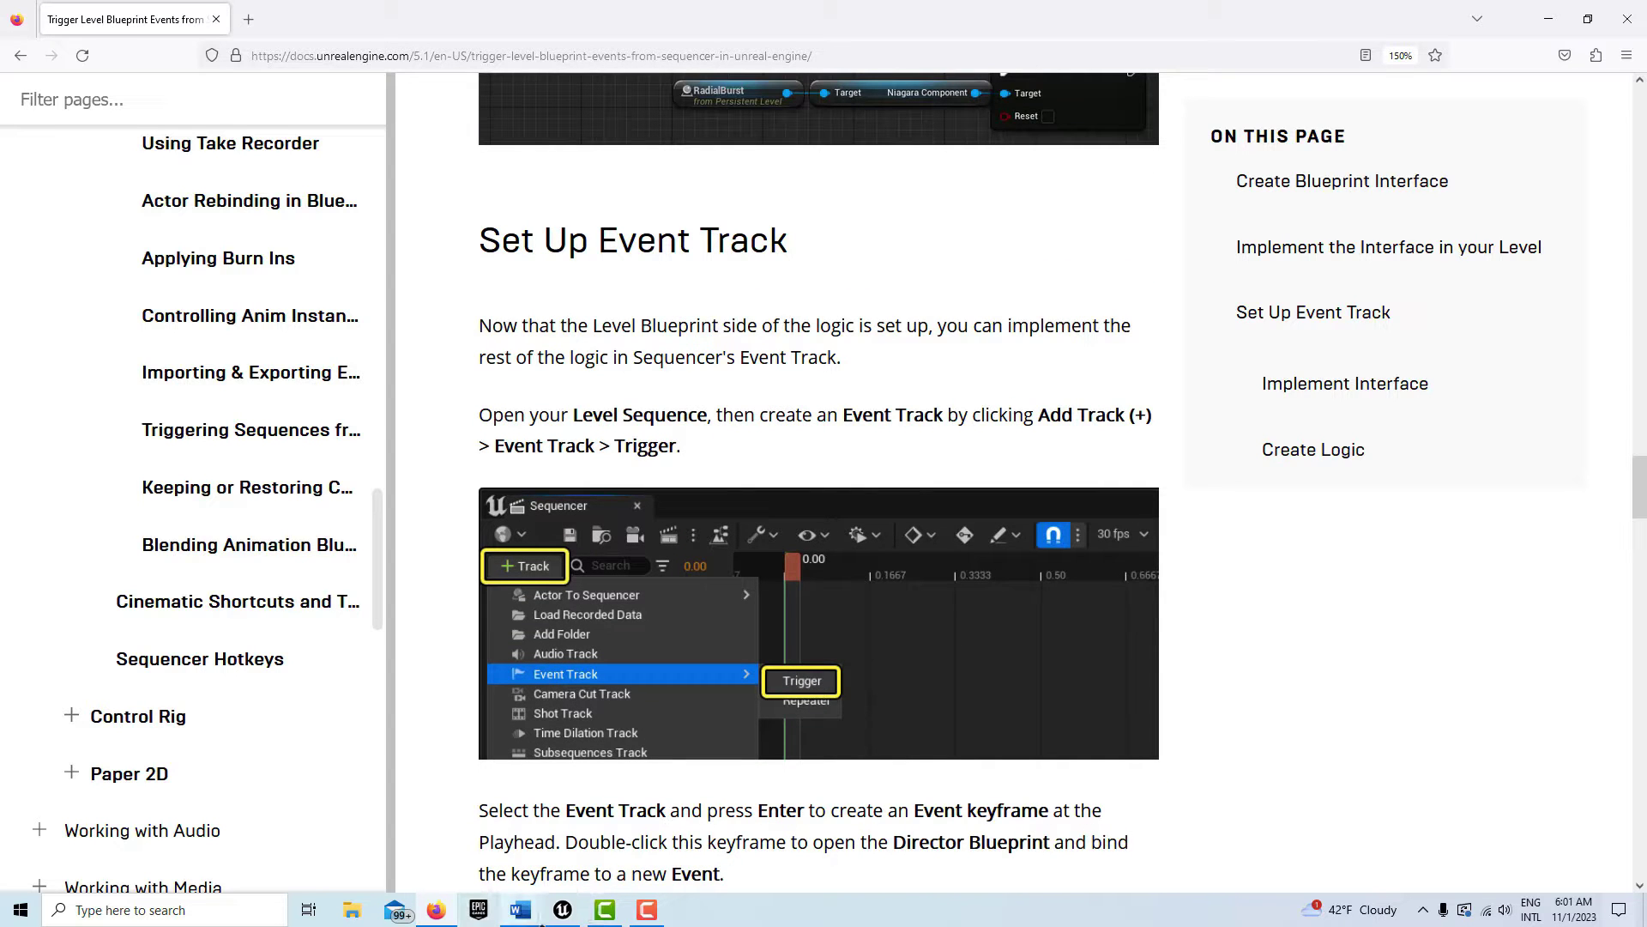
- Switch to the Unreal Editor and stop the running play session
click(562, 910)
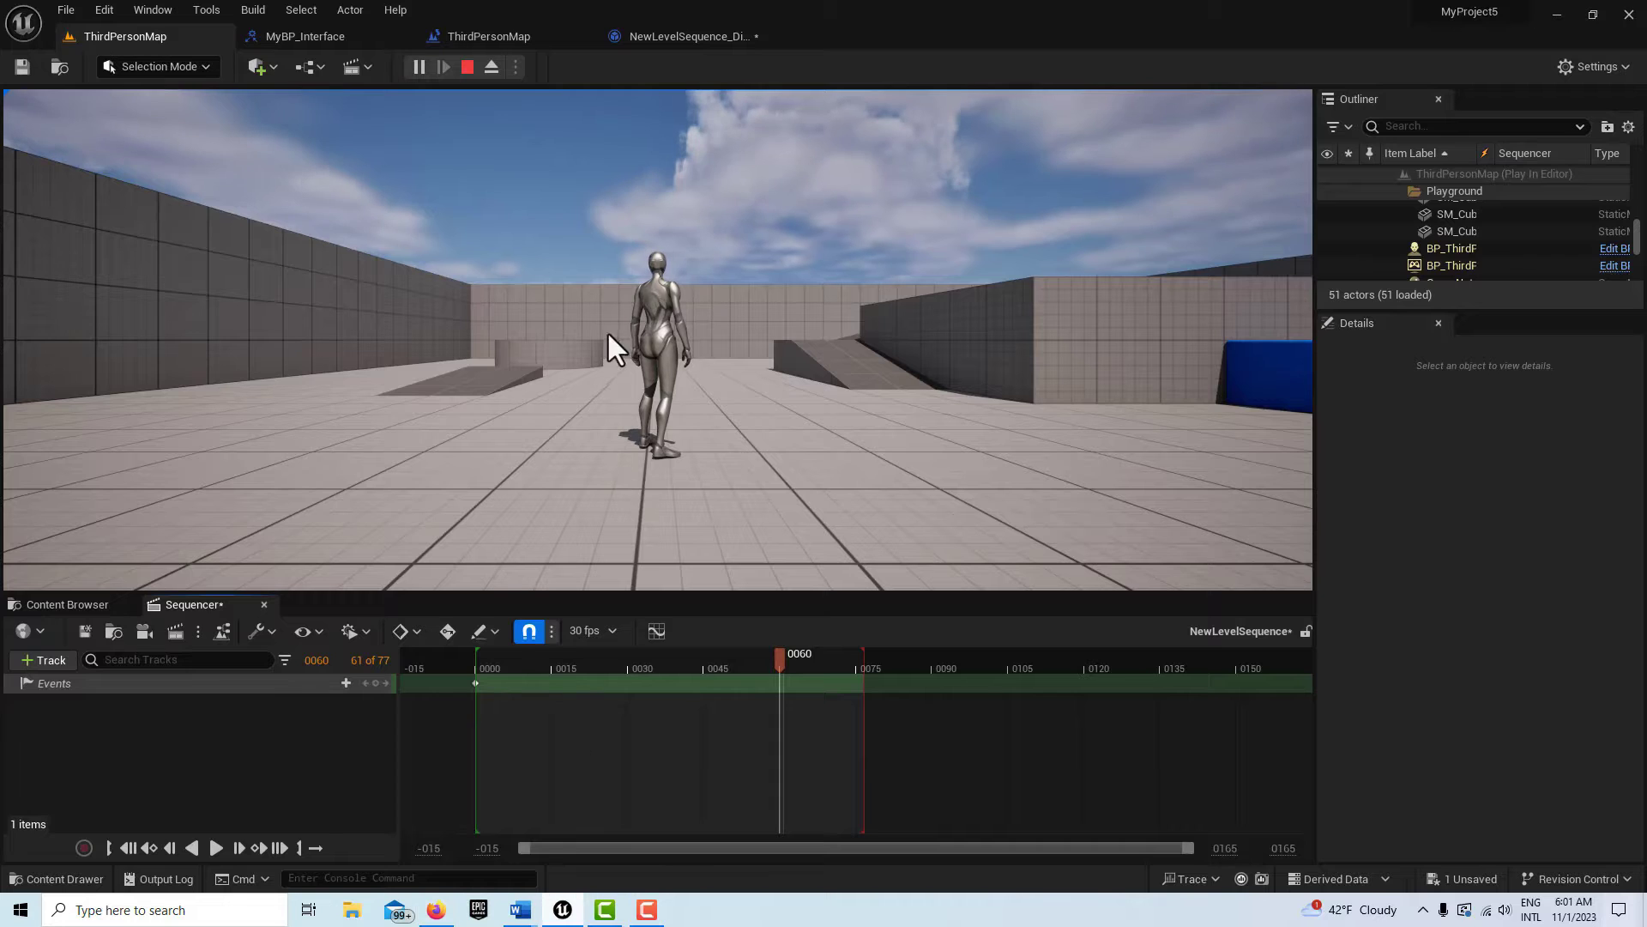
click(495, 685)
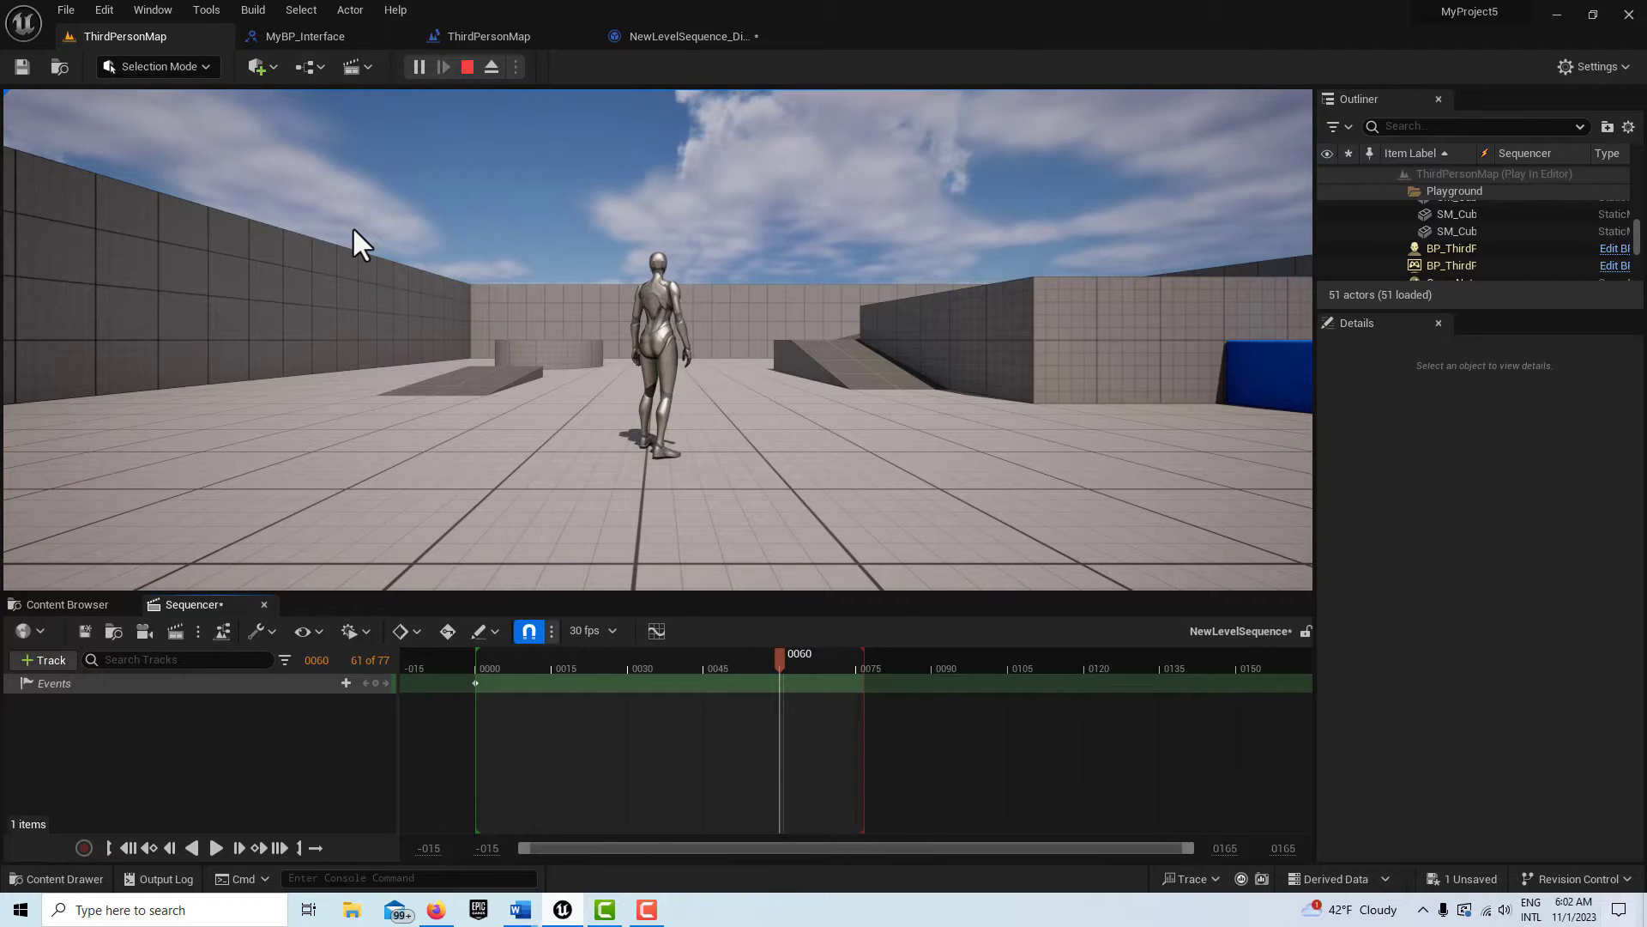
click(467, 67)
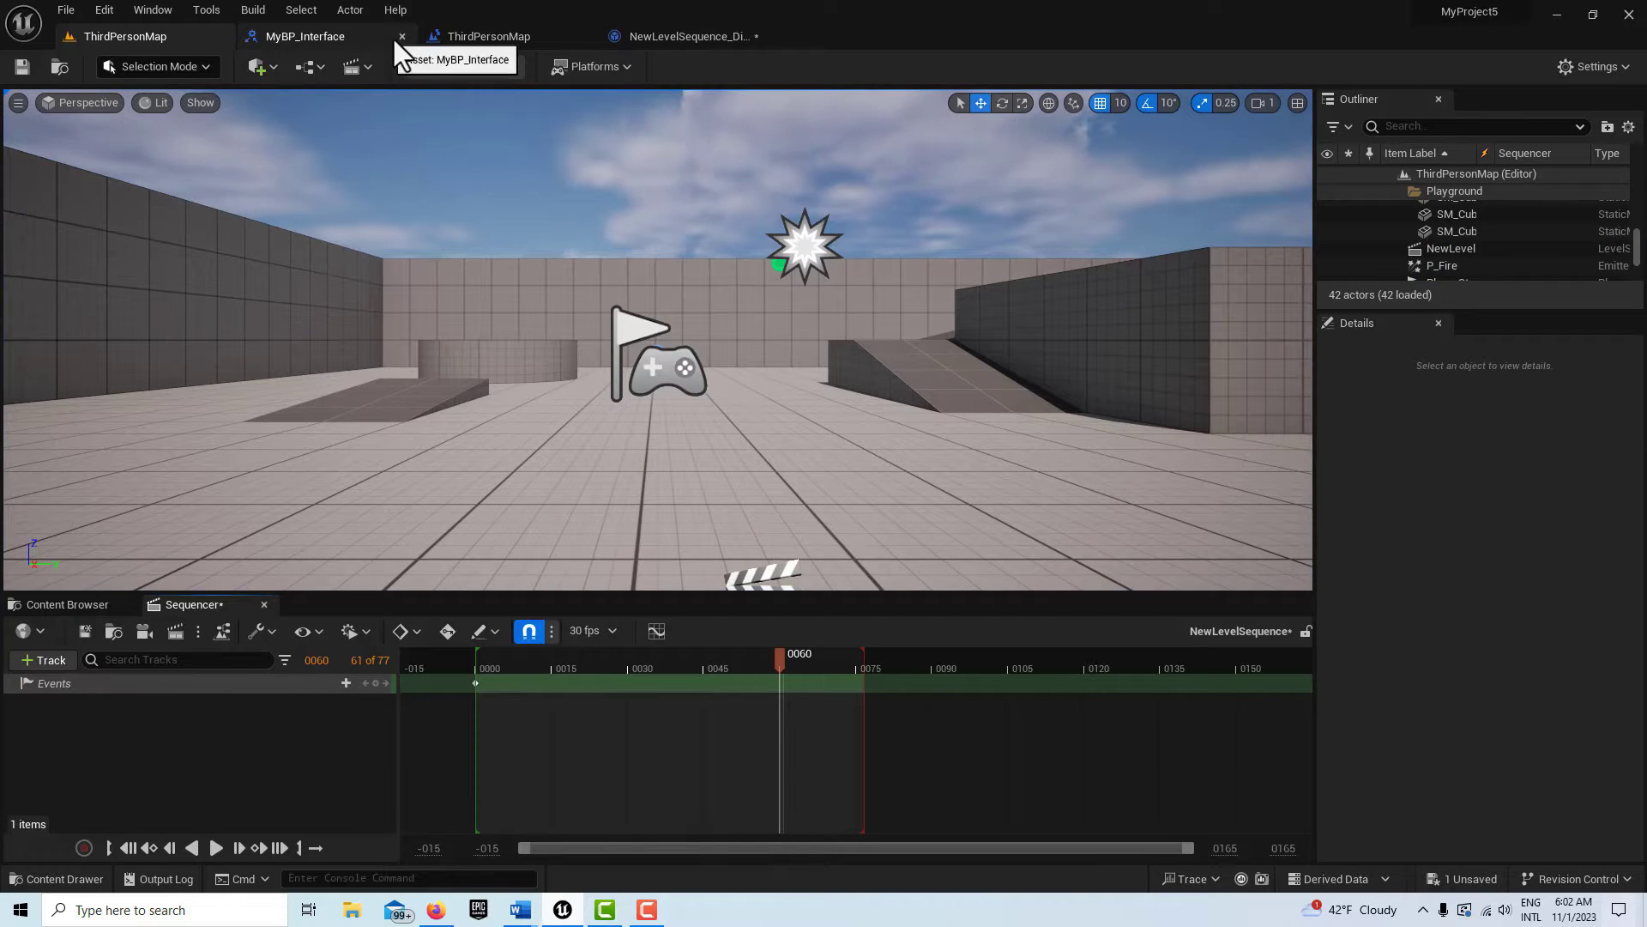
- Examine the finished ThirdPersonMap level blueprint's event graph and play the level
click(495, 40)
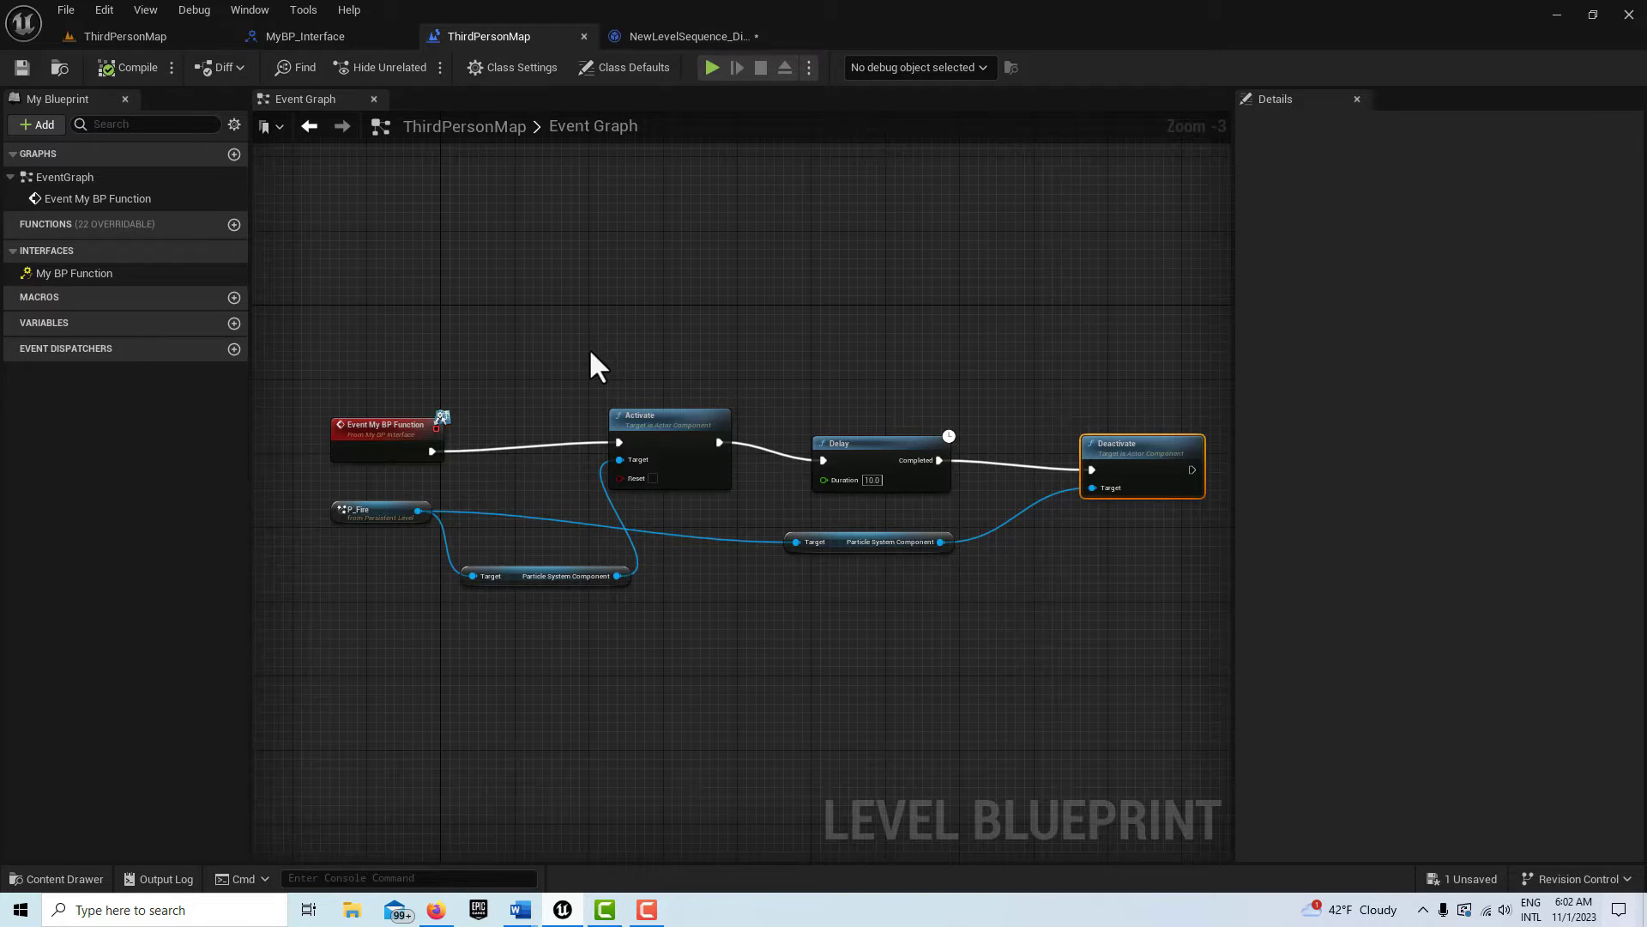
click(142, 34)
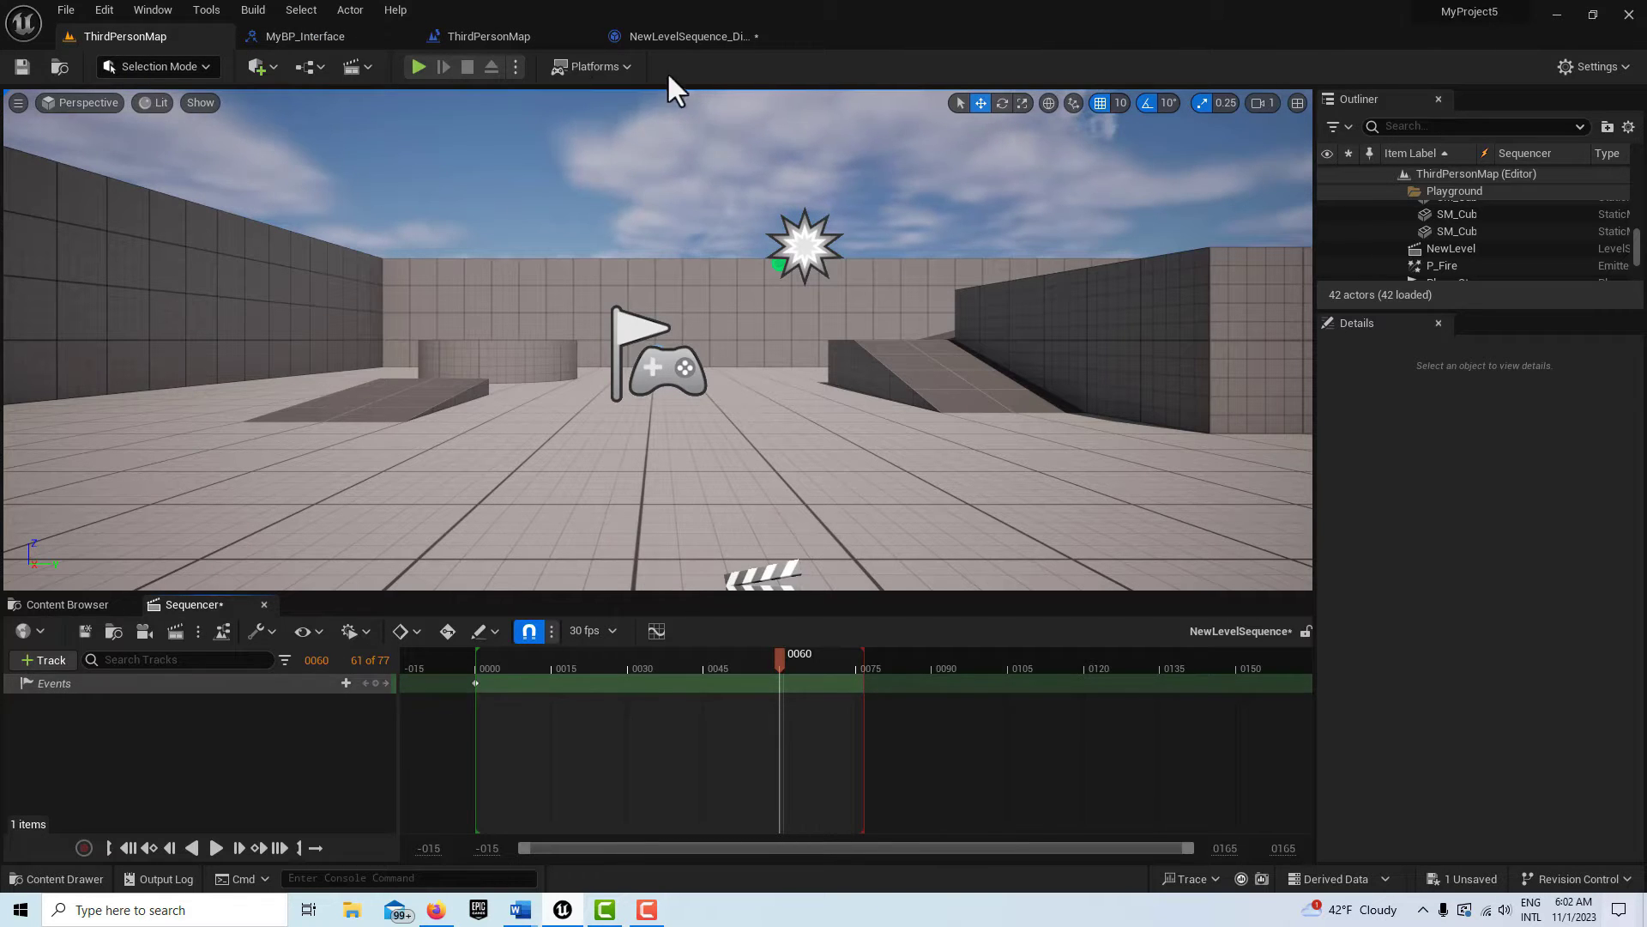
click(420, 68)
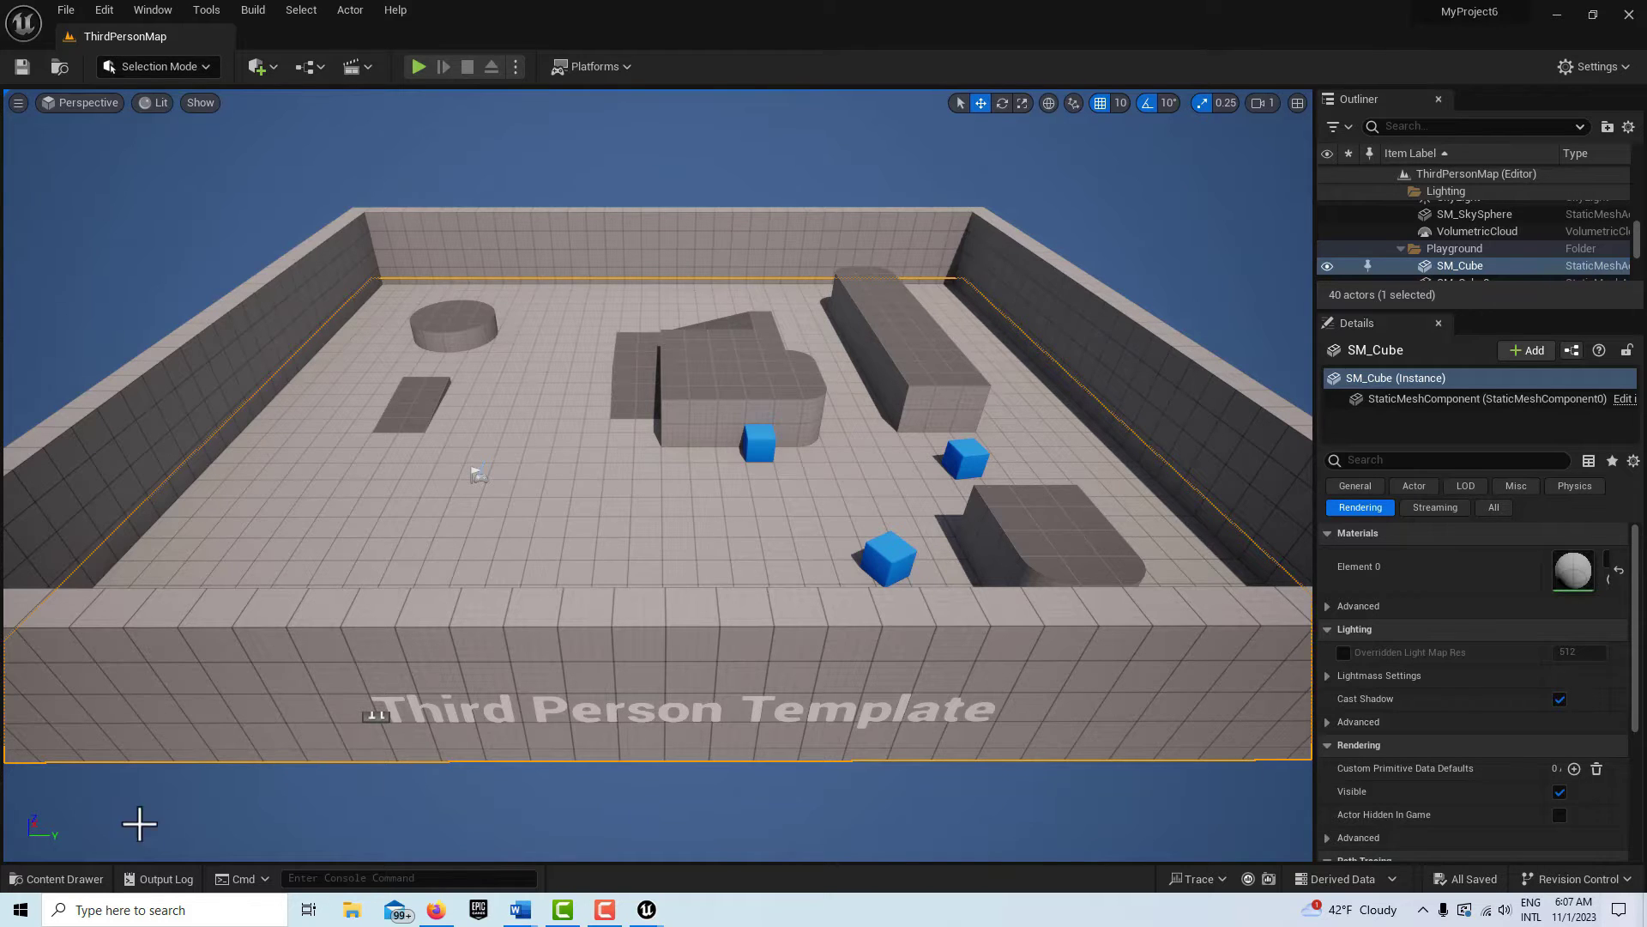
click(60, 879)
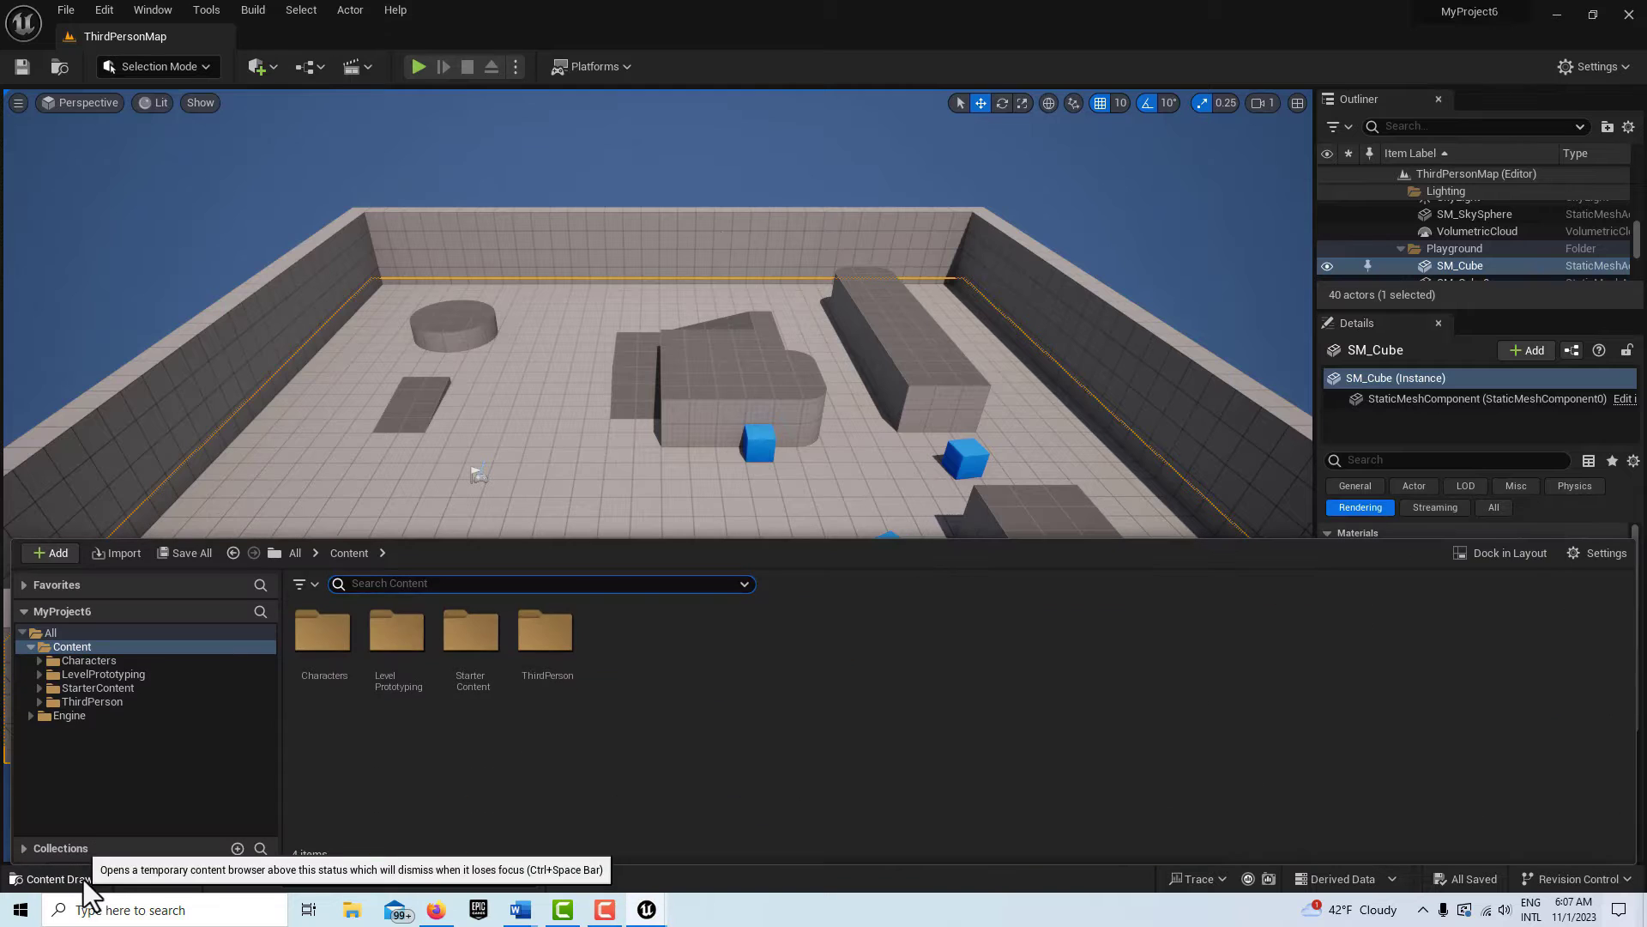
click(1506, 559)
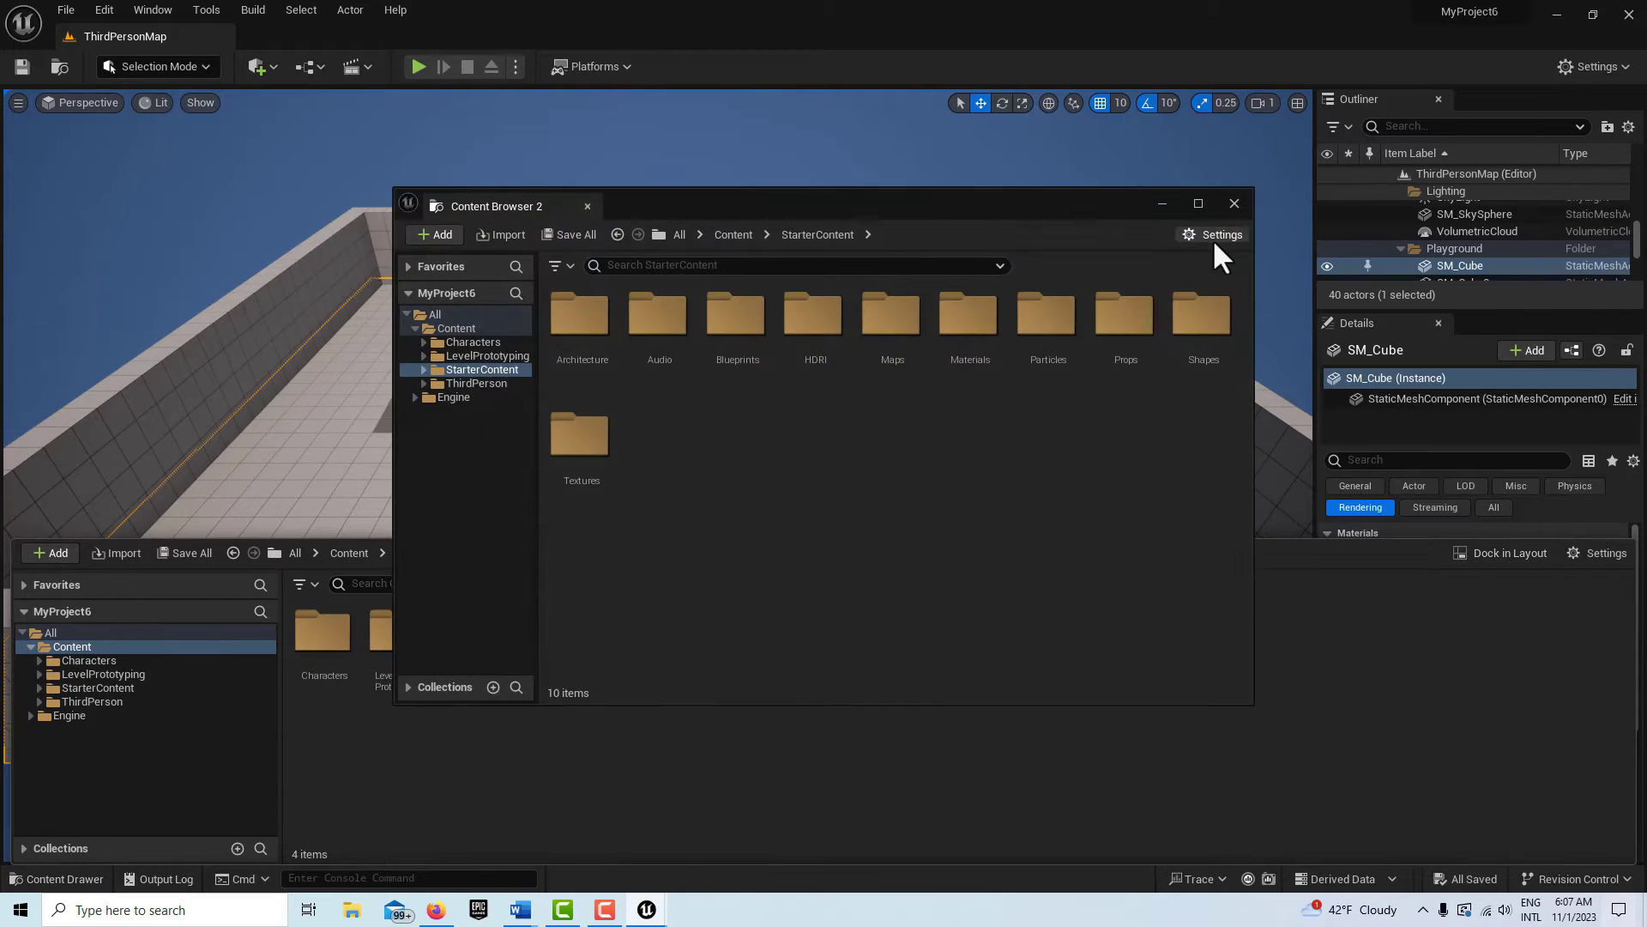
click(1233, 202)
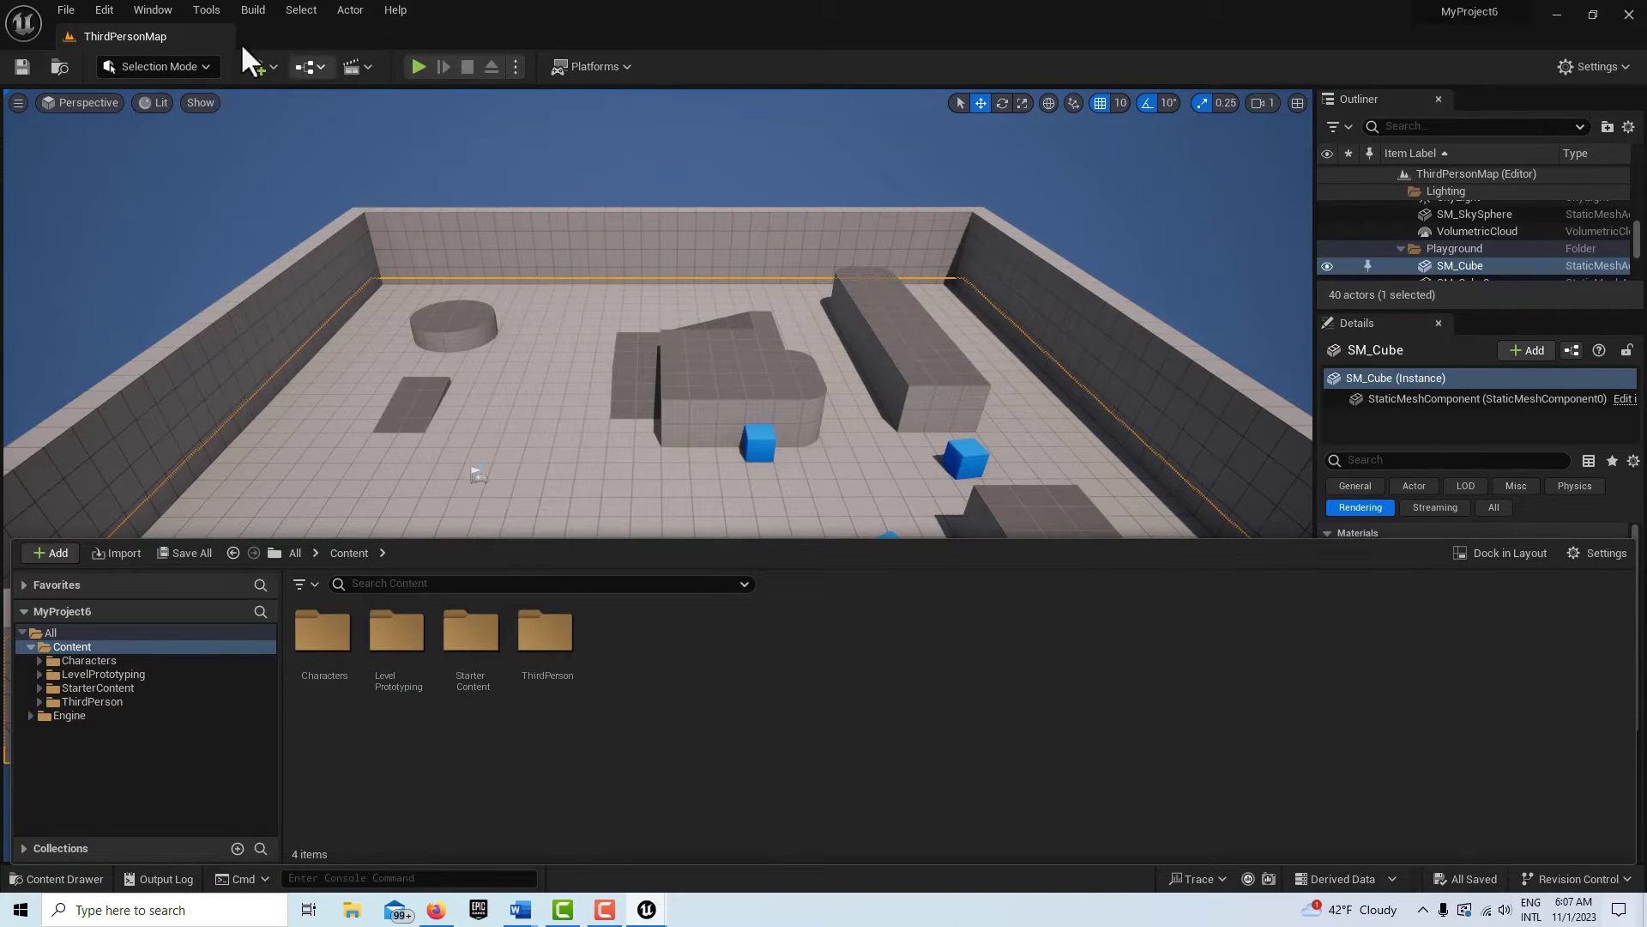
- Reset the editor window arrangement in MyProject6 by loading the default editor layout
click(94, 10)
mouse_move(156, 7)
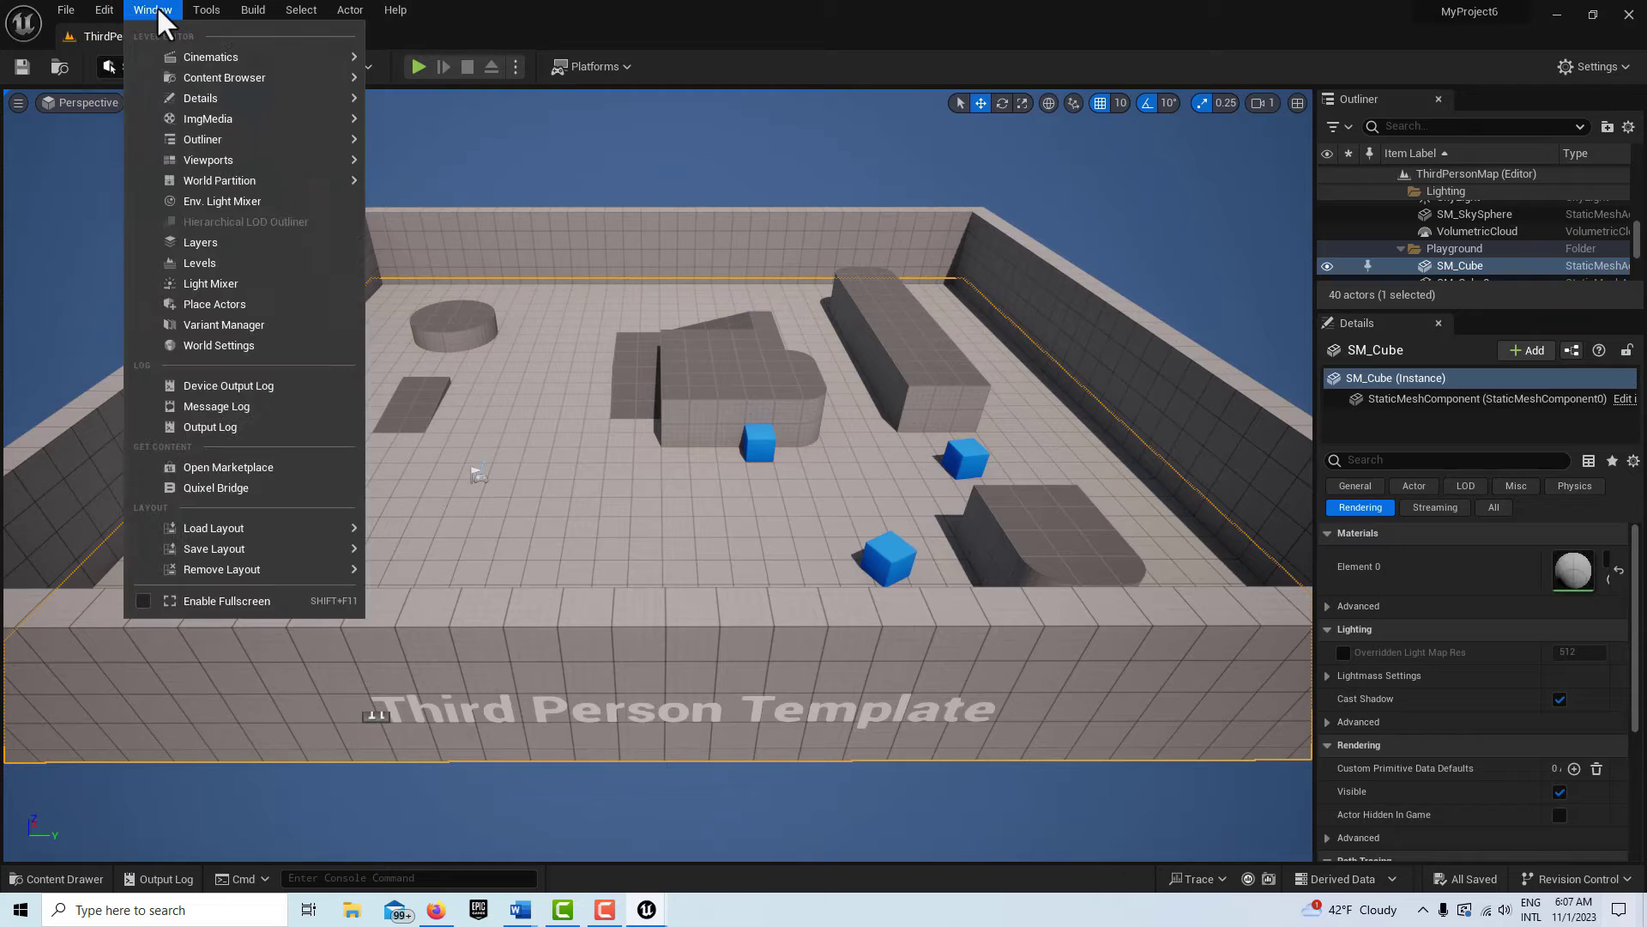
mouse_move(244, 530)
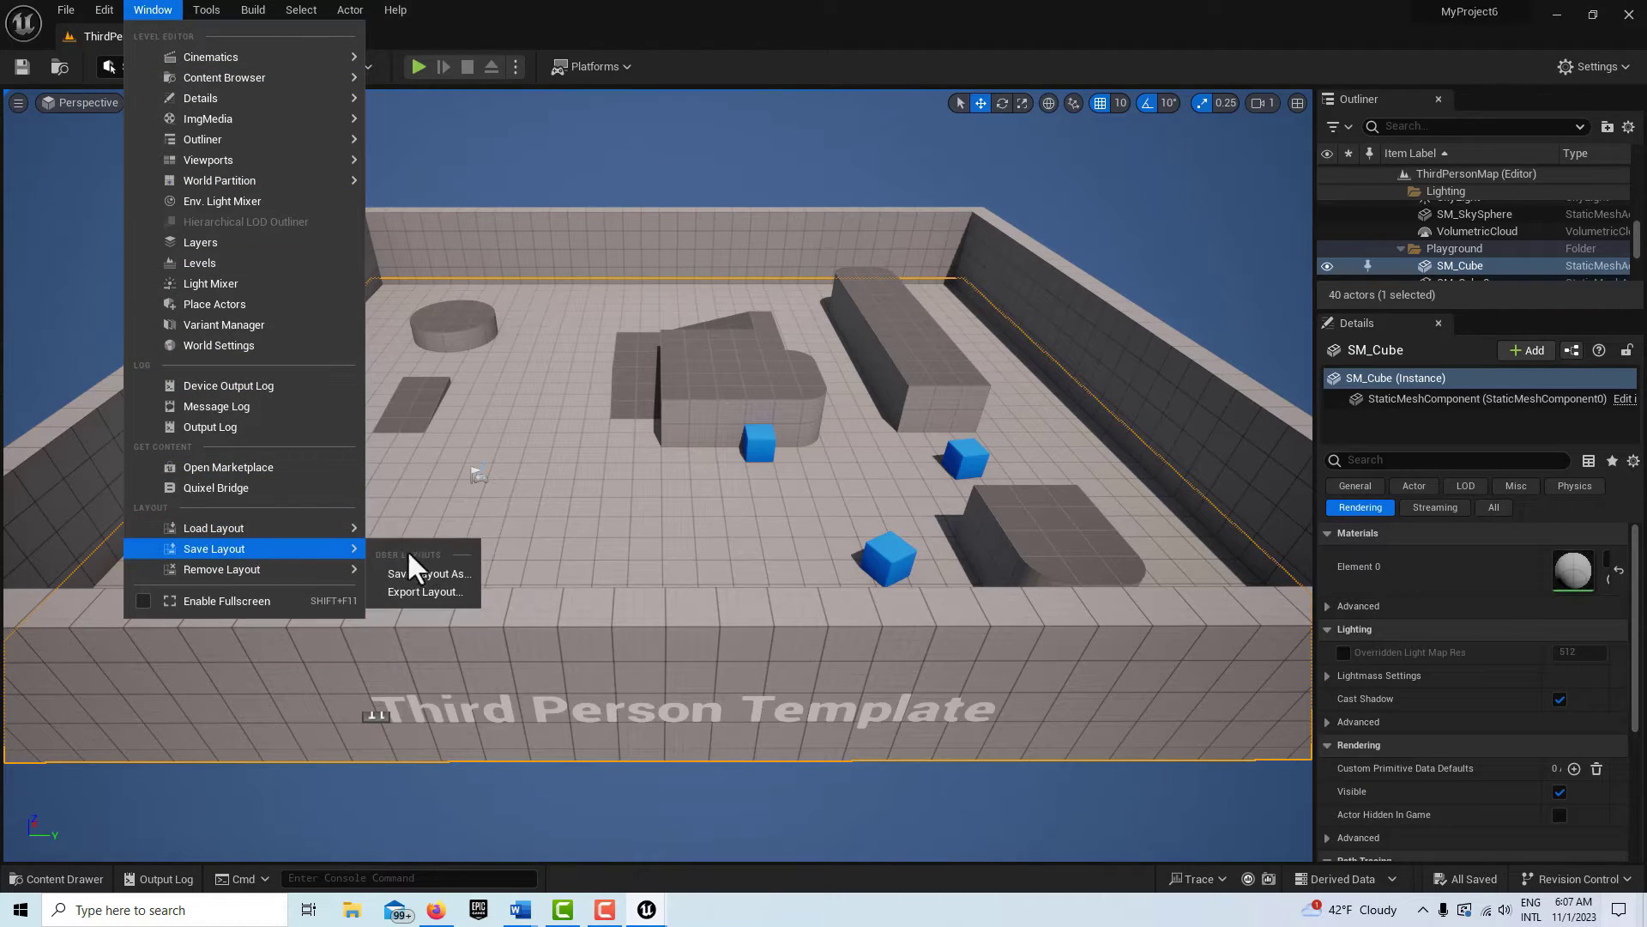
click(424, 554)
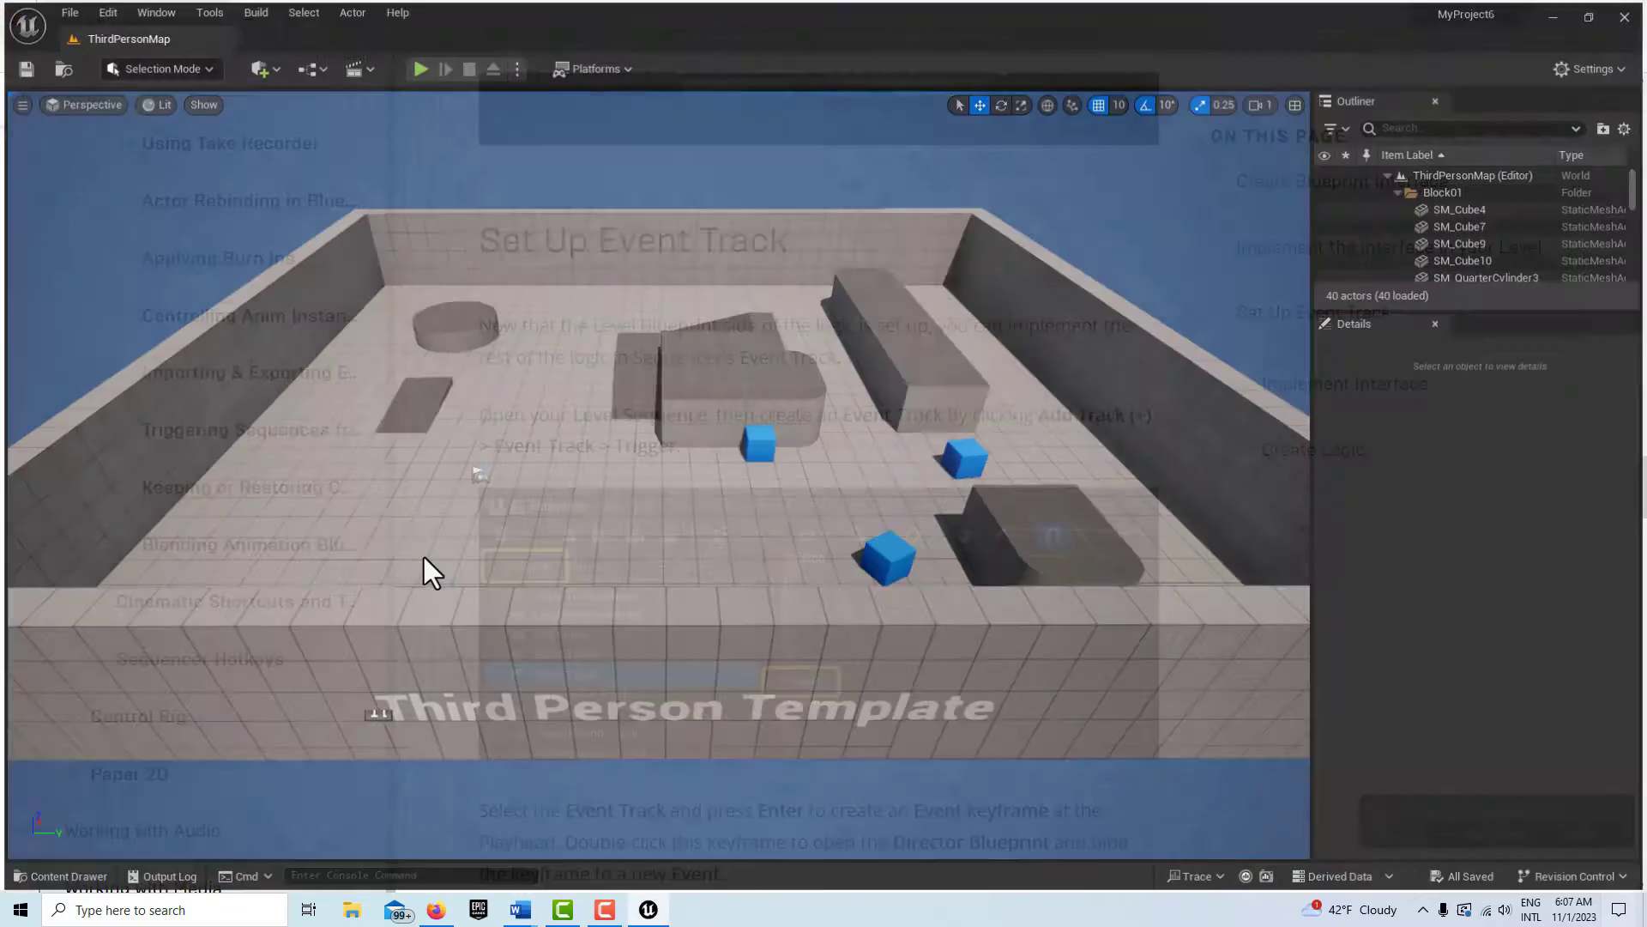
- Dock the content browser below the viewport and show the project's root Content folder
click(57, 879)
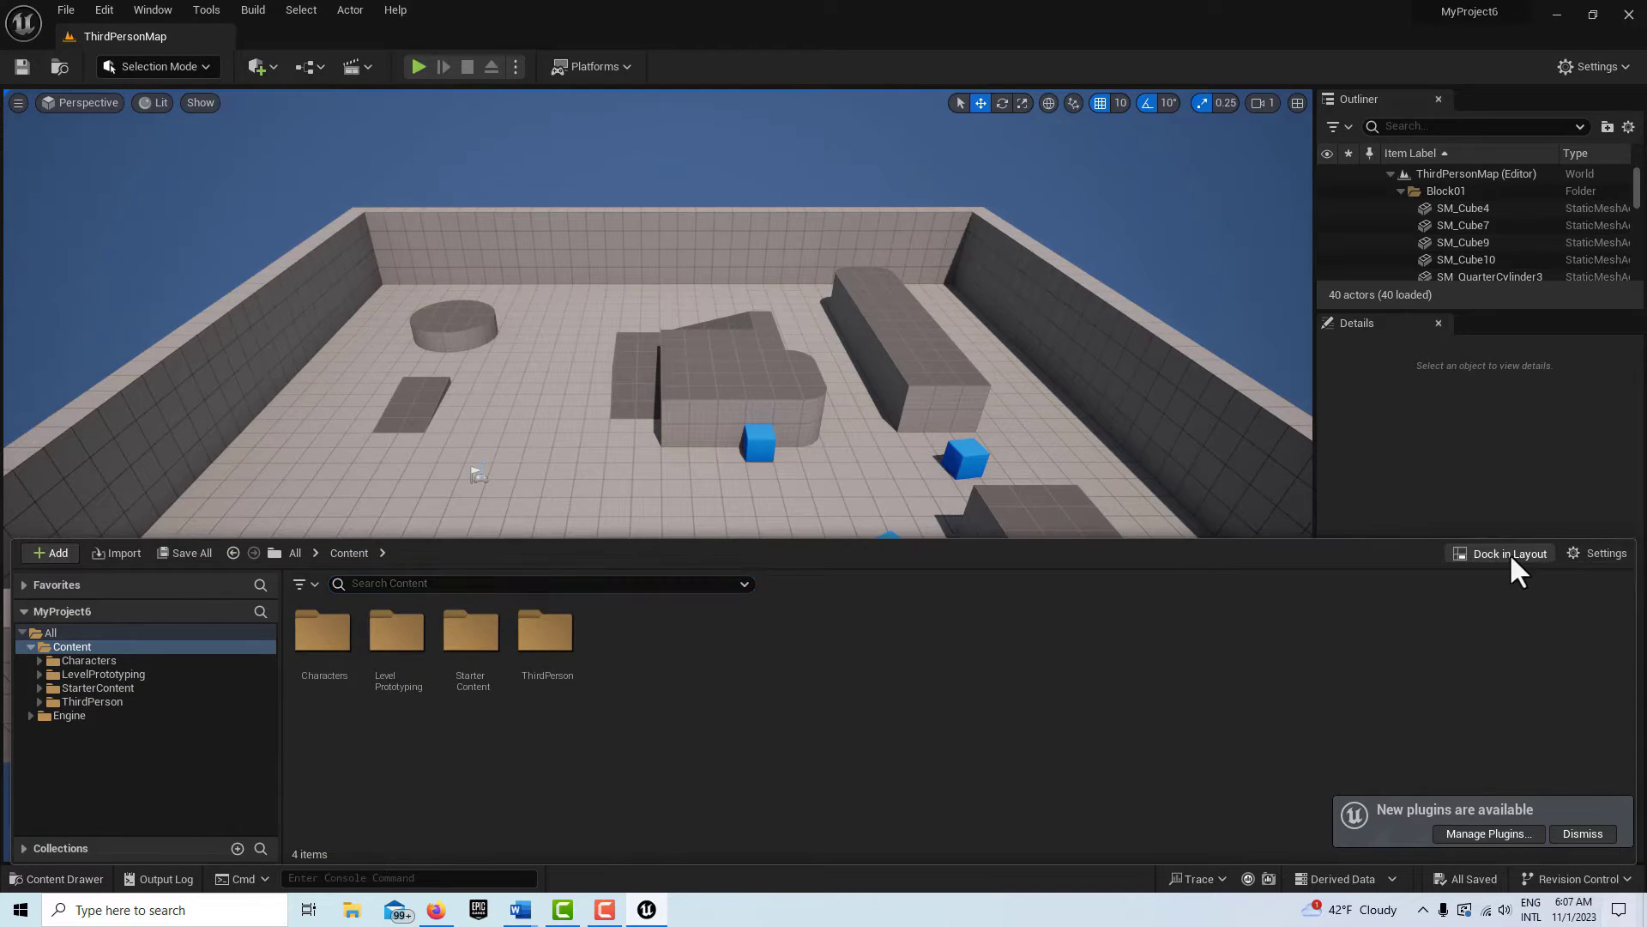
click(1506, 553)
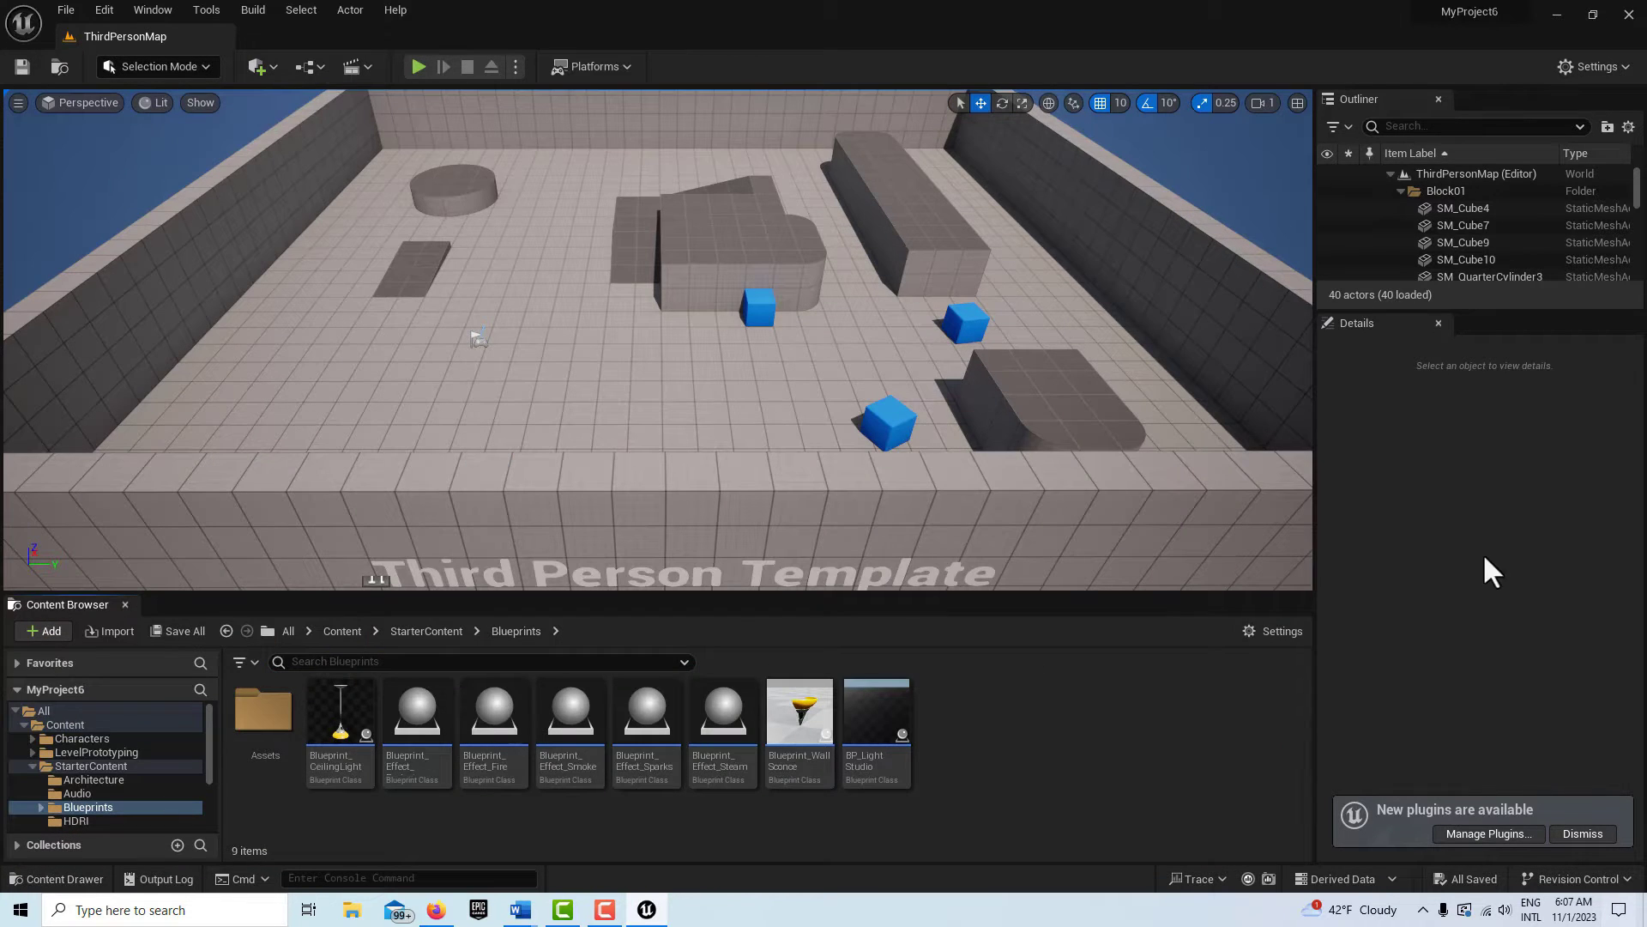
click(62, 723)
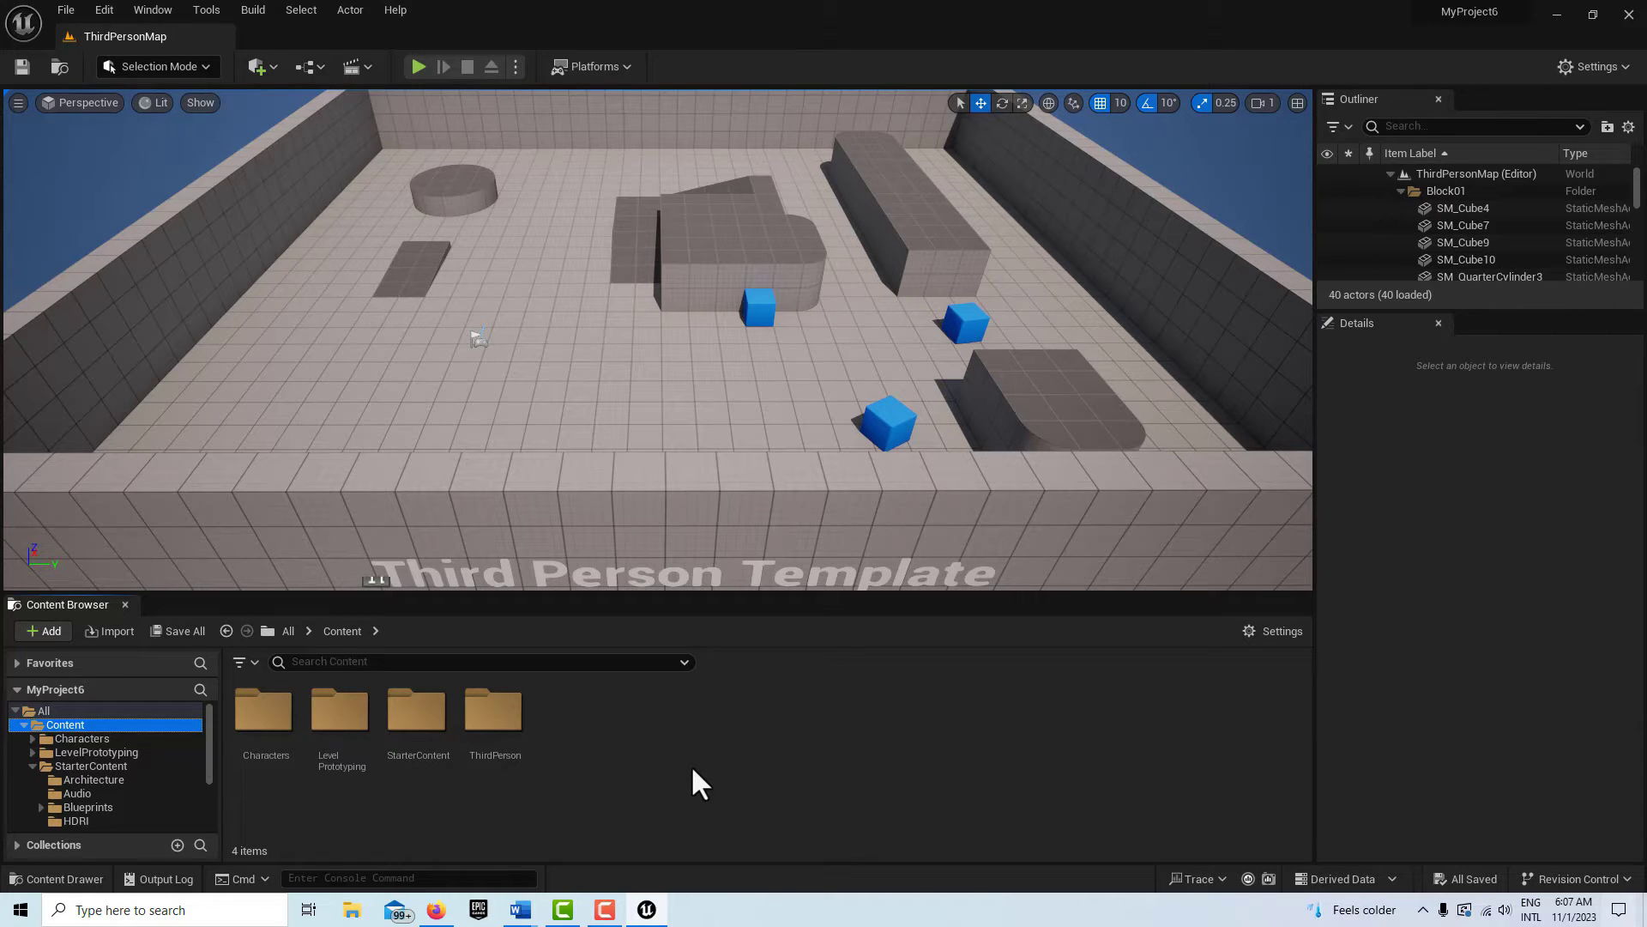
- Create a Blueprint Interface asset named MyBlueprintInterface in the Content folder
right_click(659, 725)
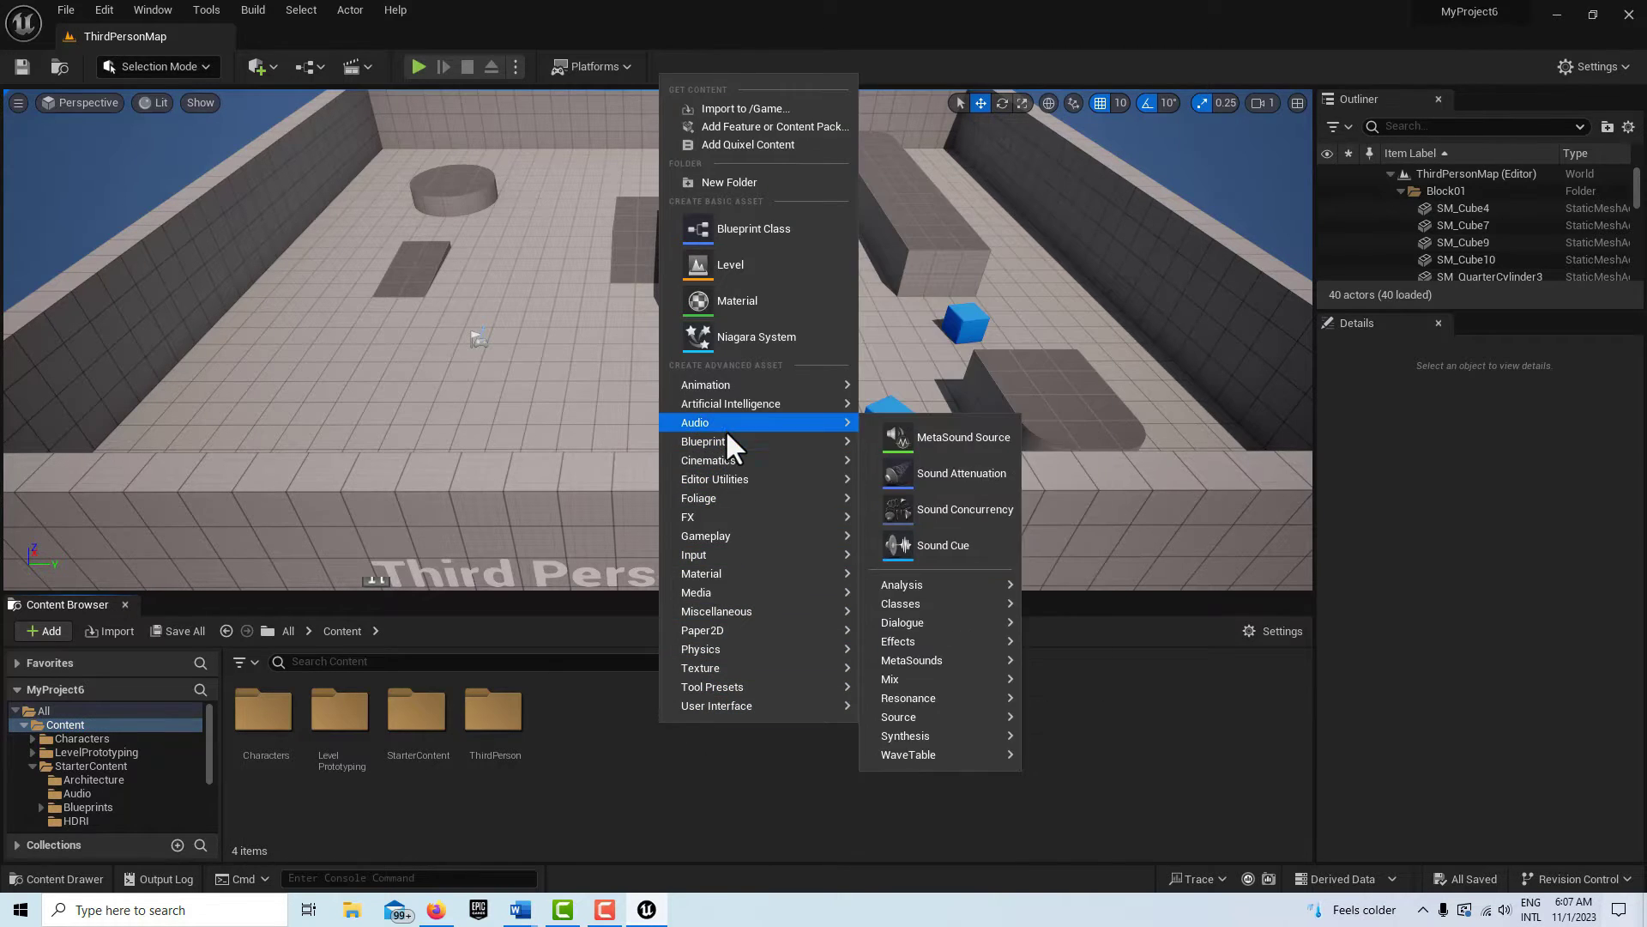
mouse_move(728, 441)
click(938, 528)
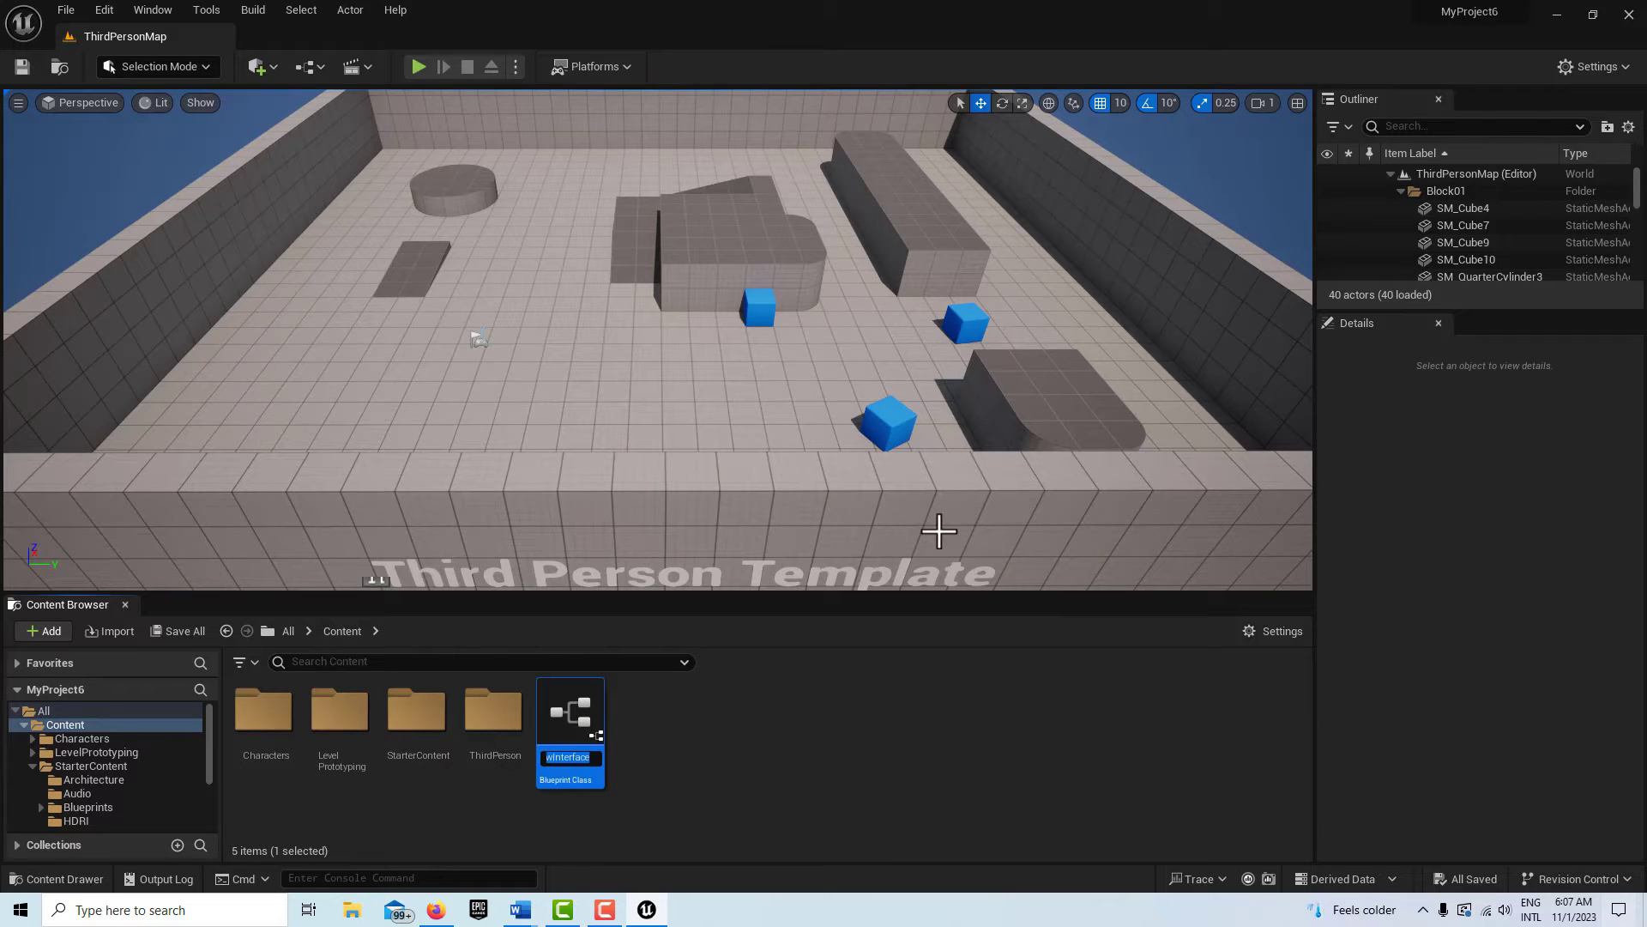
text(MY)
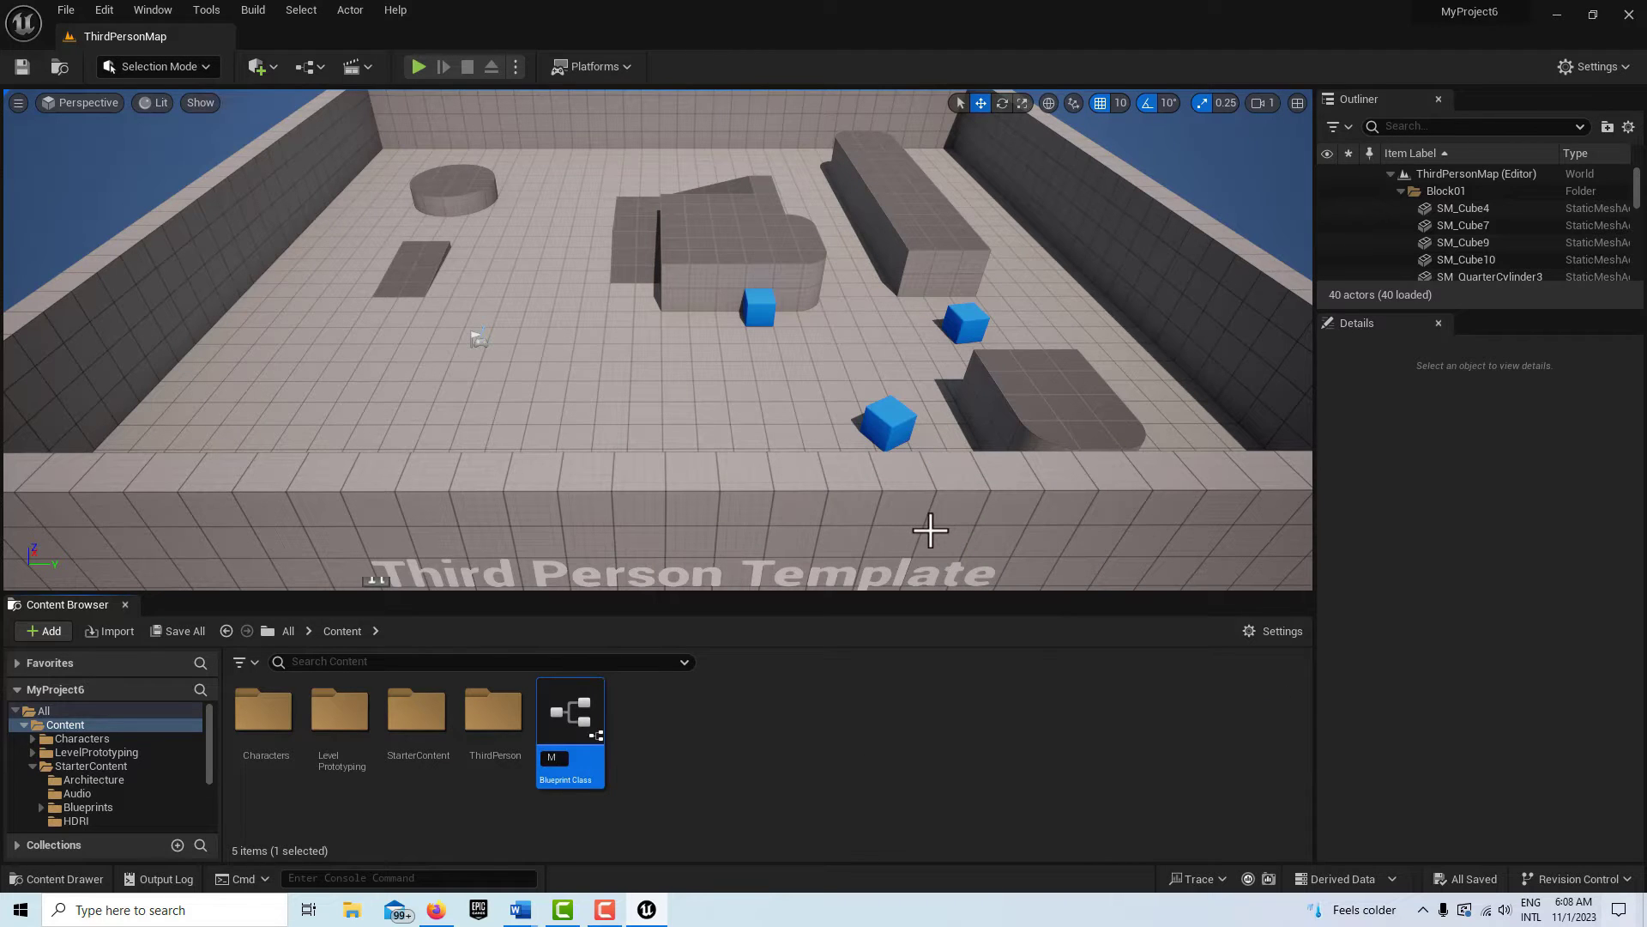
key(BackSpace)
text(yBlueprintInterface)
key(Return)
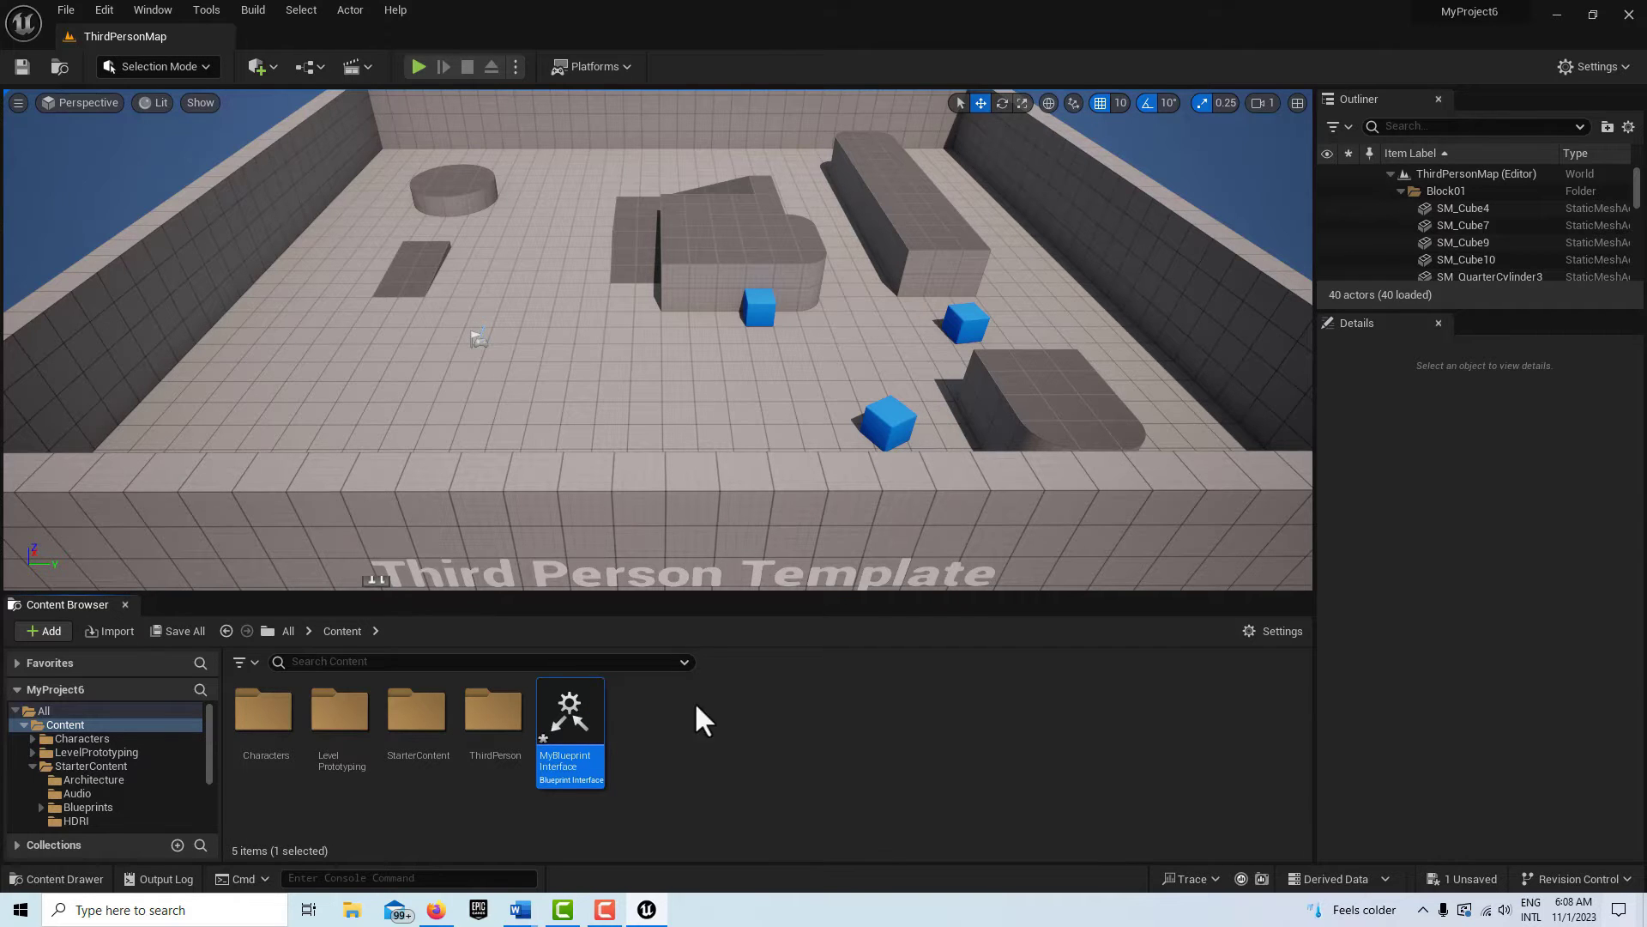
- Open MyBlueprintInterface, rename its default function to MyBlueprint_Function, and compile and save the interface
mouse_move(553, 716)
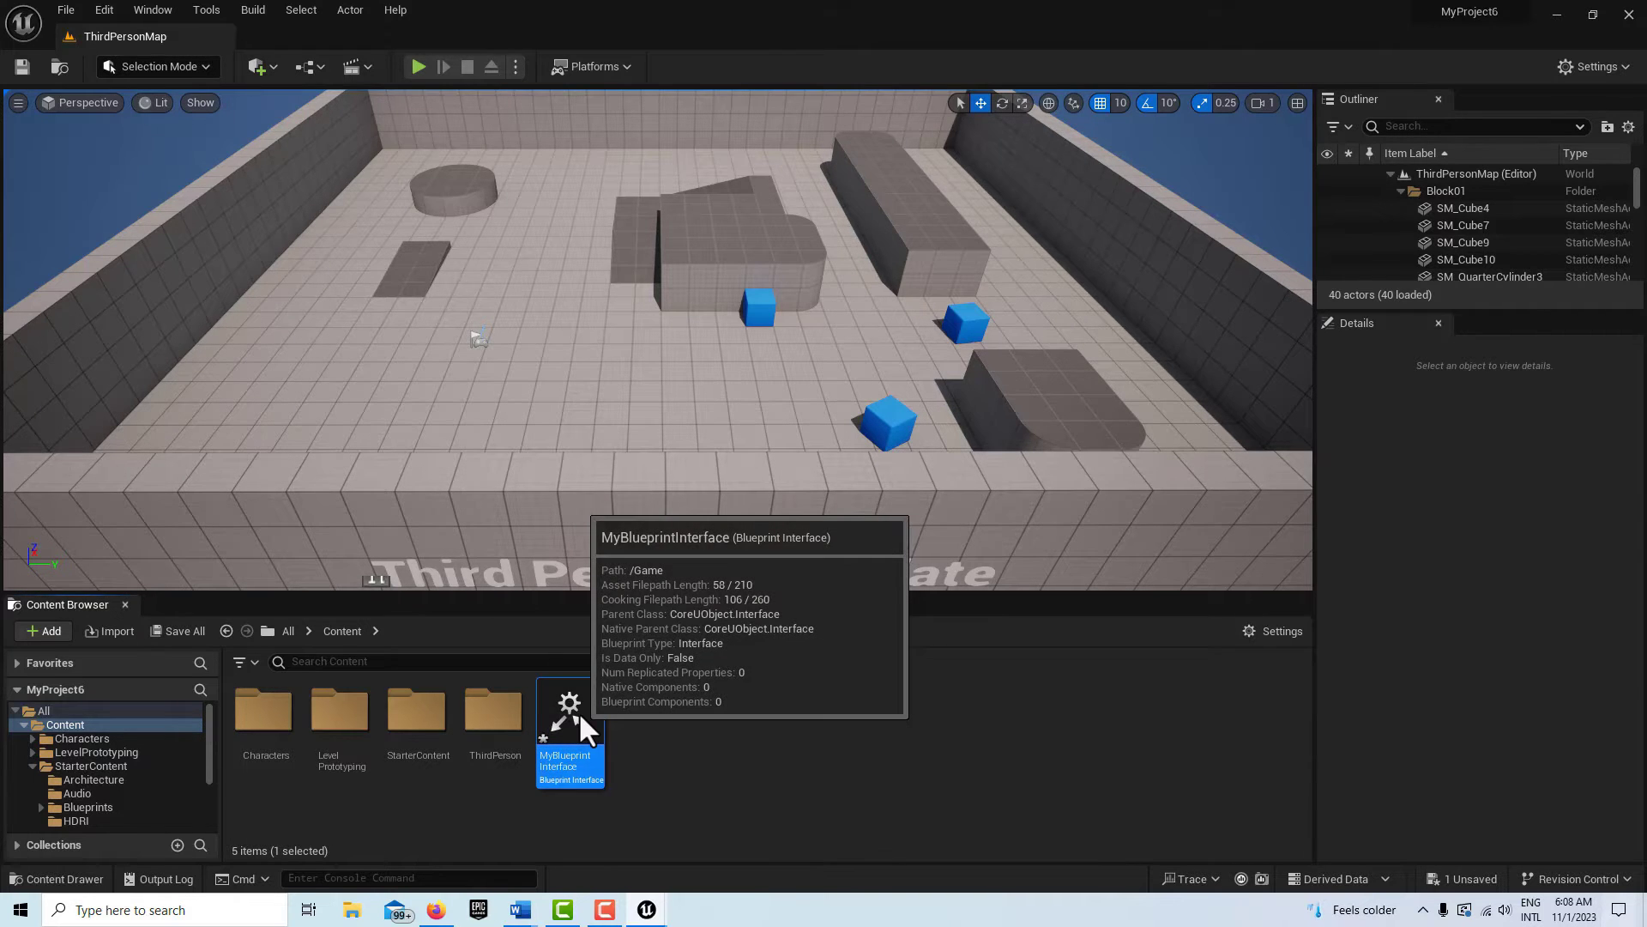
double_click(575, 710)
drag(285, 88, 310, 45)
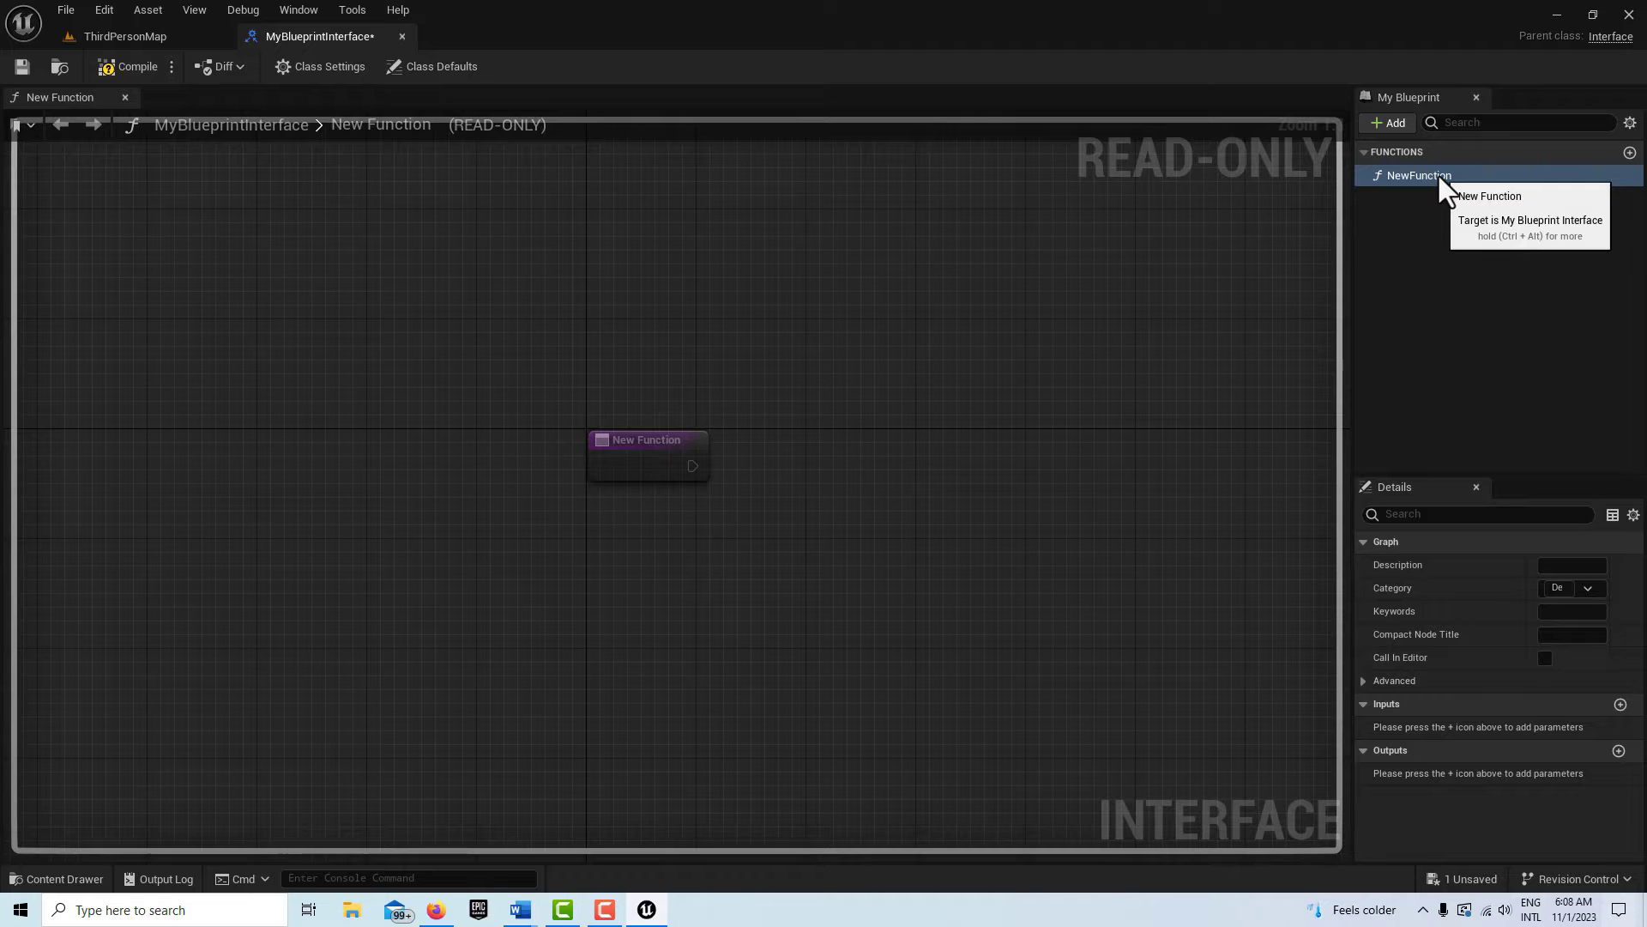
click(1444, 177)
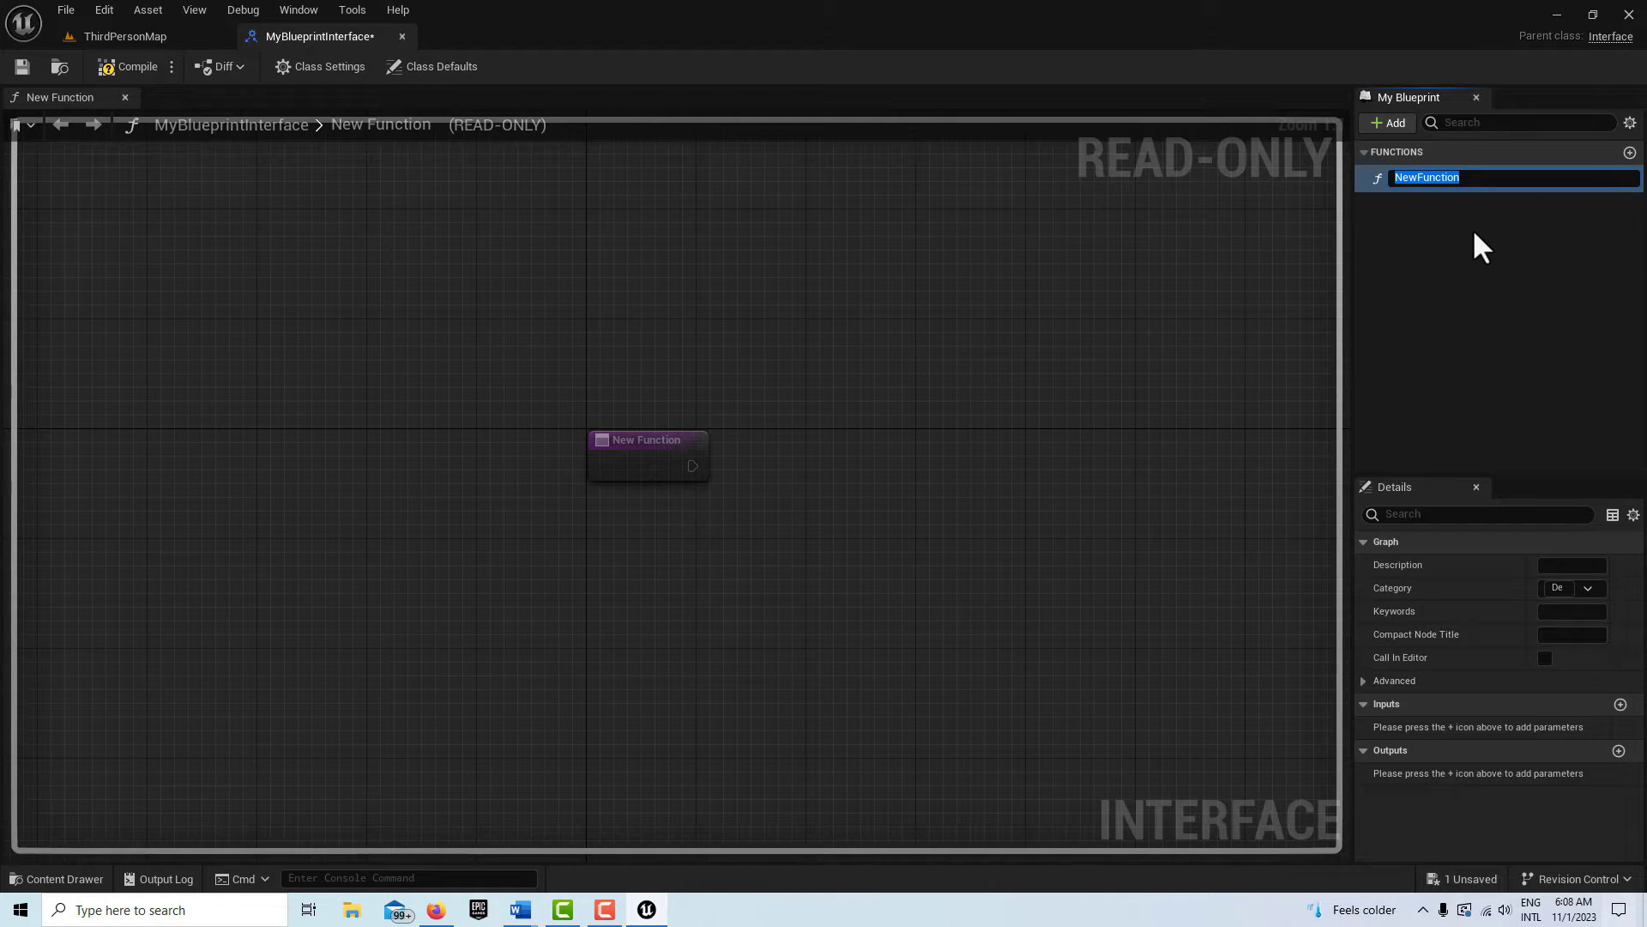
text(MyBlueprint_Functio)
key(Return)
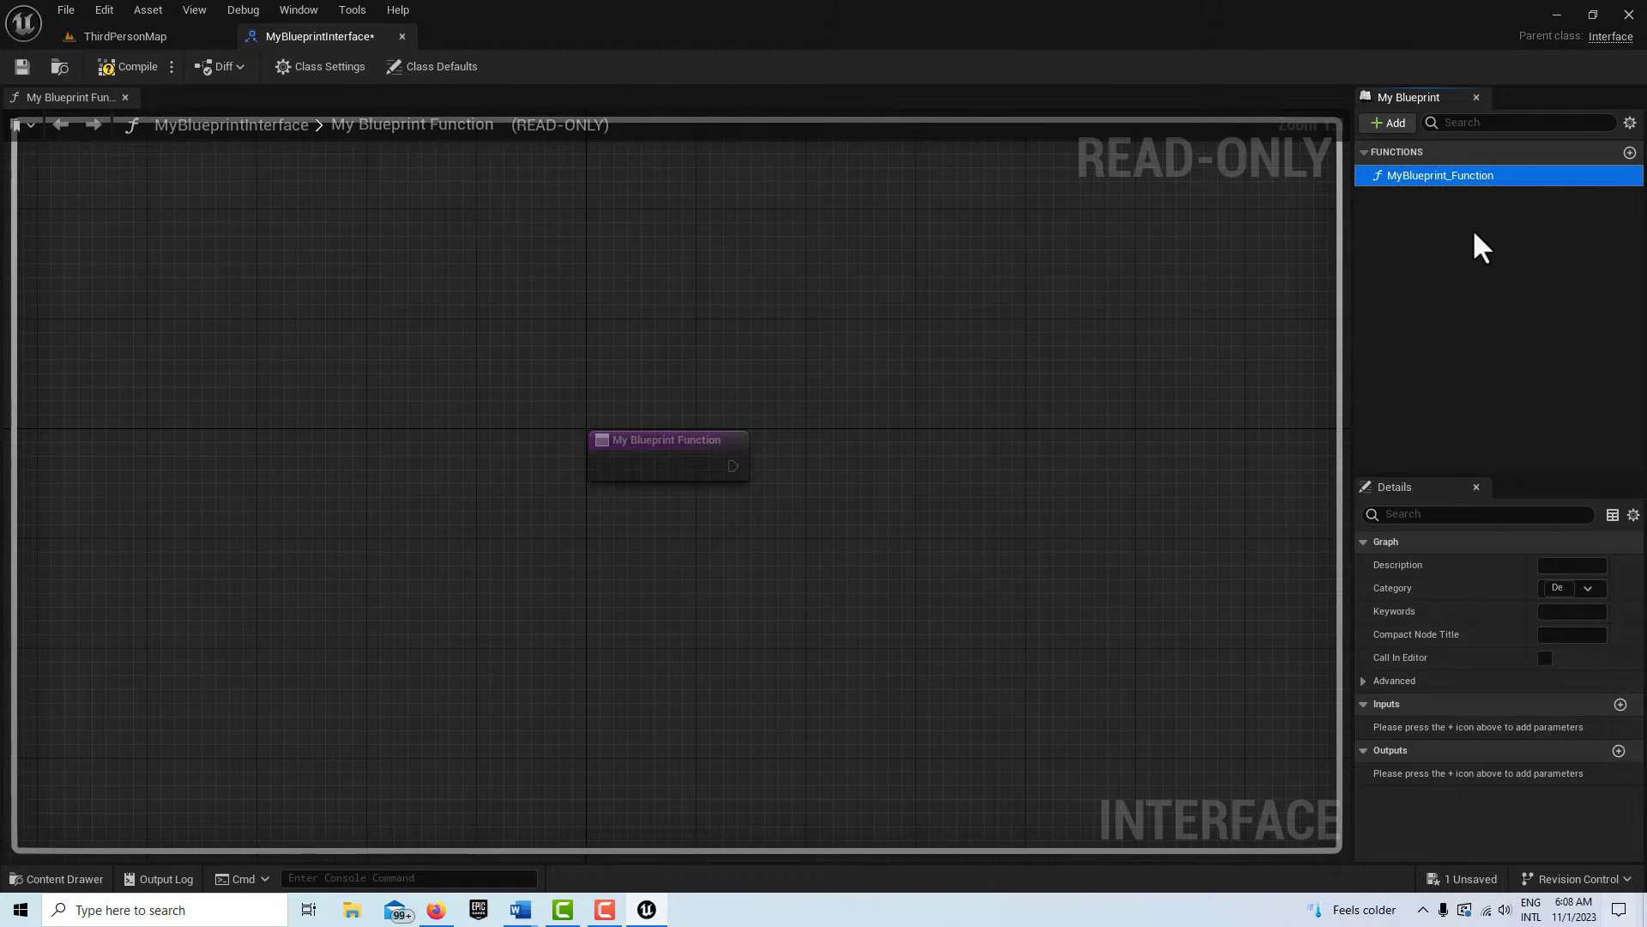
click(126, 67)
click(12, 72)
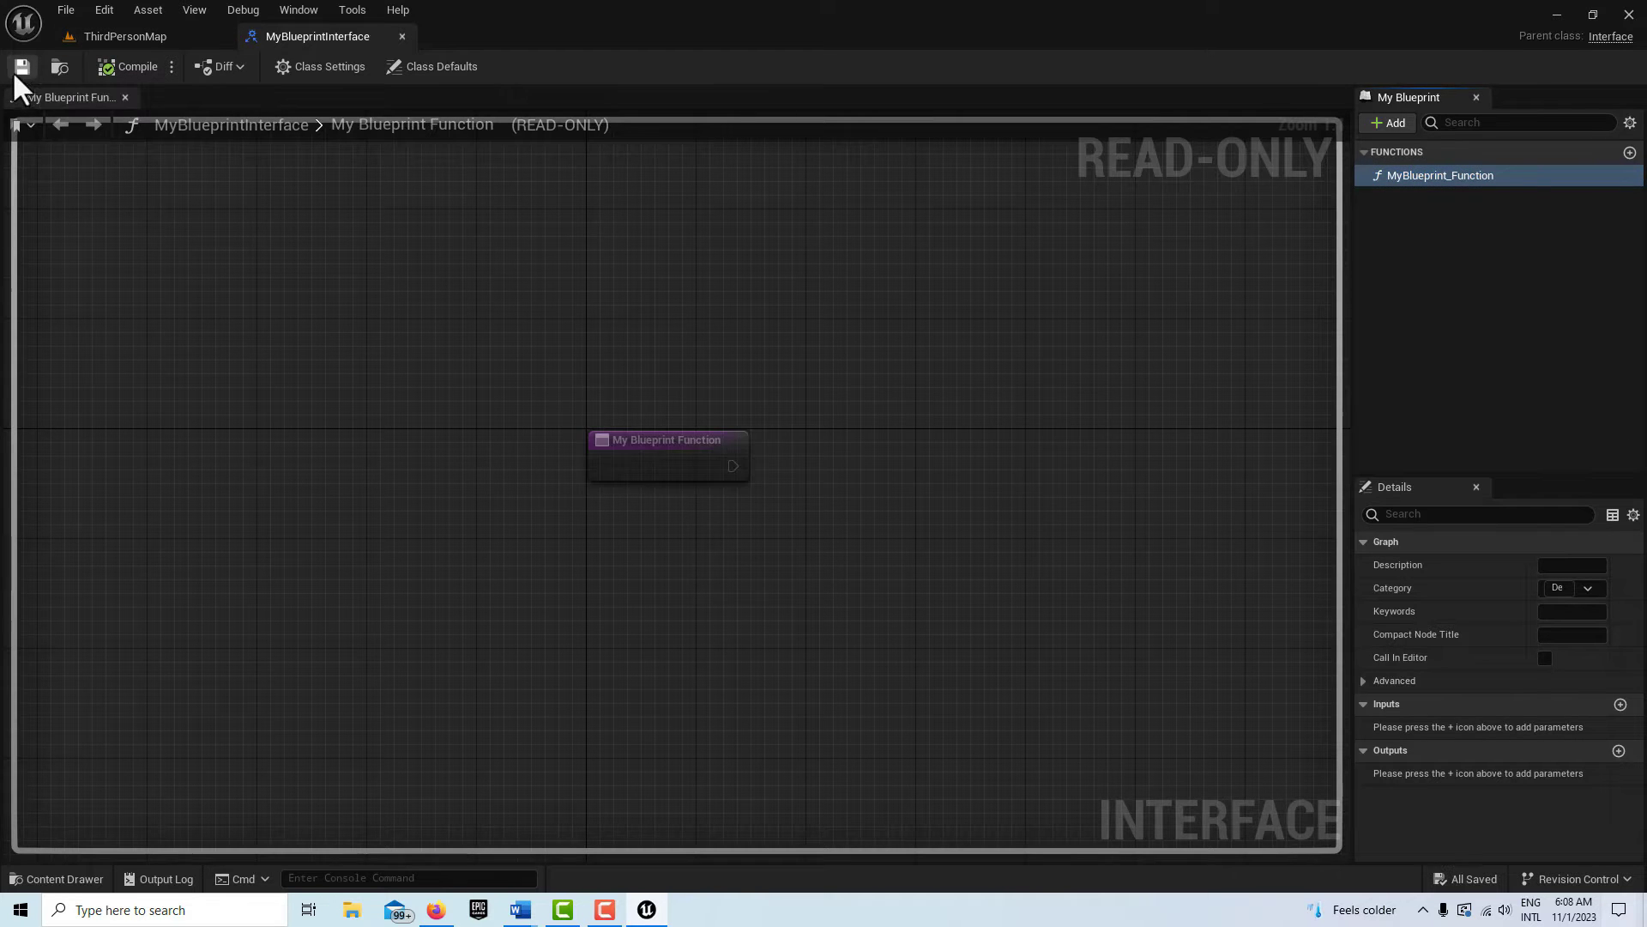
- Open the ThirdPersonMap level blueprint and display its class settings
click(143, 36)
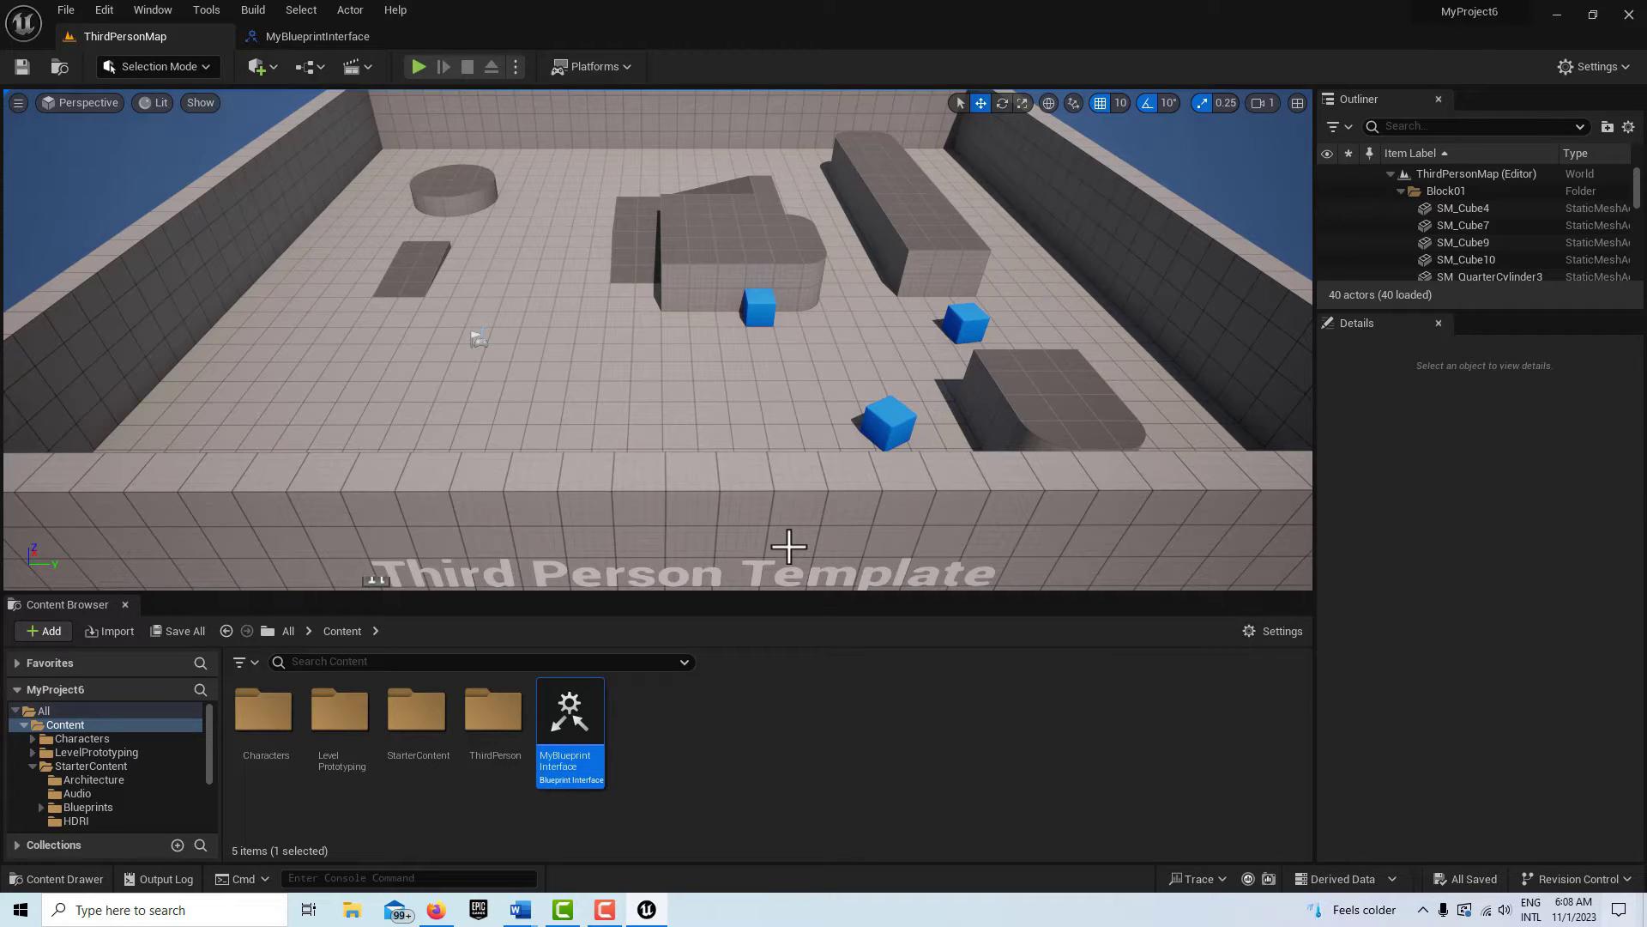
click(321, 66)
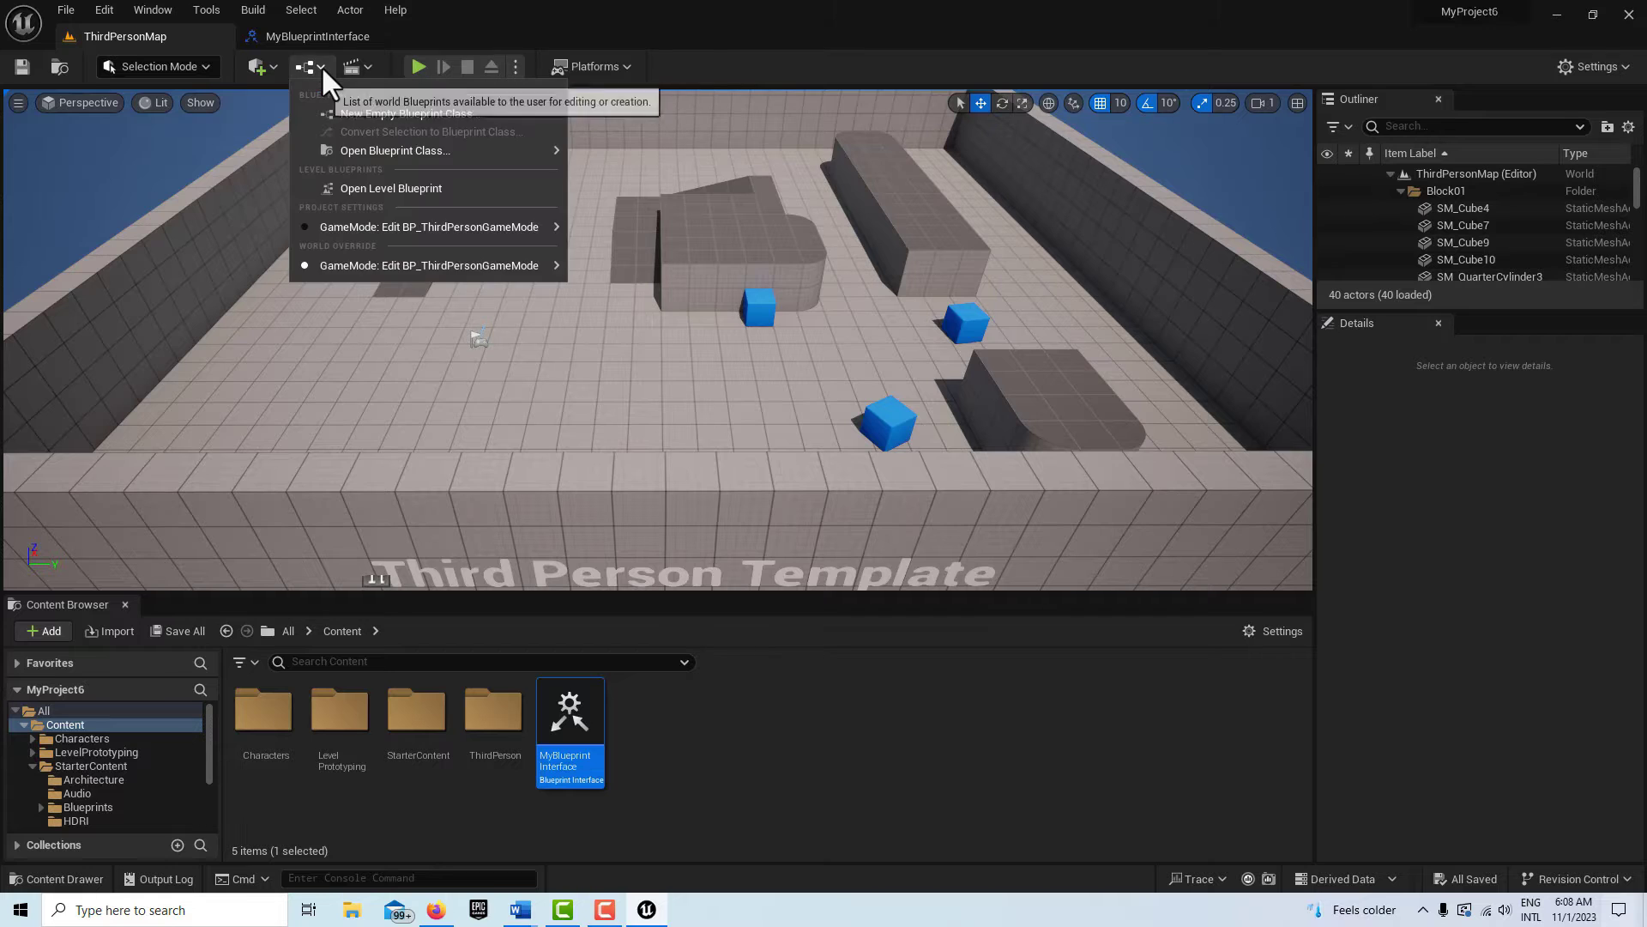
click(420, 186)
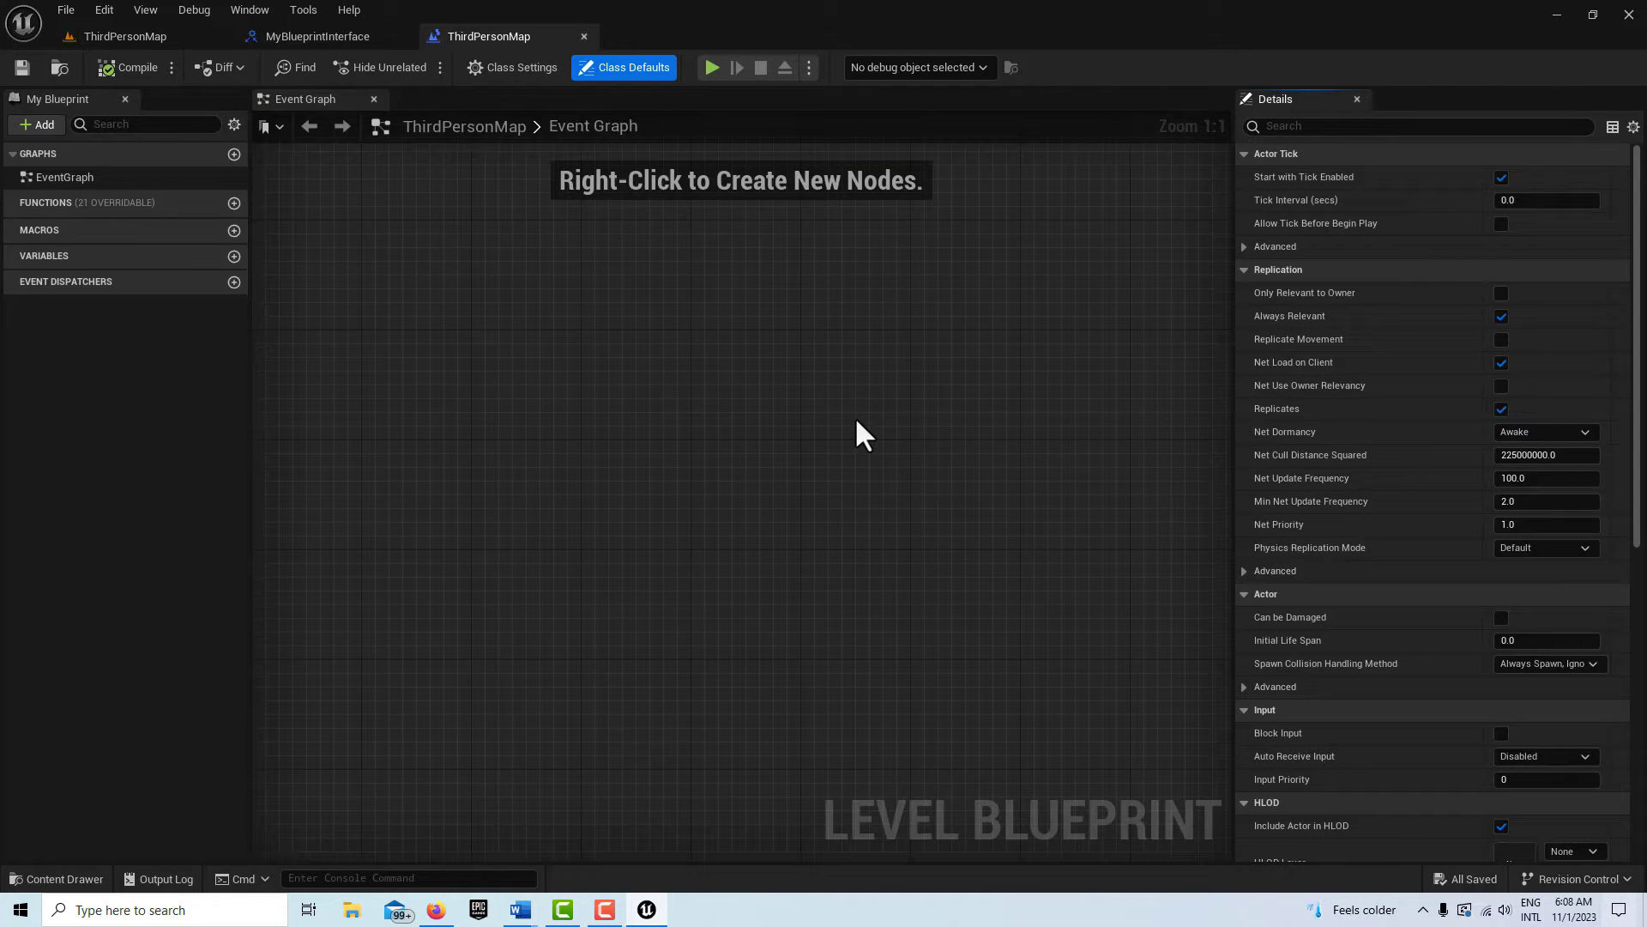
click(512, 69)
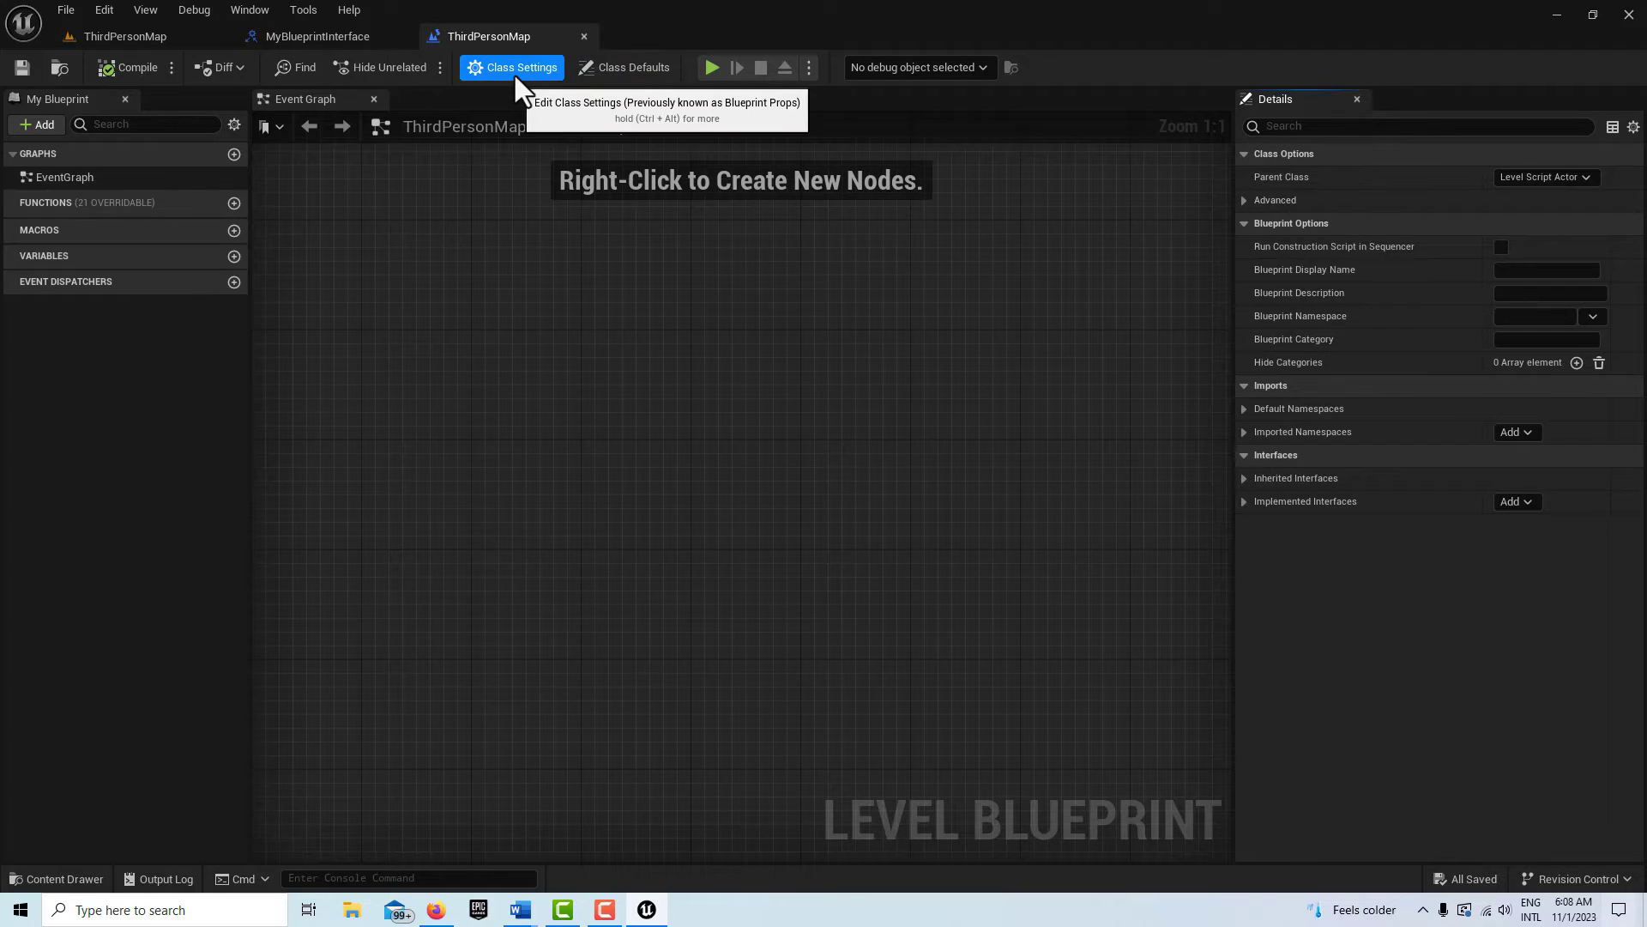
- Add MyBlueprintInterface to the level blueprint's implemented interfaces, then compile and save the blueprint
click(1524, 499)
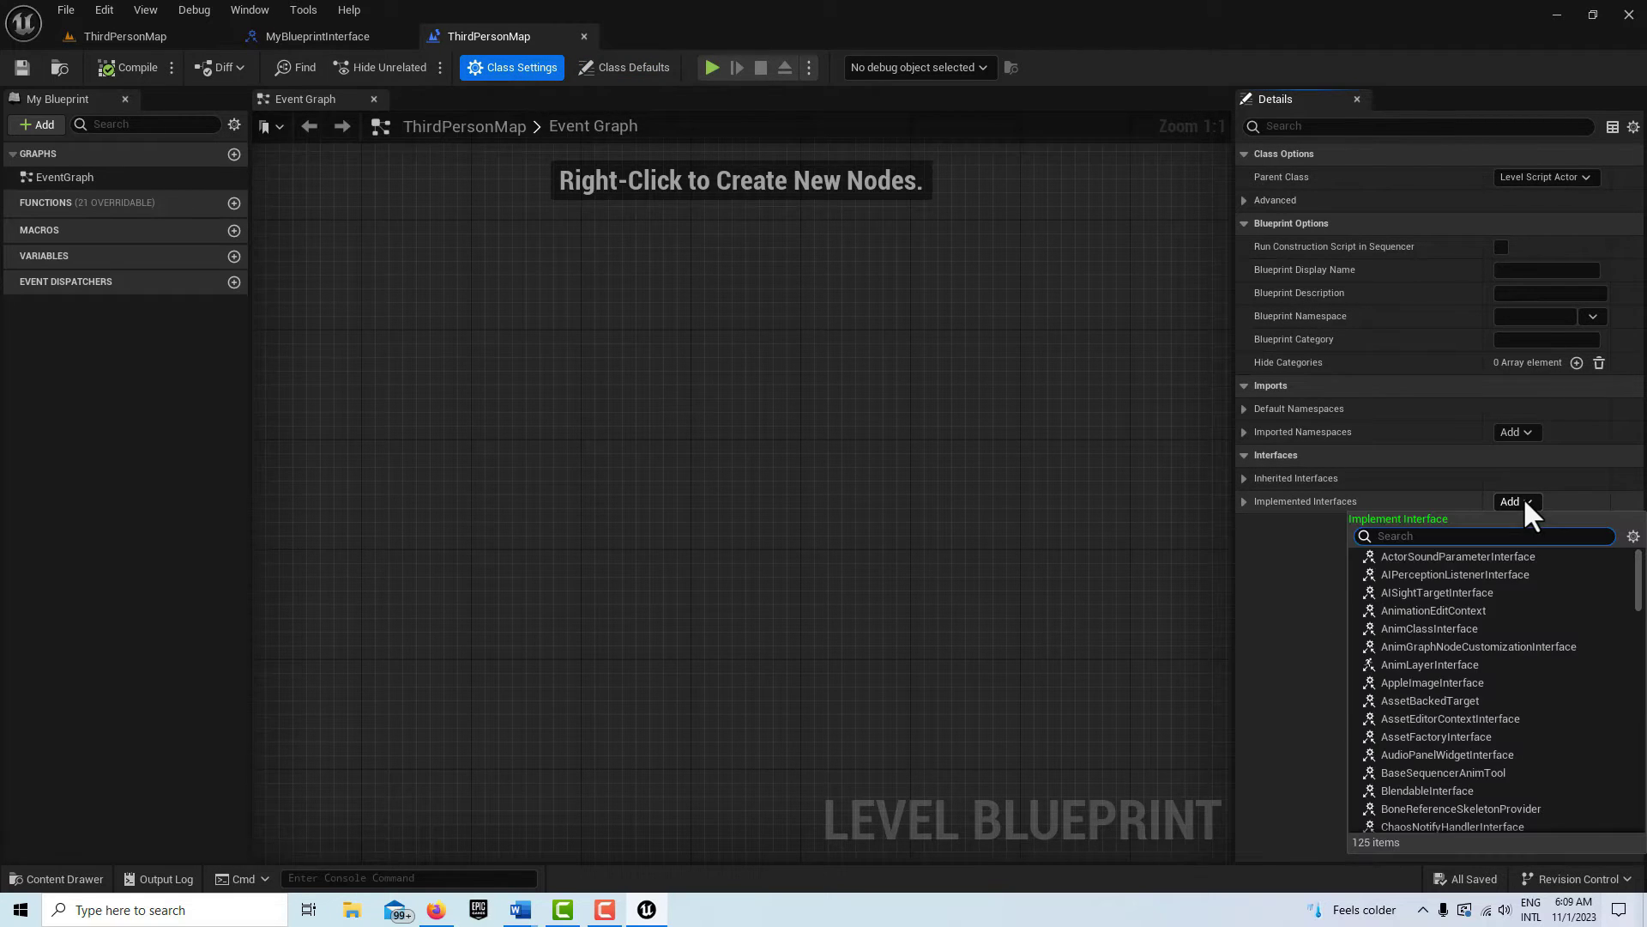
scroll(1431, 686, down, 12)
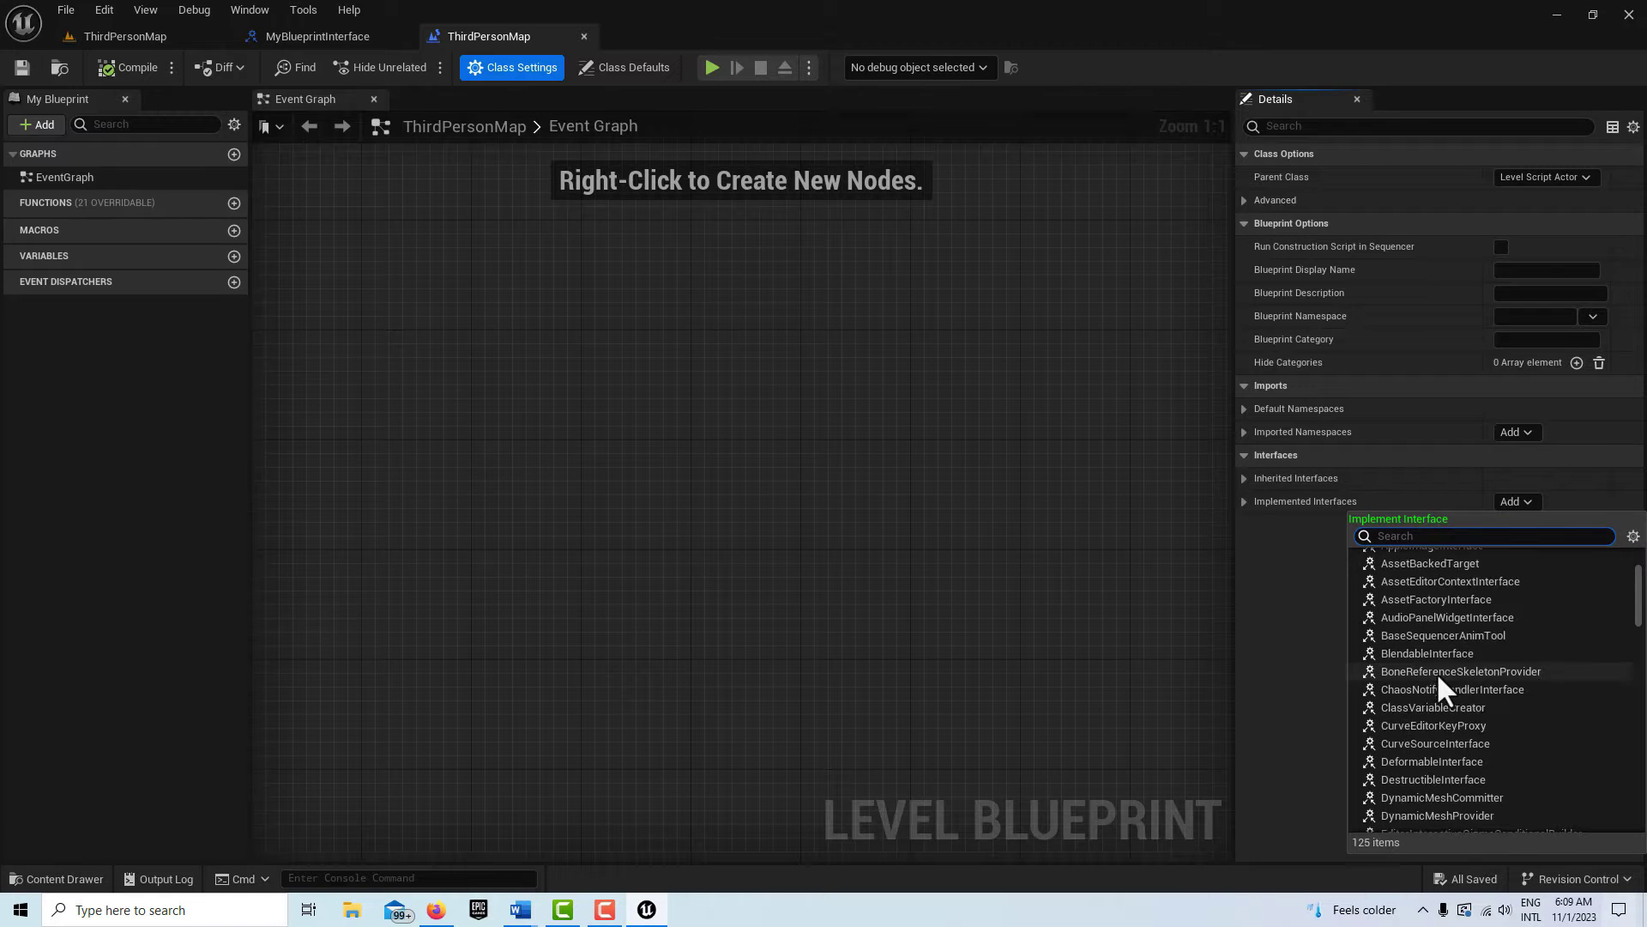
scroll(1424, 690, down, 12)
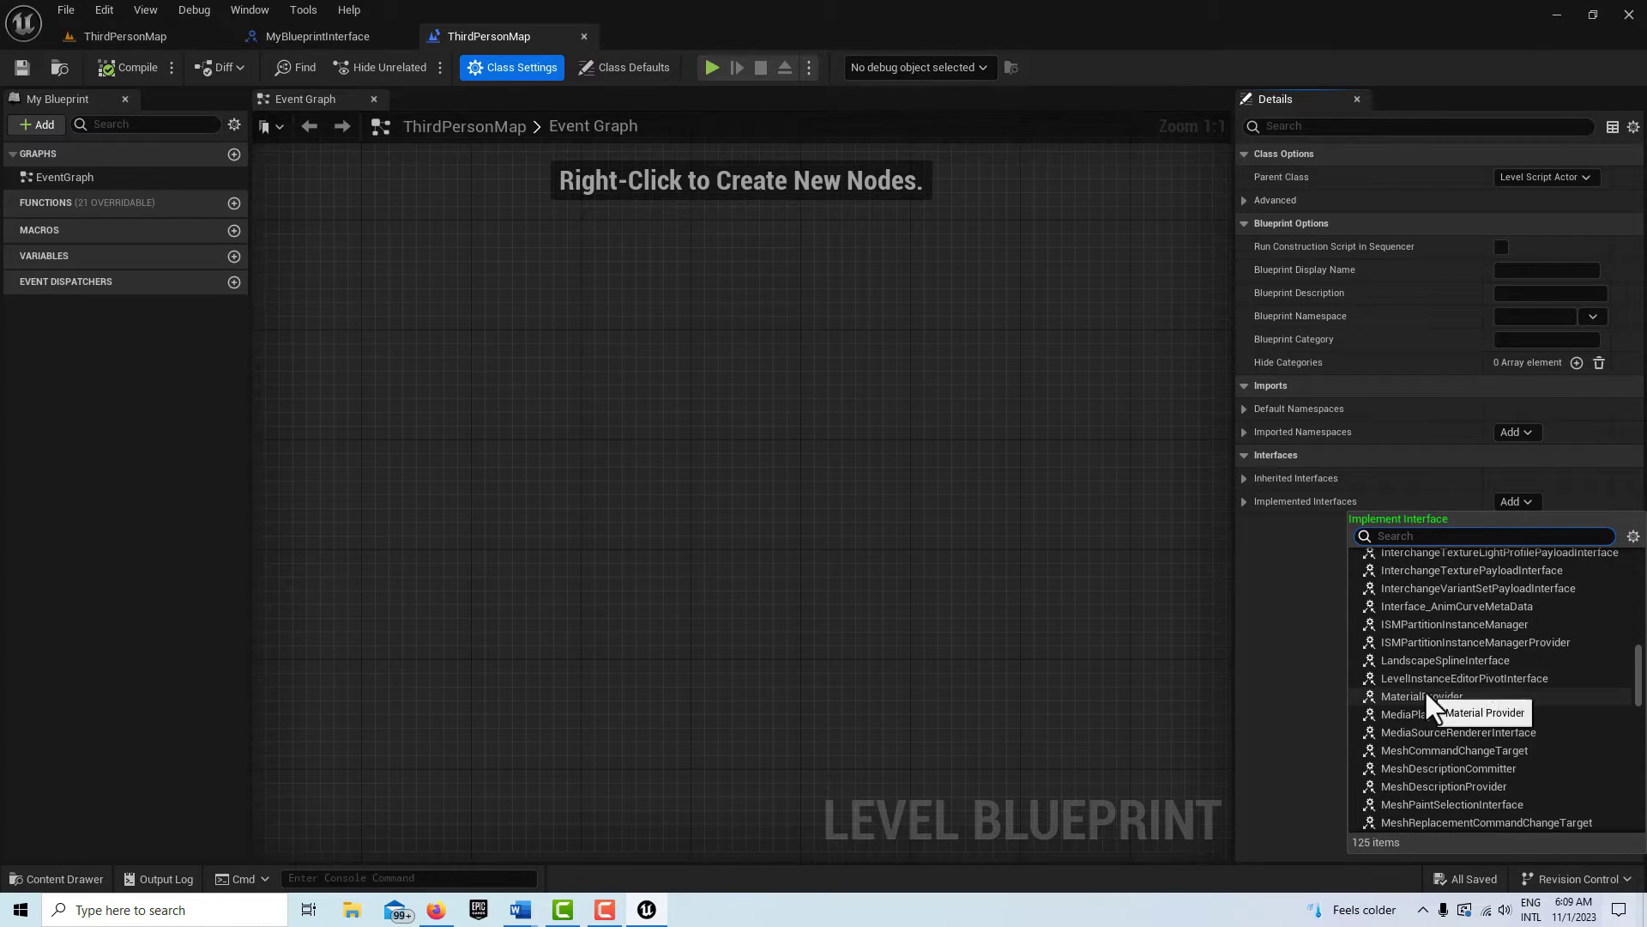
scroll(1426, 691, down, 4)
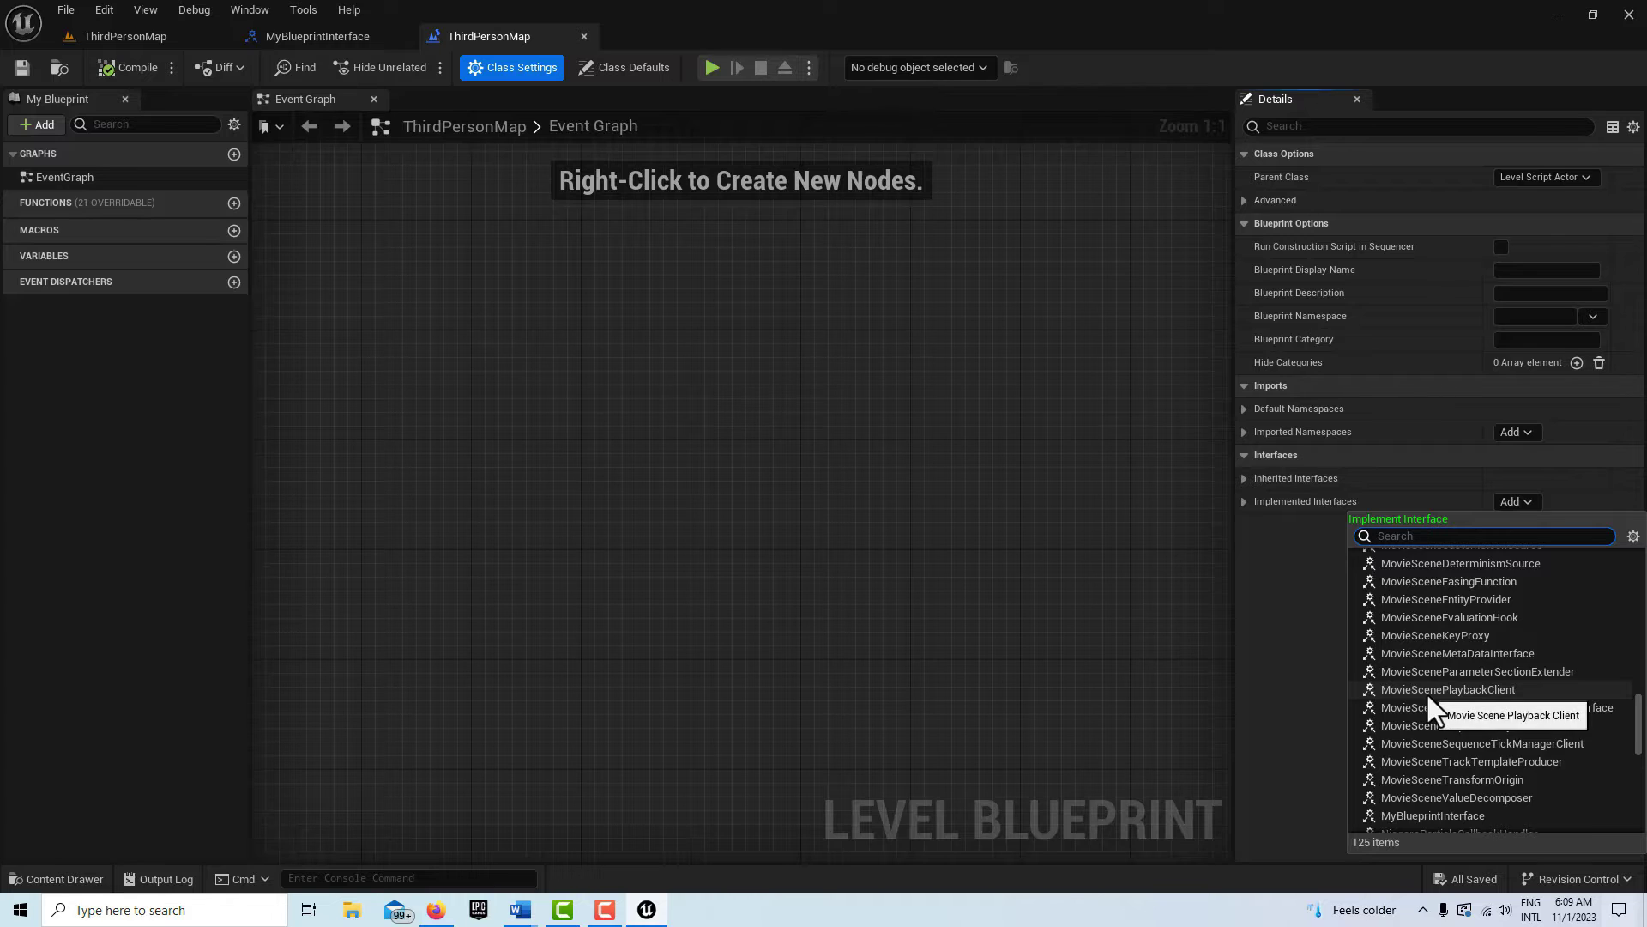
click(1454, 762)
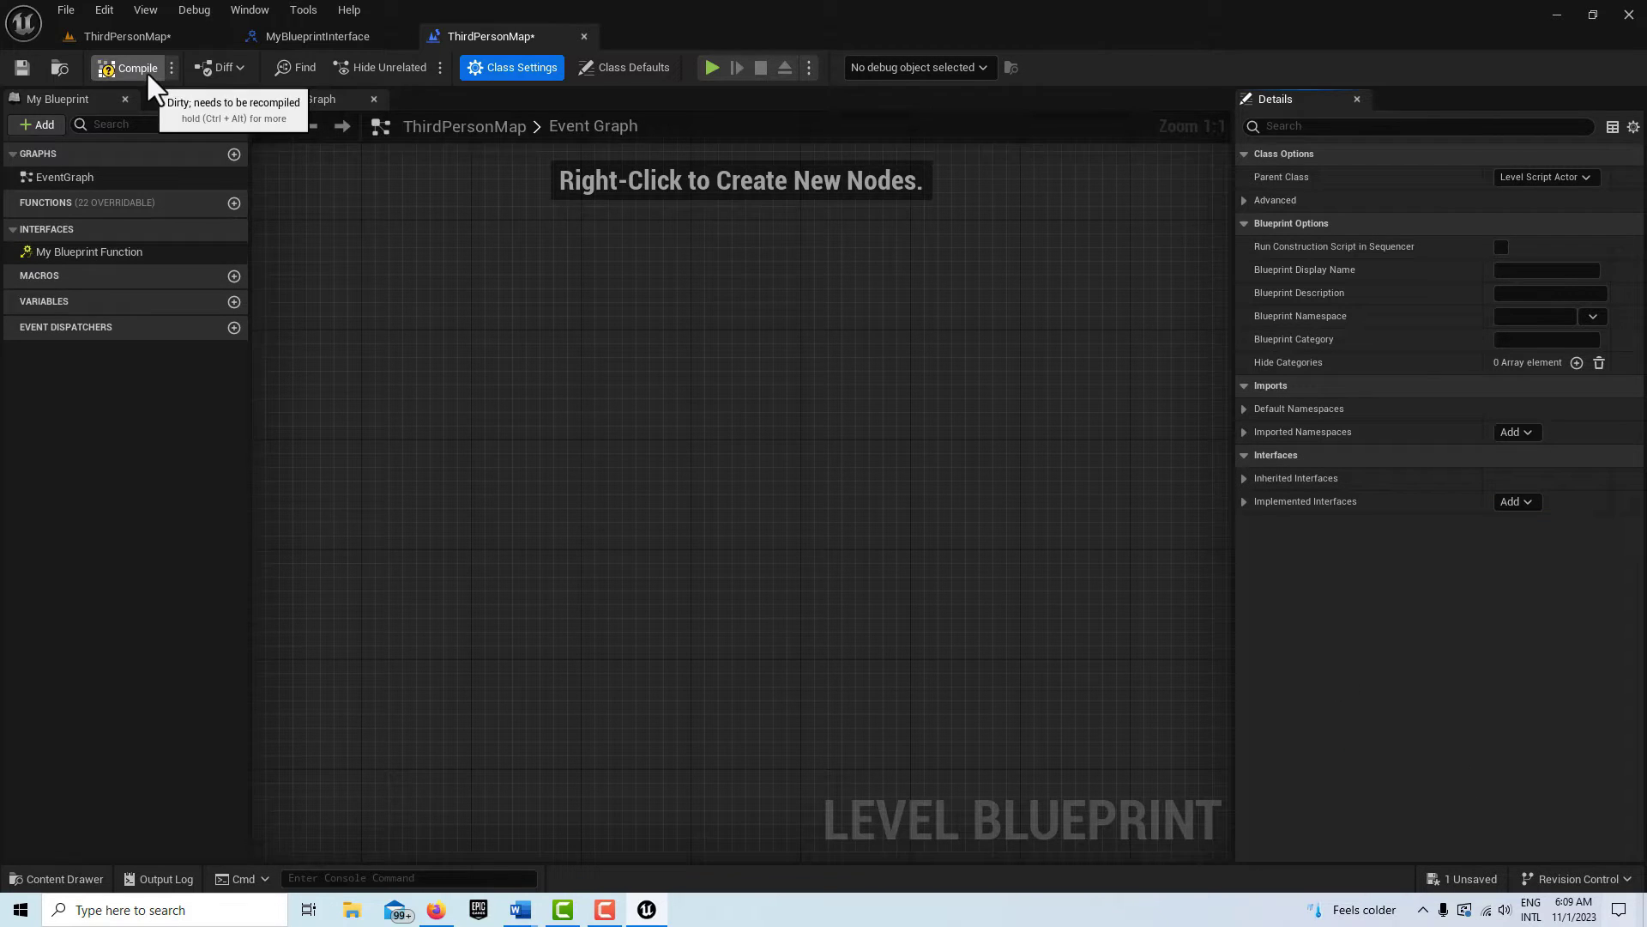
click(23, 69)
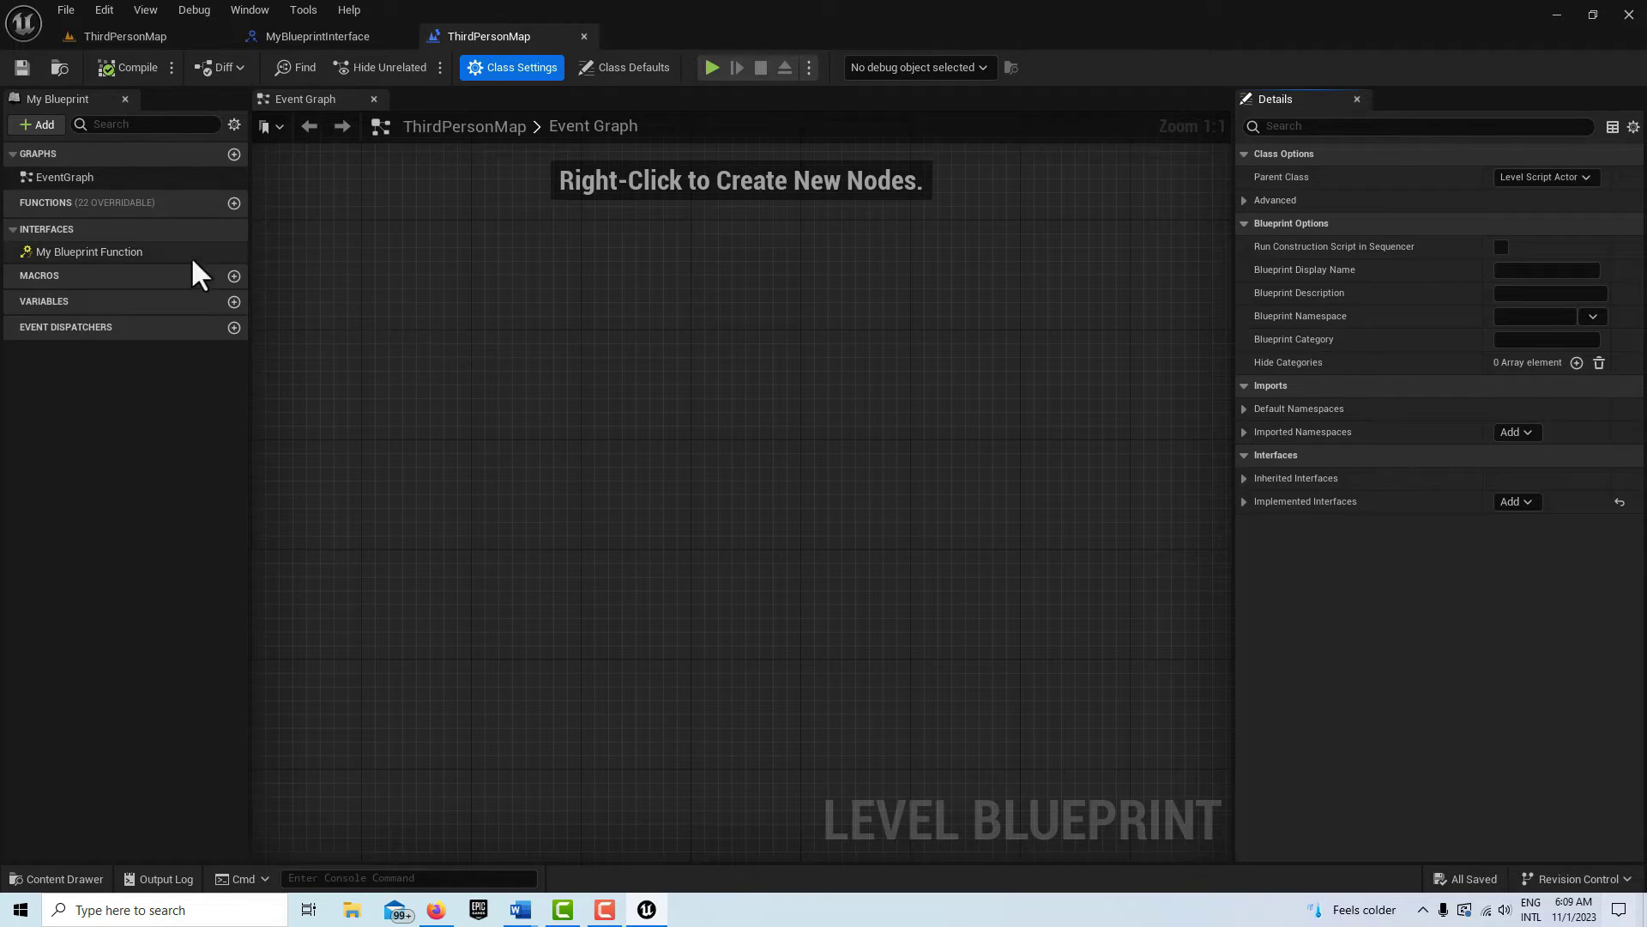
- Place the interface's My Blueprint Function event in the level blueprint's event graph
double_click(122, 251)
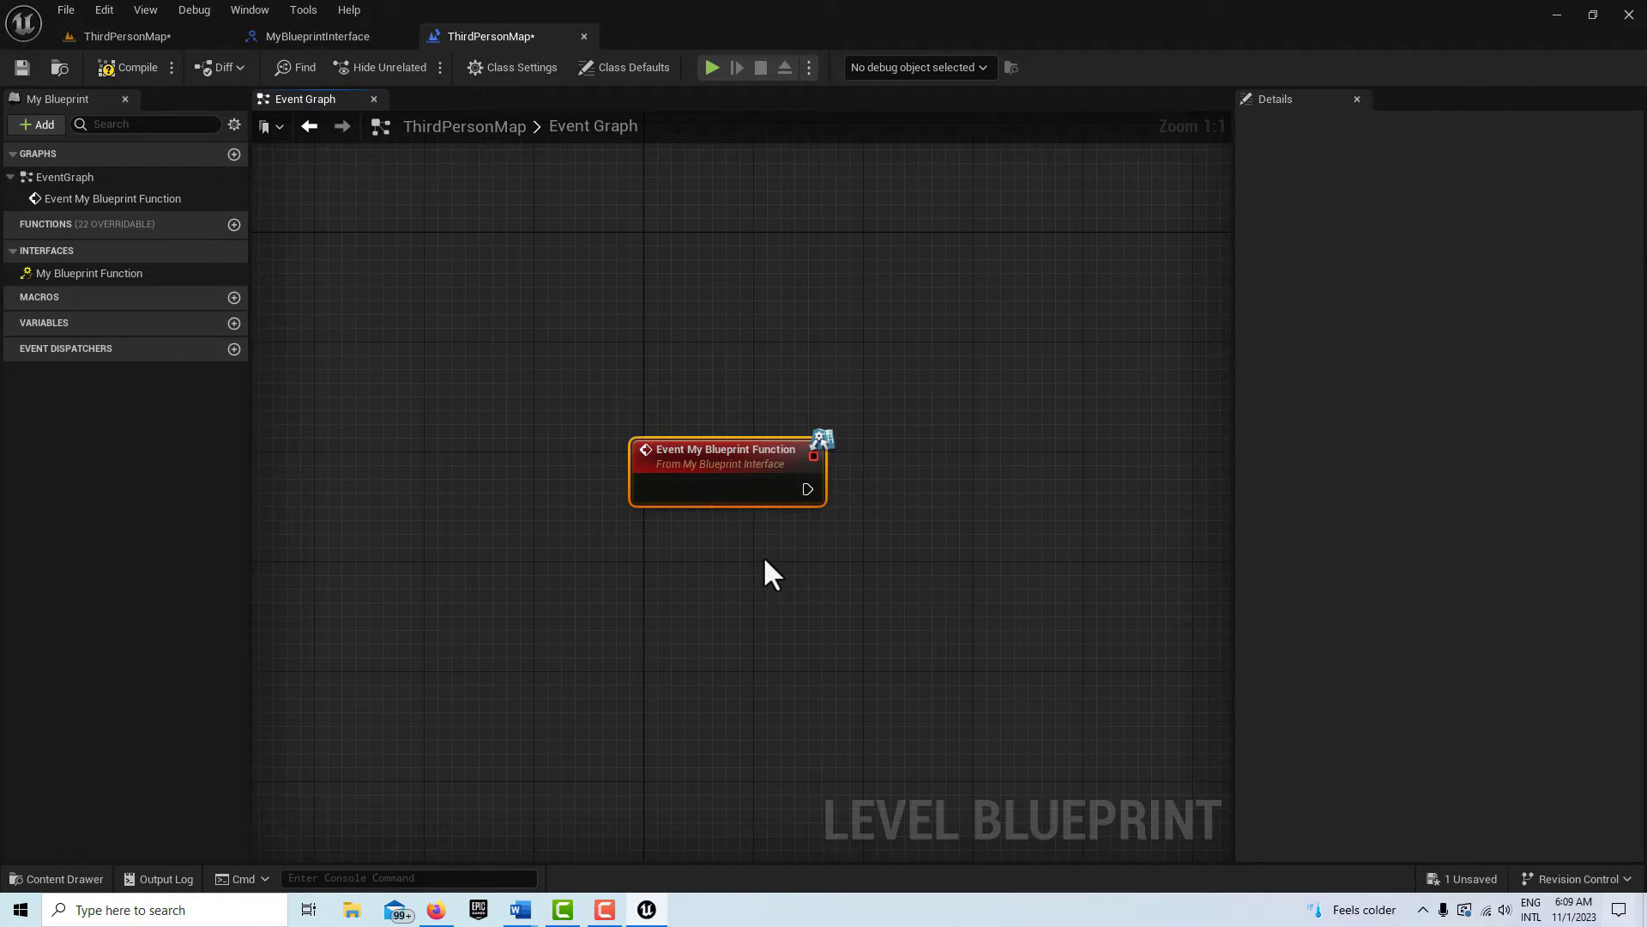
scroll(766, 570, down, 1)
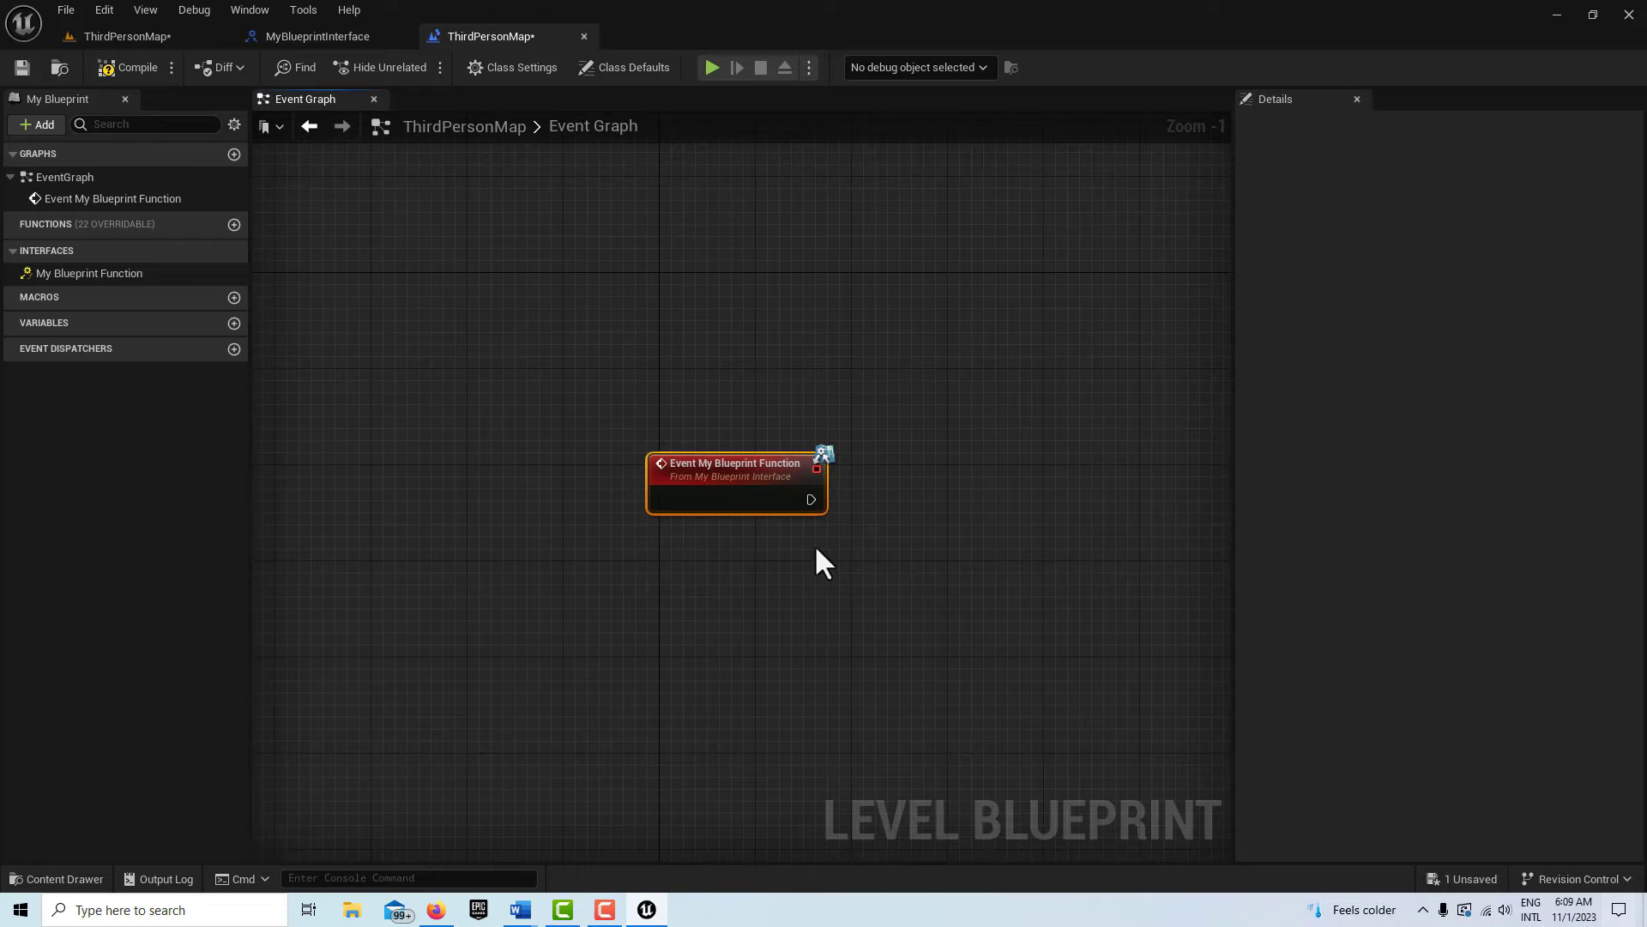
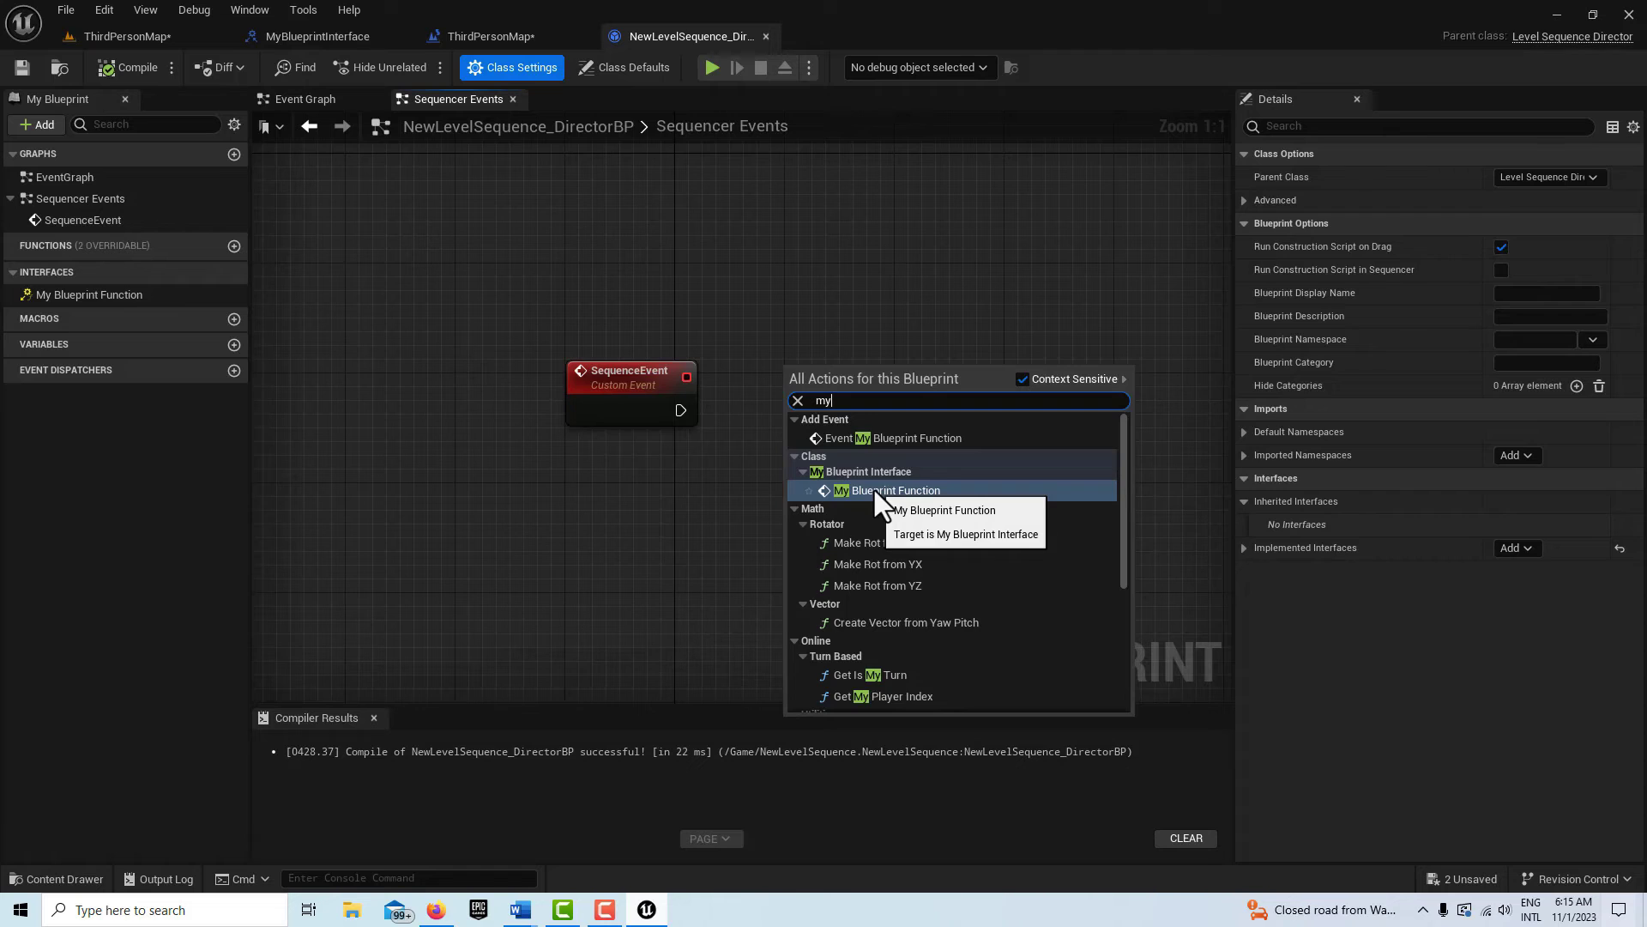
- Add the My Blueprint Function interface call, connect SequenceEvent's execution and a new Target pin to it, and compile and save the director blueprint
drag(858, 369, 901, 370)
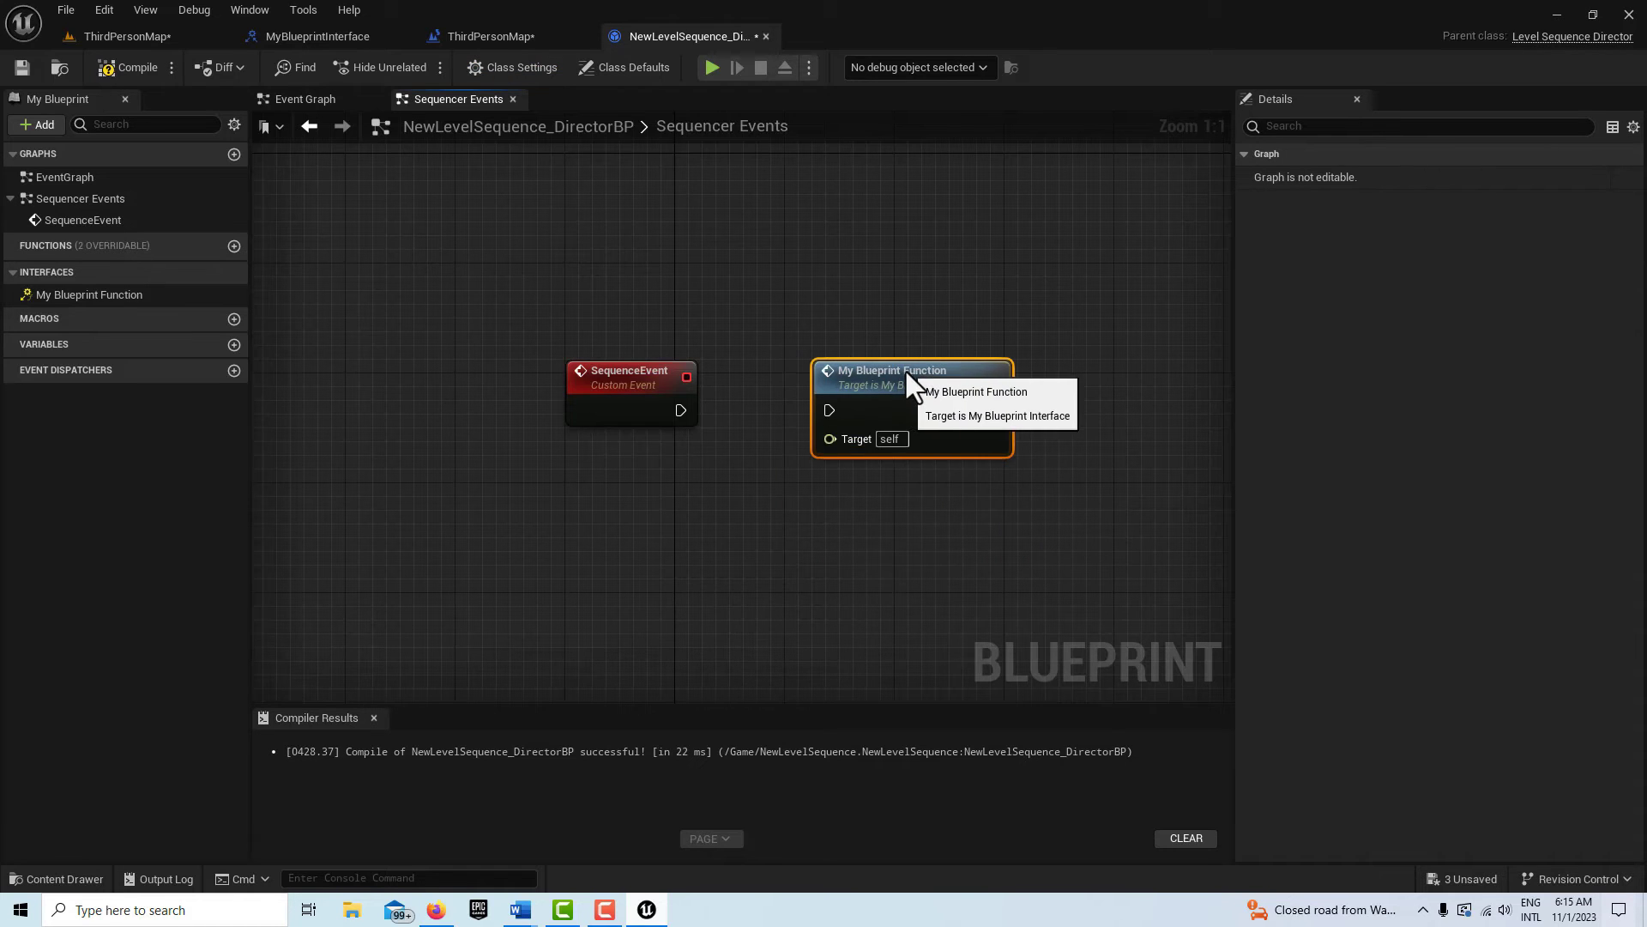
drag(682, 413, 823, 410)
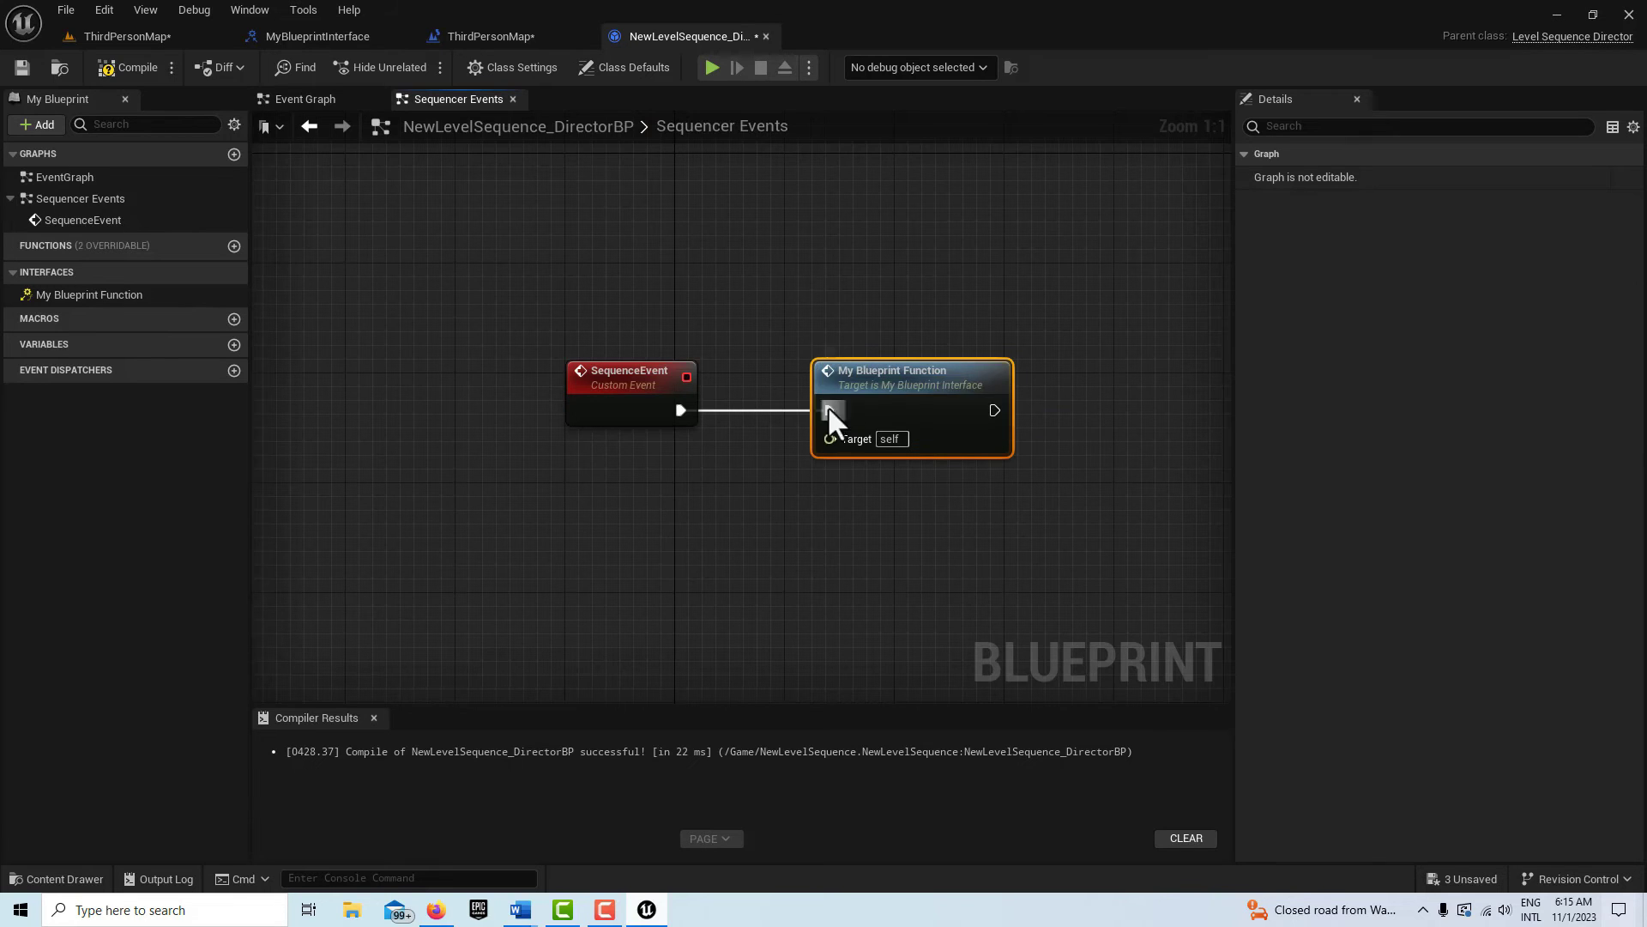
drag(831, 440, 642, 406)
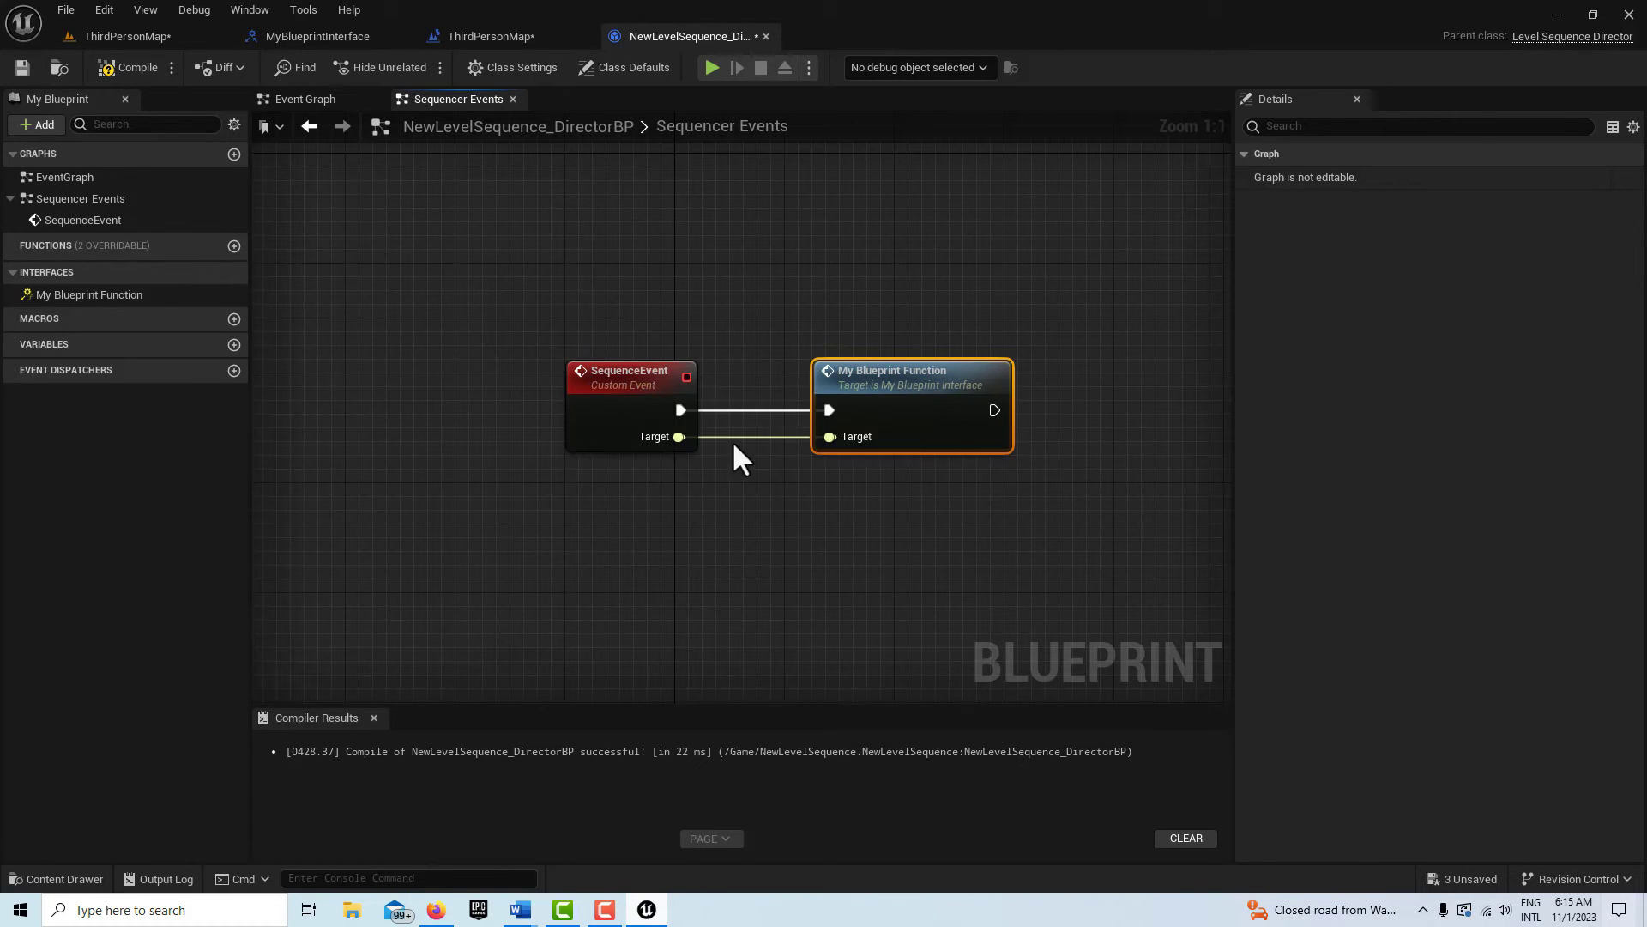
click(134, 69)
click(14, 71)
- Try to choose the Pass Bound Object To pin for the event key at frame 0000, and send the crash report with a restart
click(137, 36)
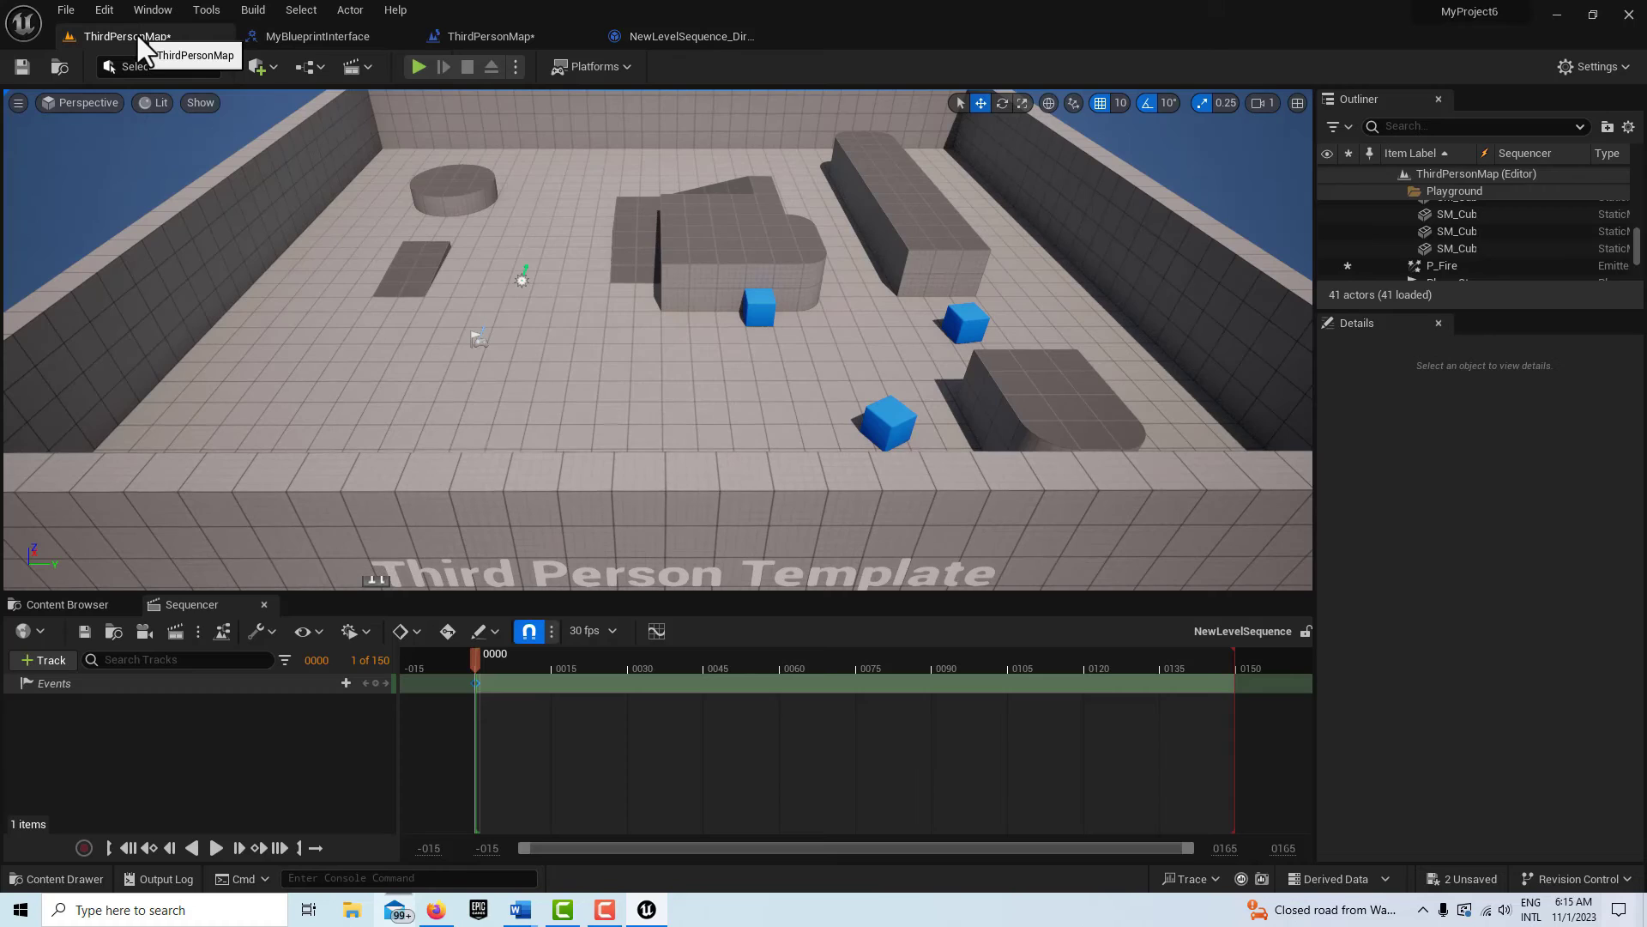
right_click(475, 683)
mouse_move(614, 704)
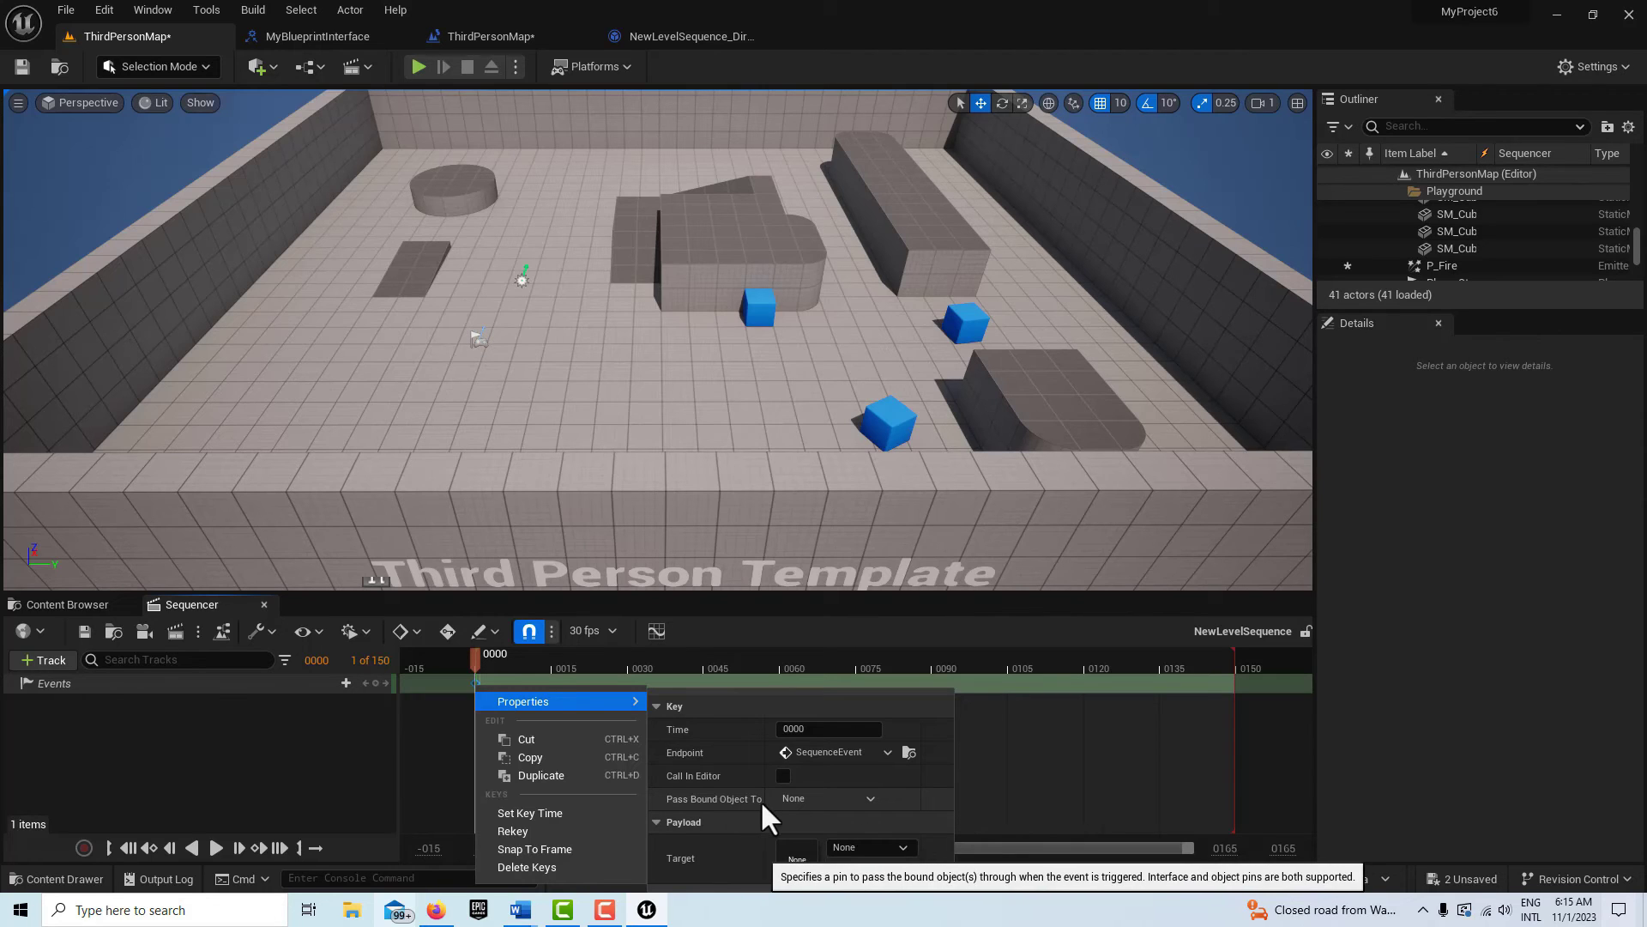
click(868, 798)
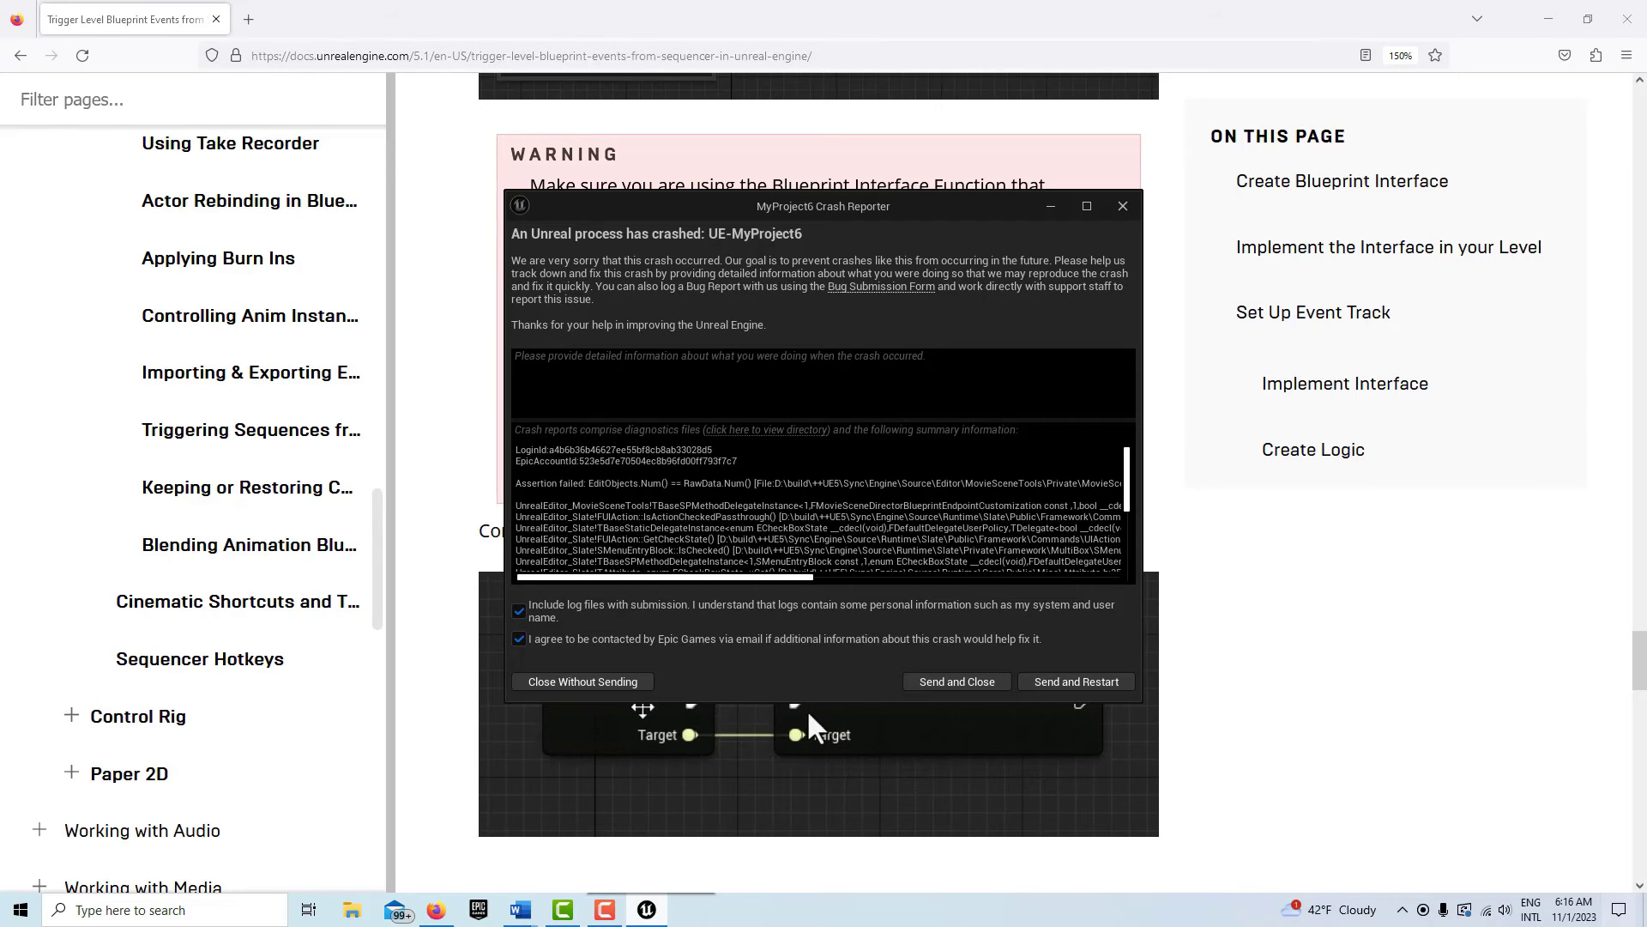
click(1091, 681)
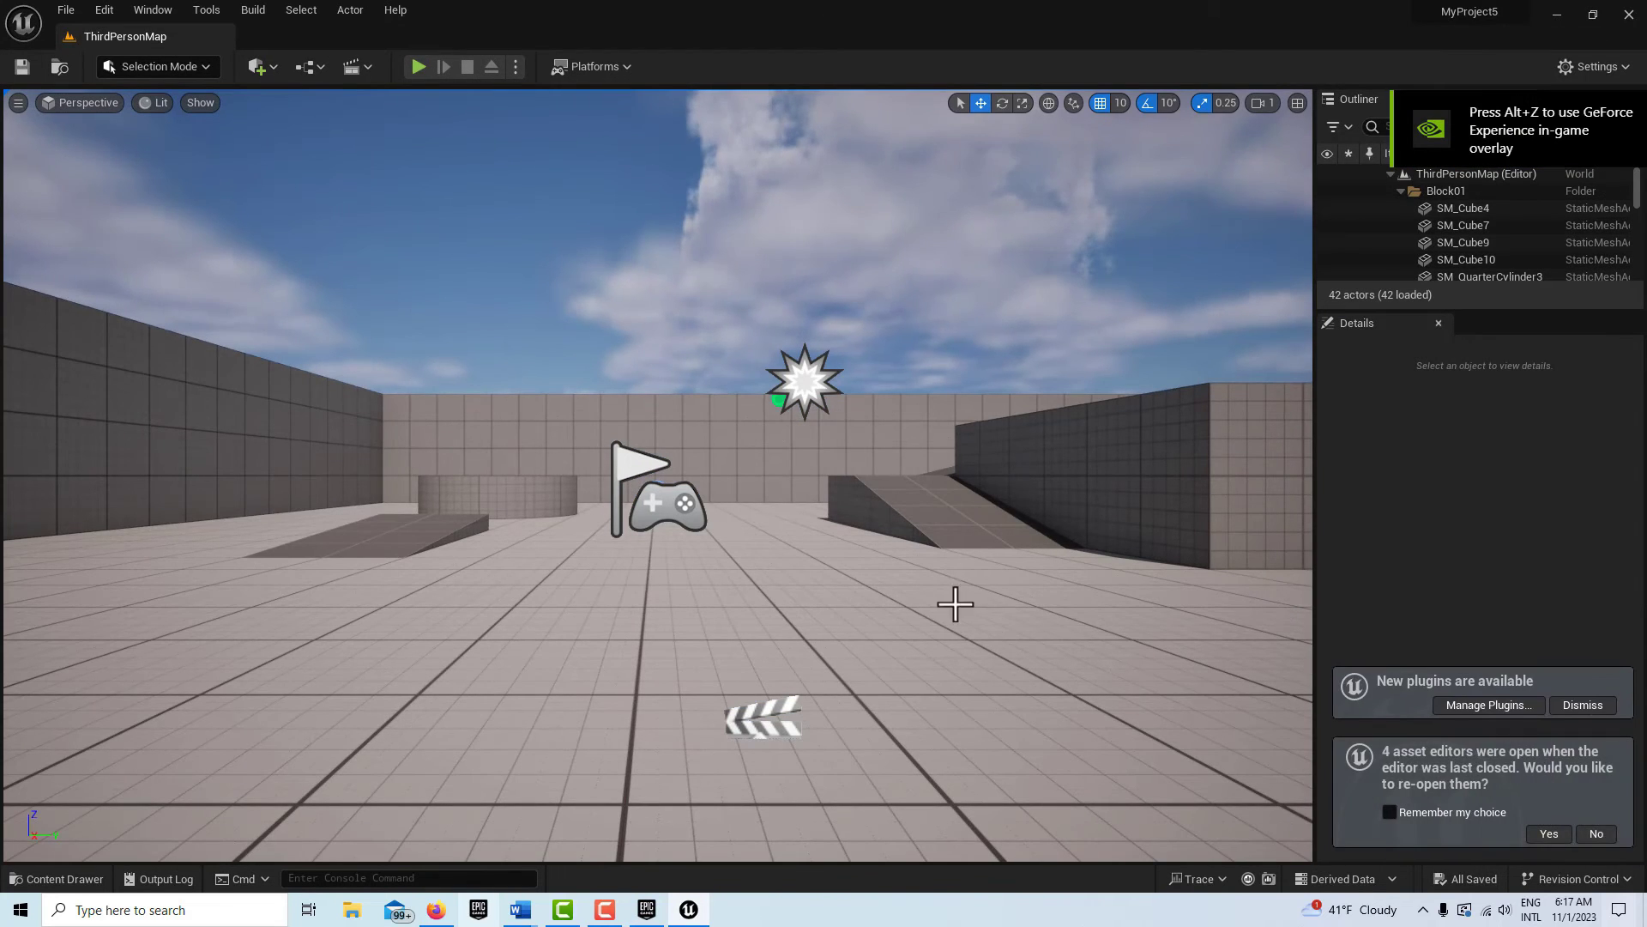
- Dock the content browser in MyProject5's layout and open the level blueprint to review its event graph
click(69, 879)
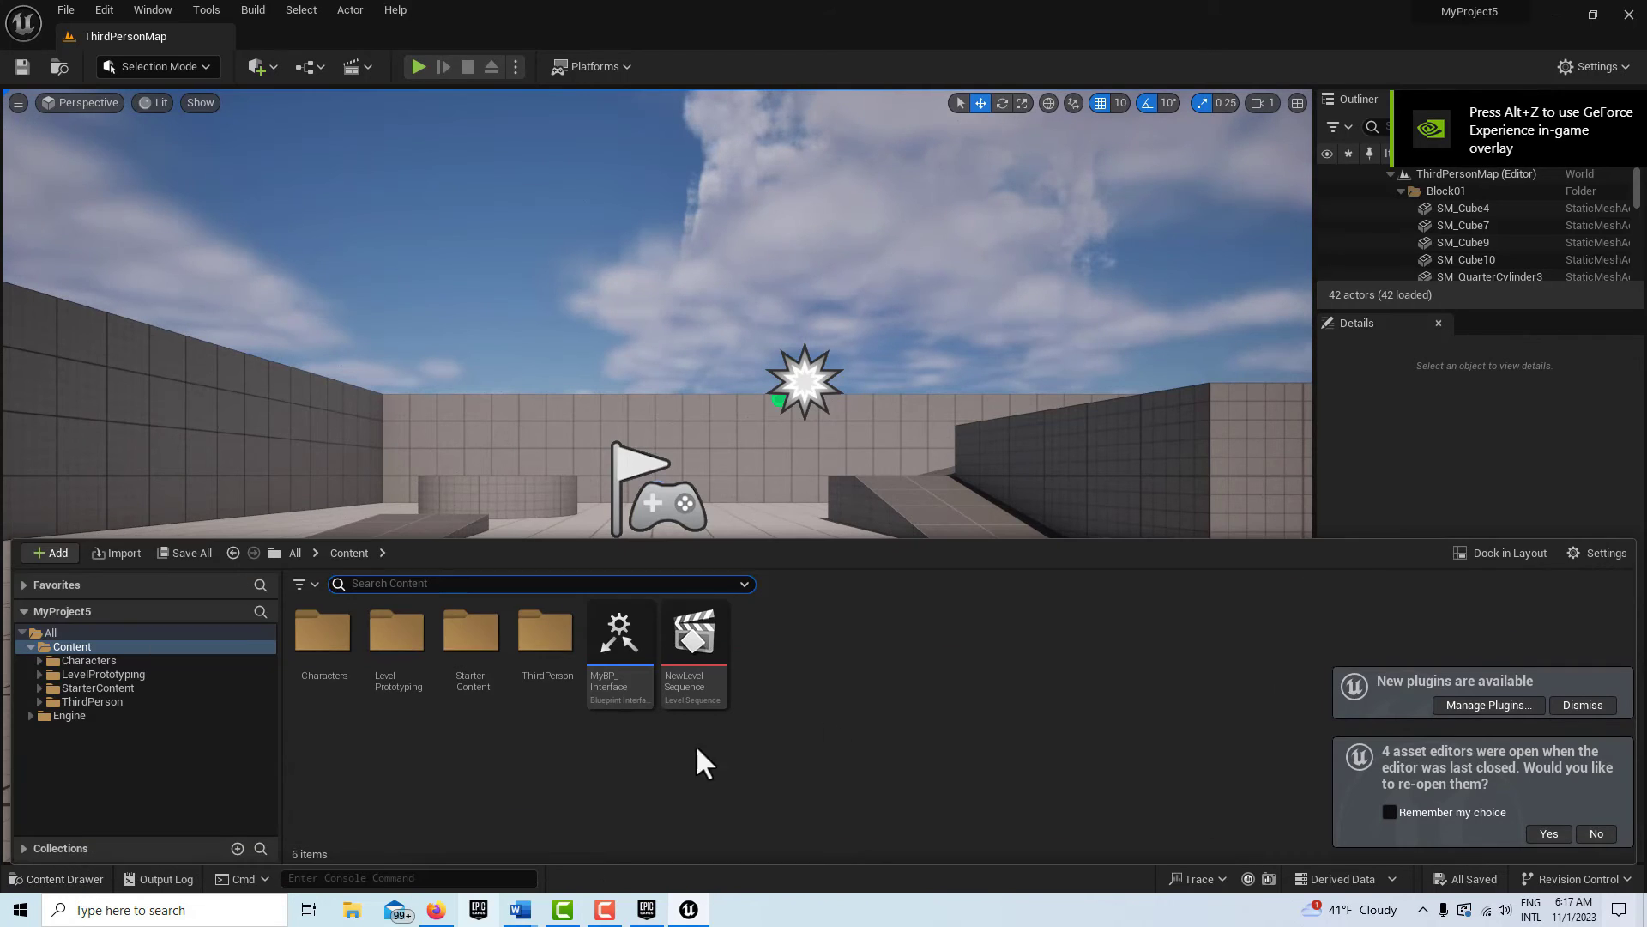
click(1493, 553)
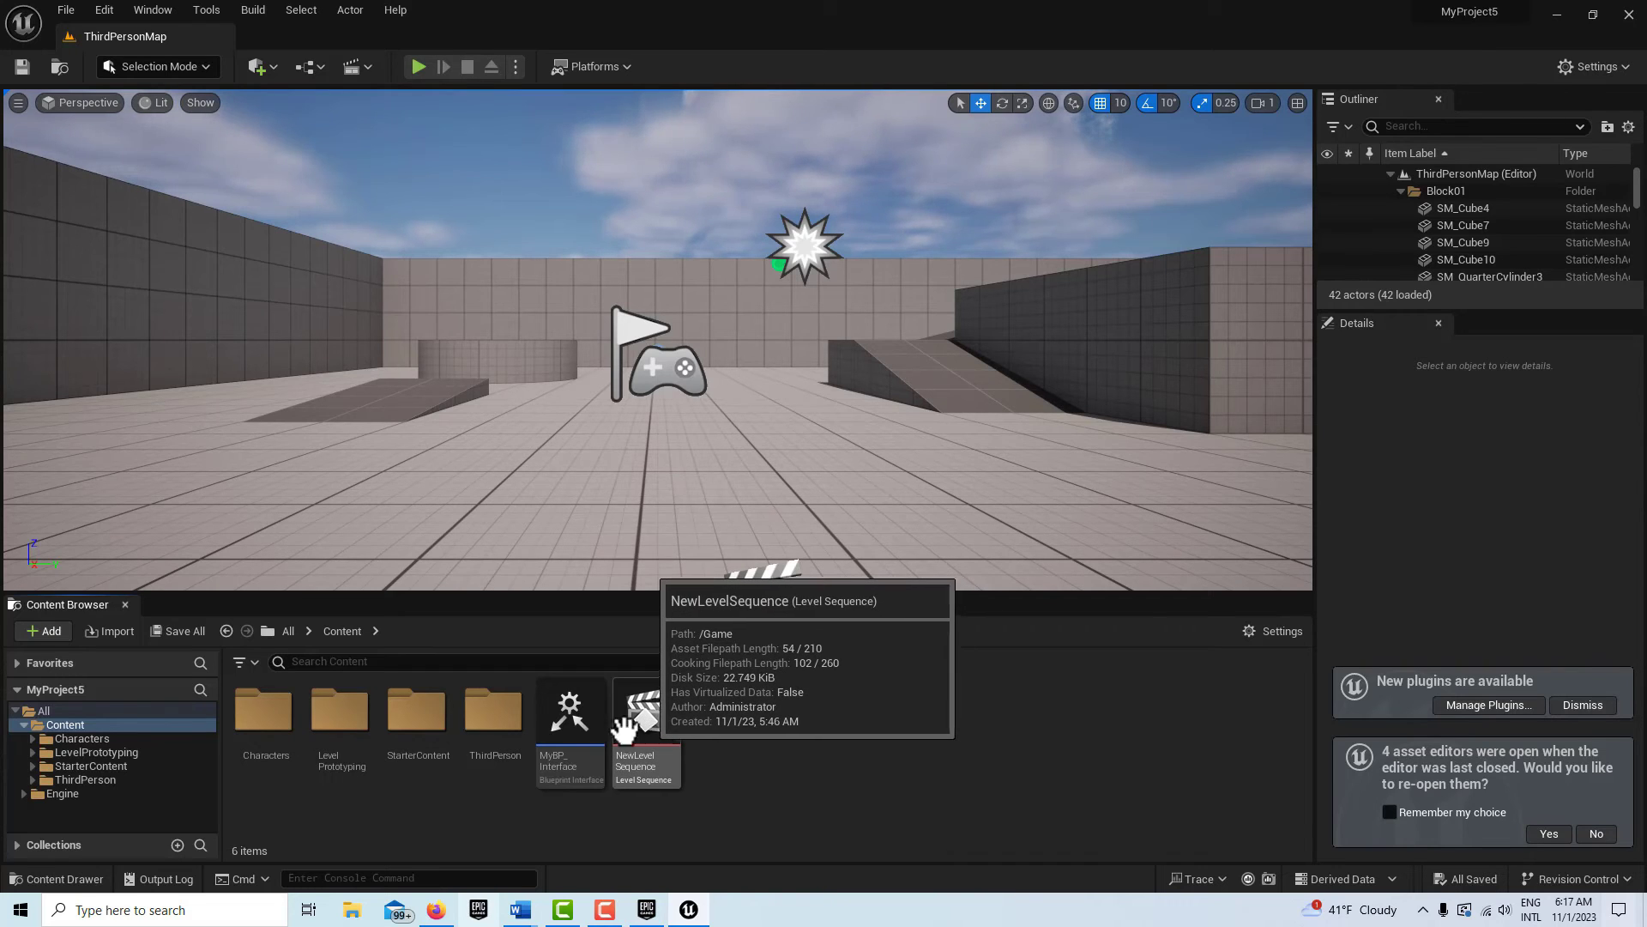
click(316, 73)
click(353, 182)
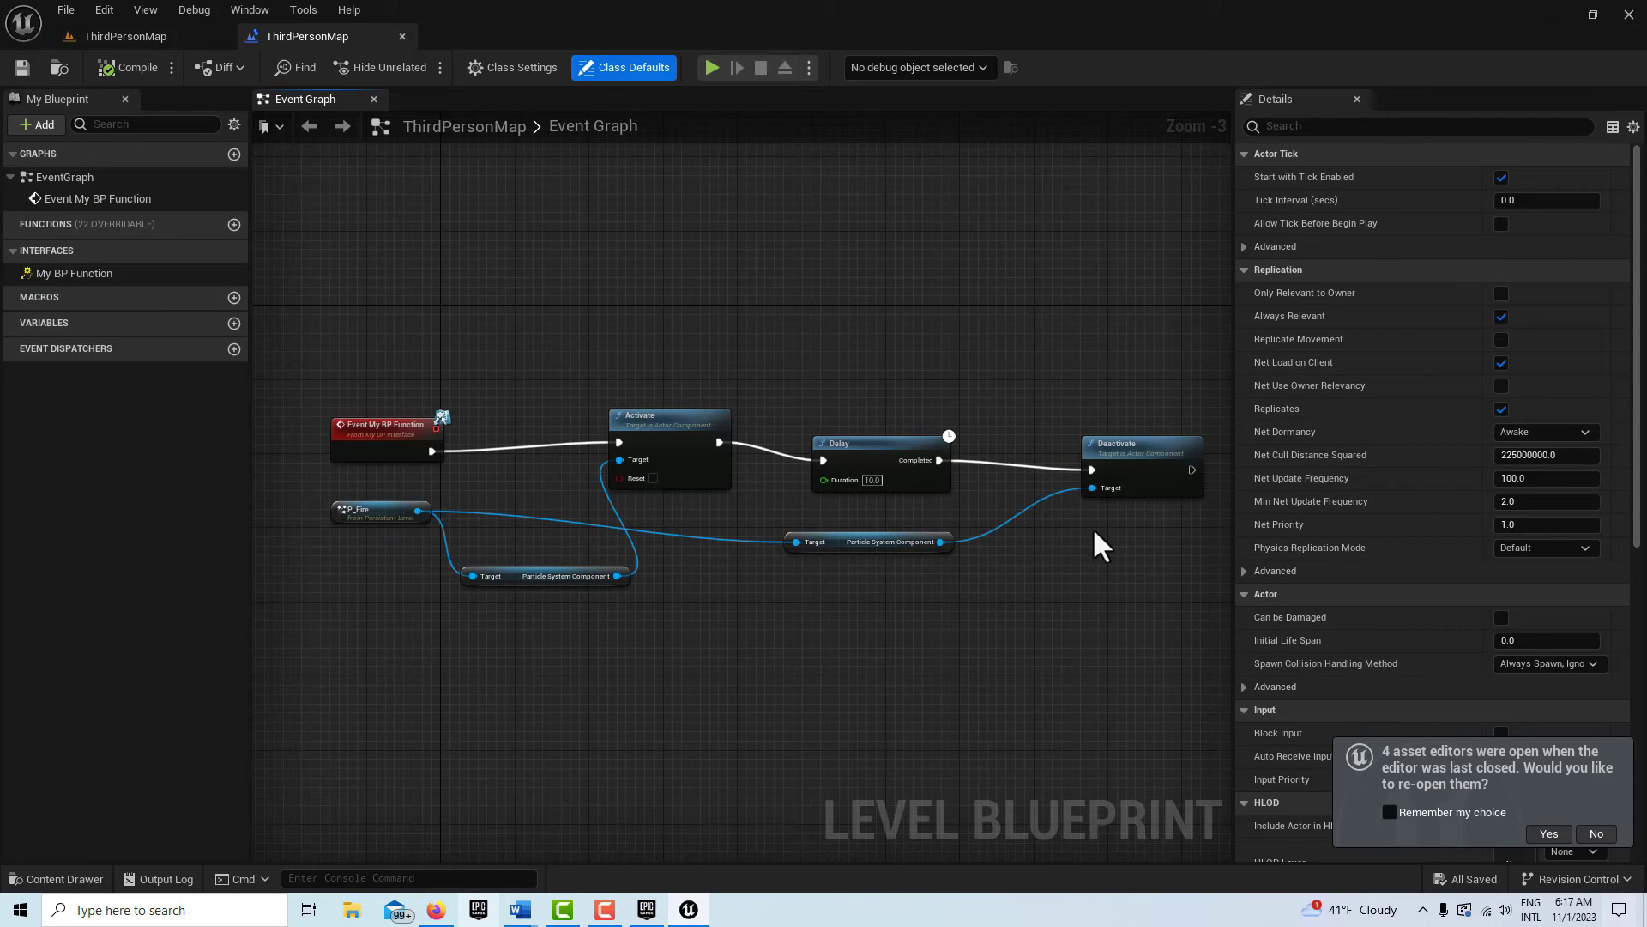
- Open MyBP_Interface and examine its class settings and the details of MyBP_Function, including Call In Editor
click(129, 33)
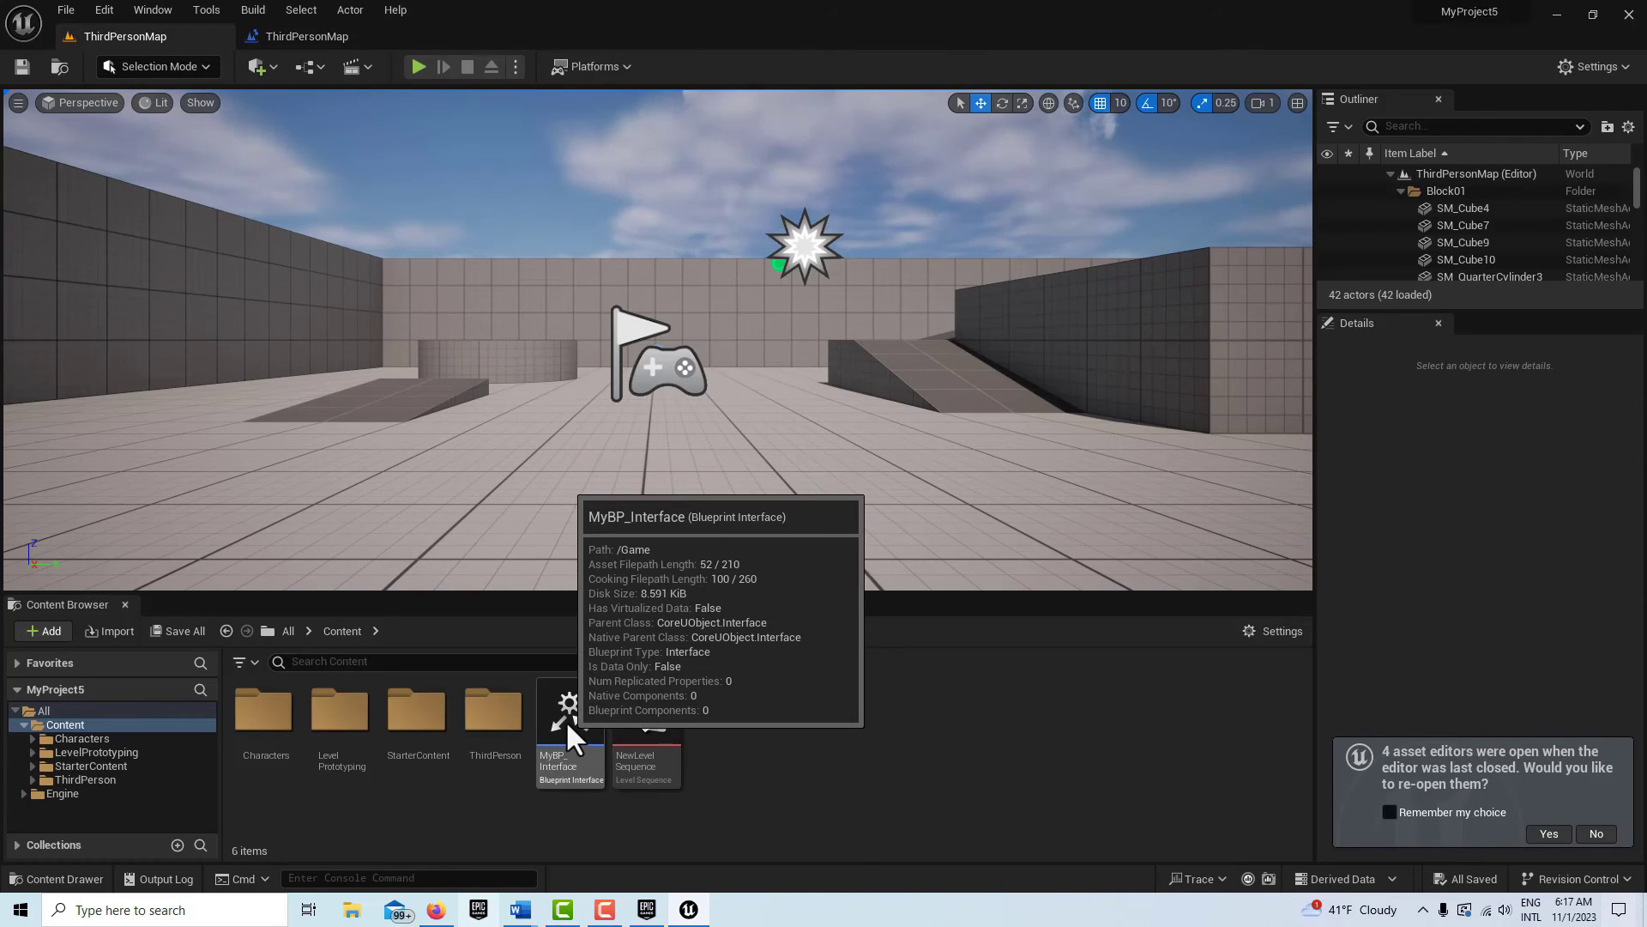
mouse_move(555, 713)
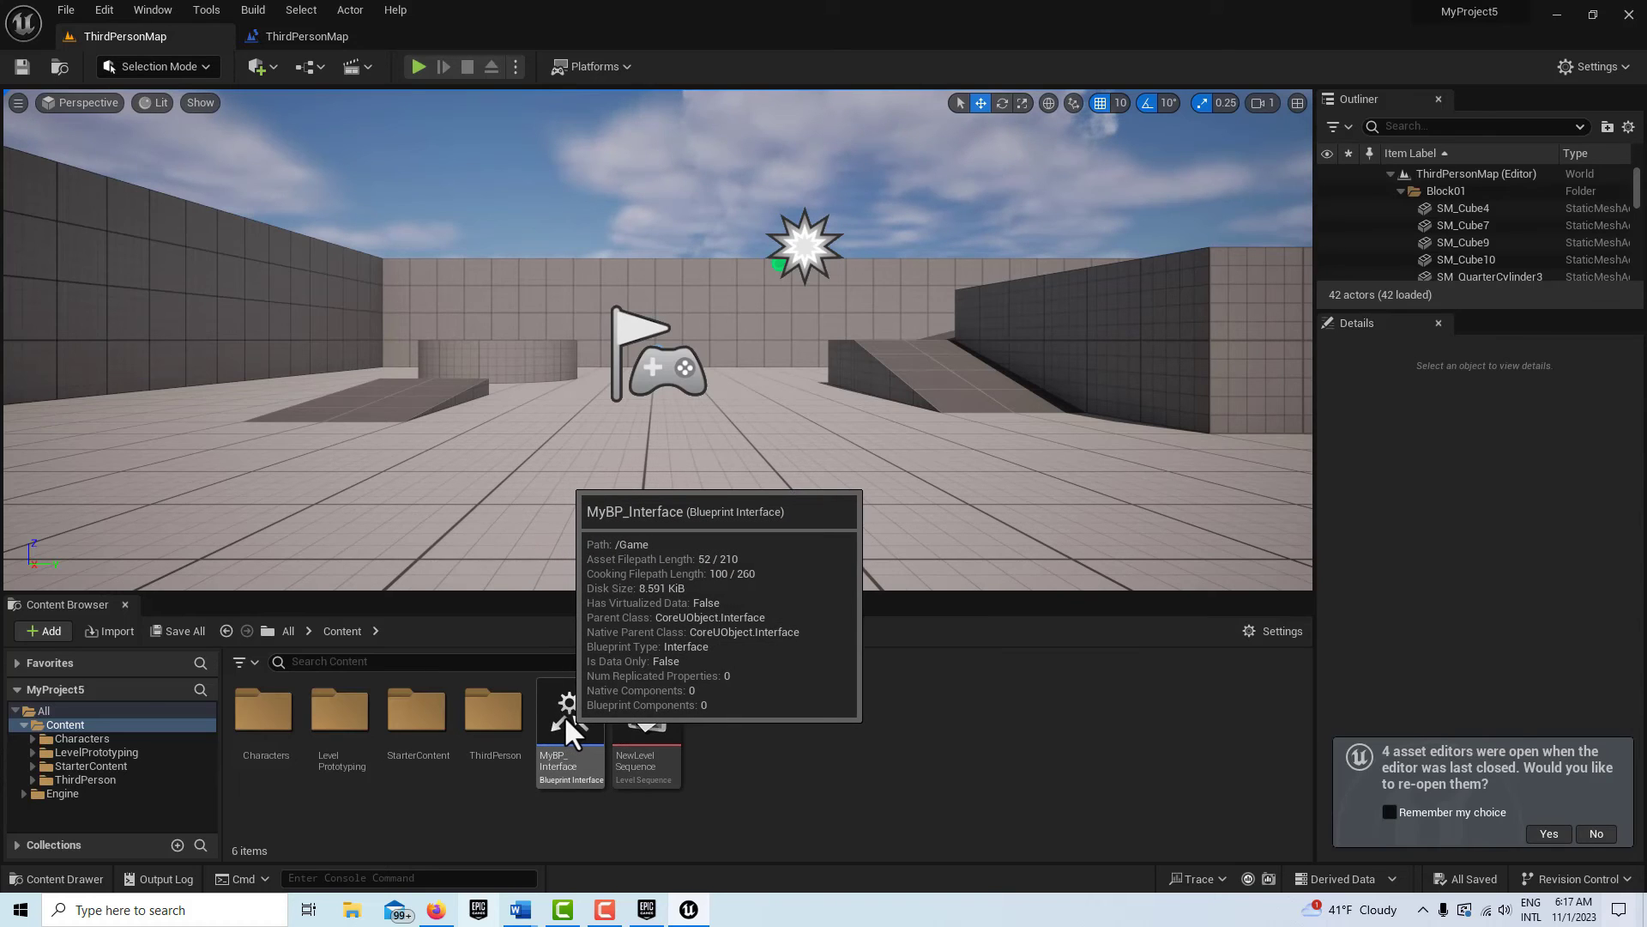
double_click(565, 714)
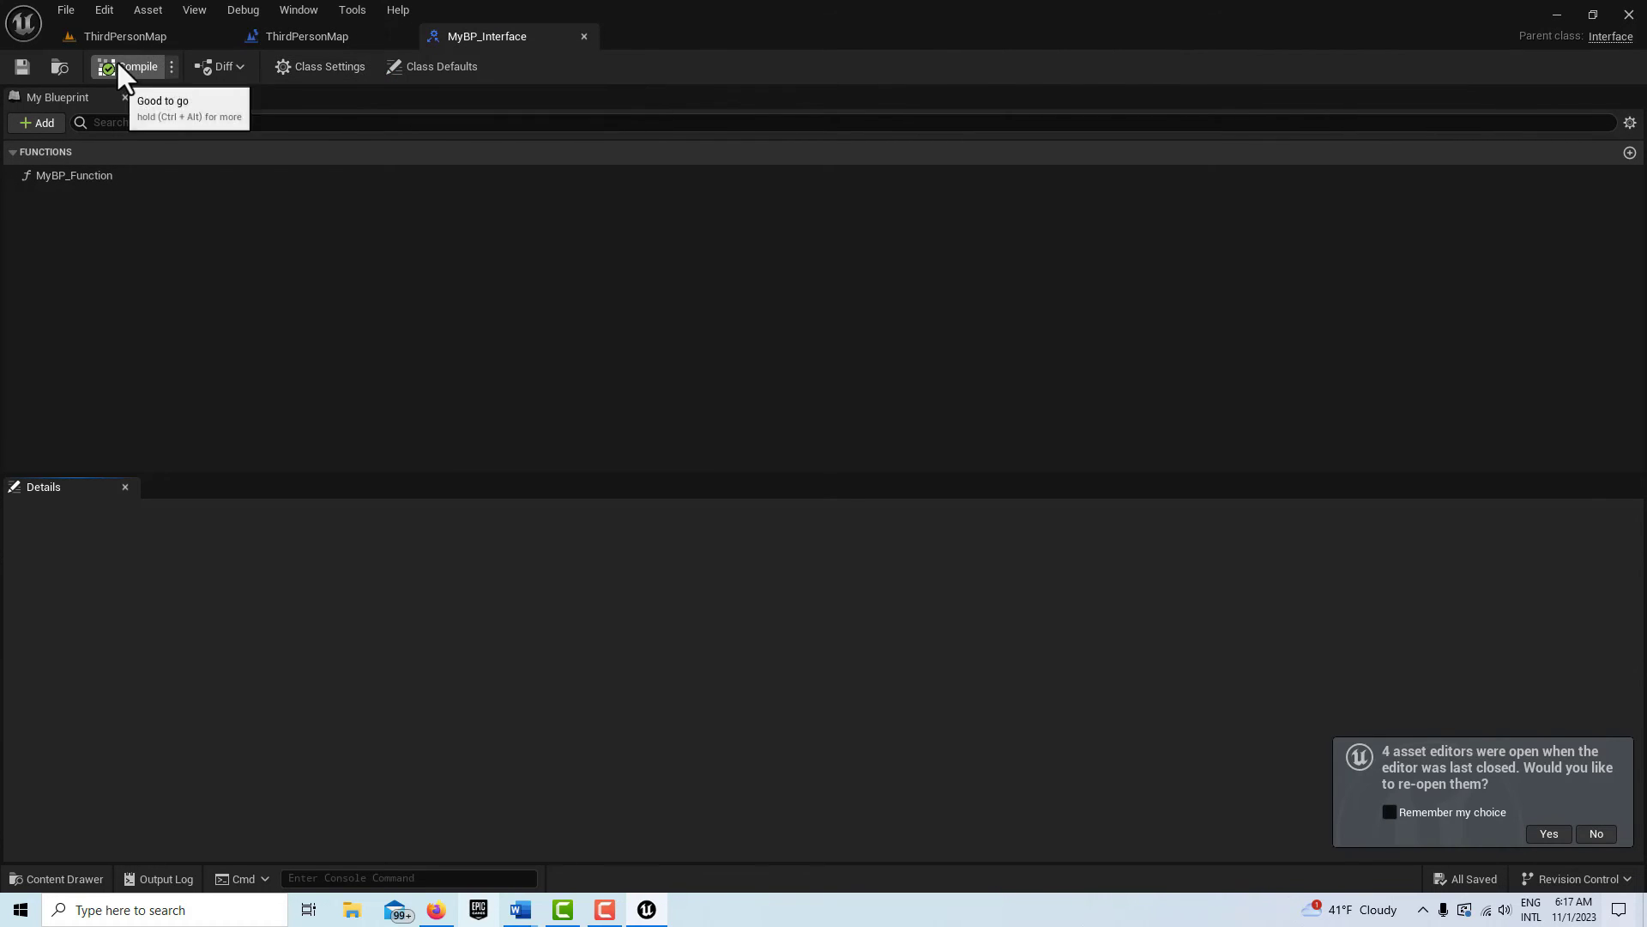
click(461, 65)
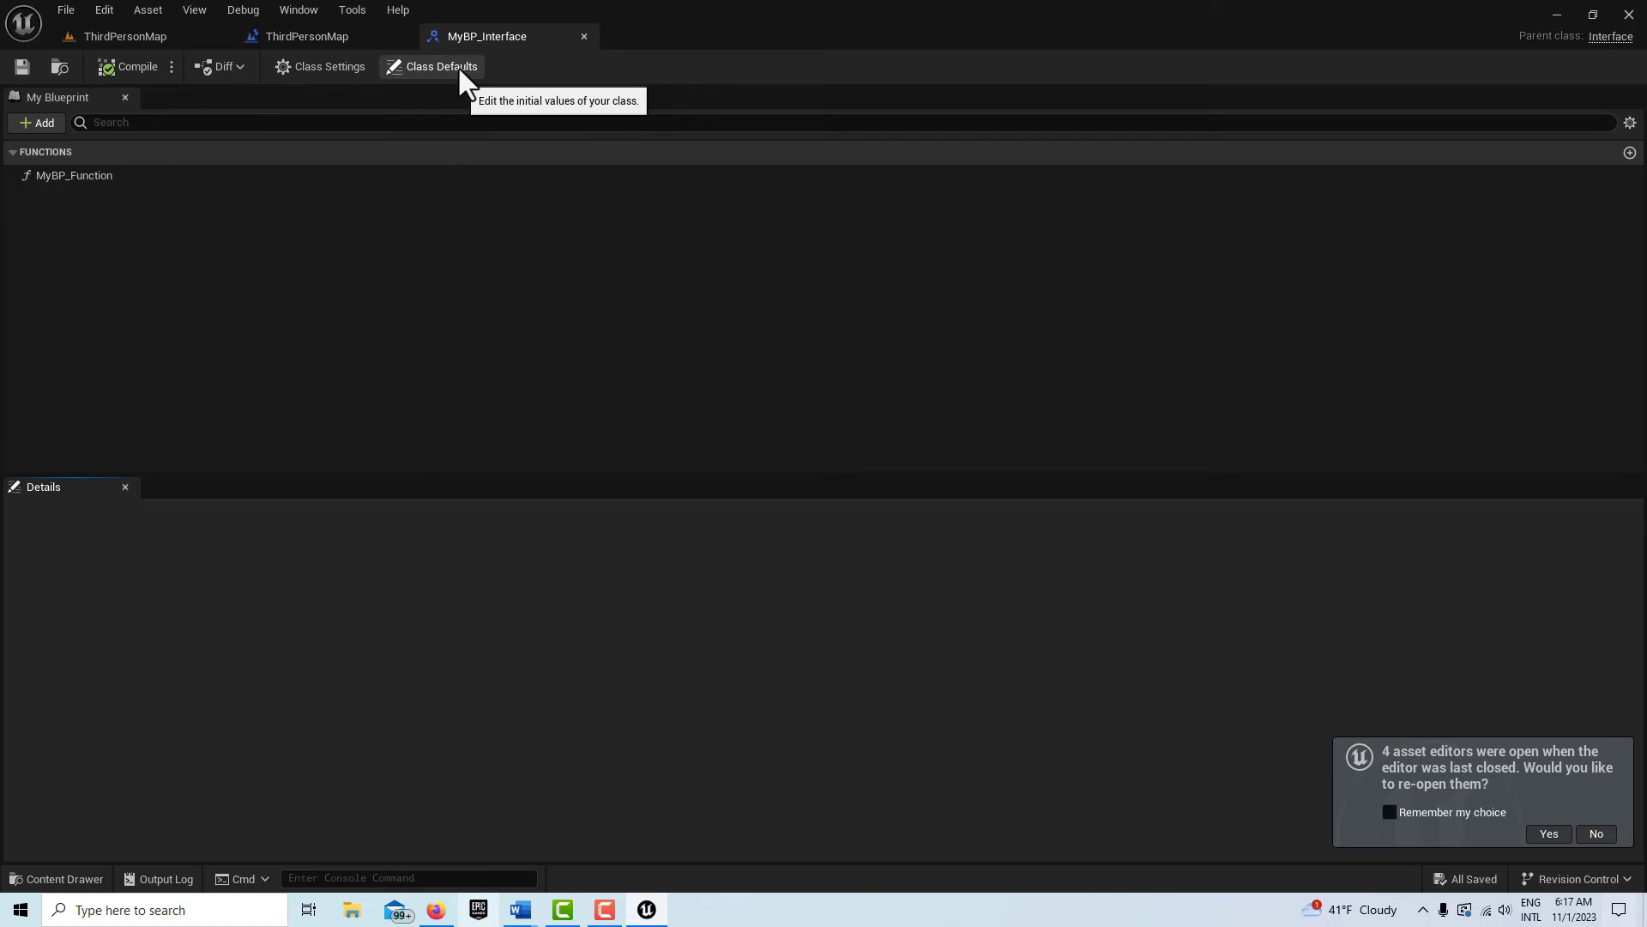
click(334, 66)
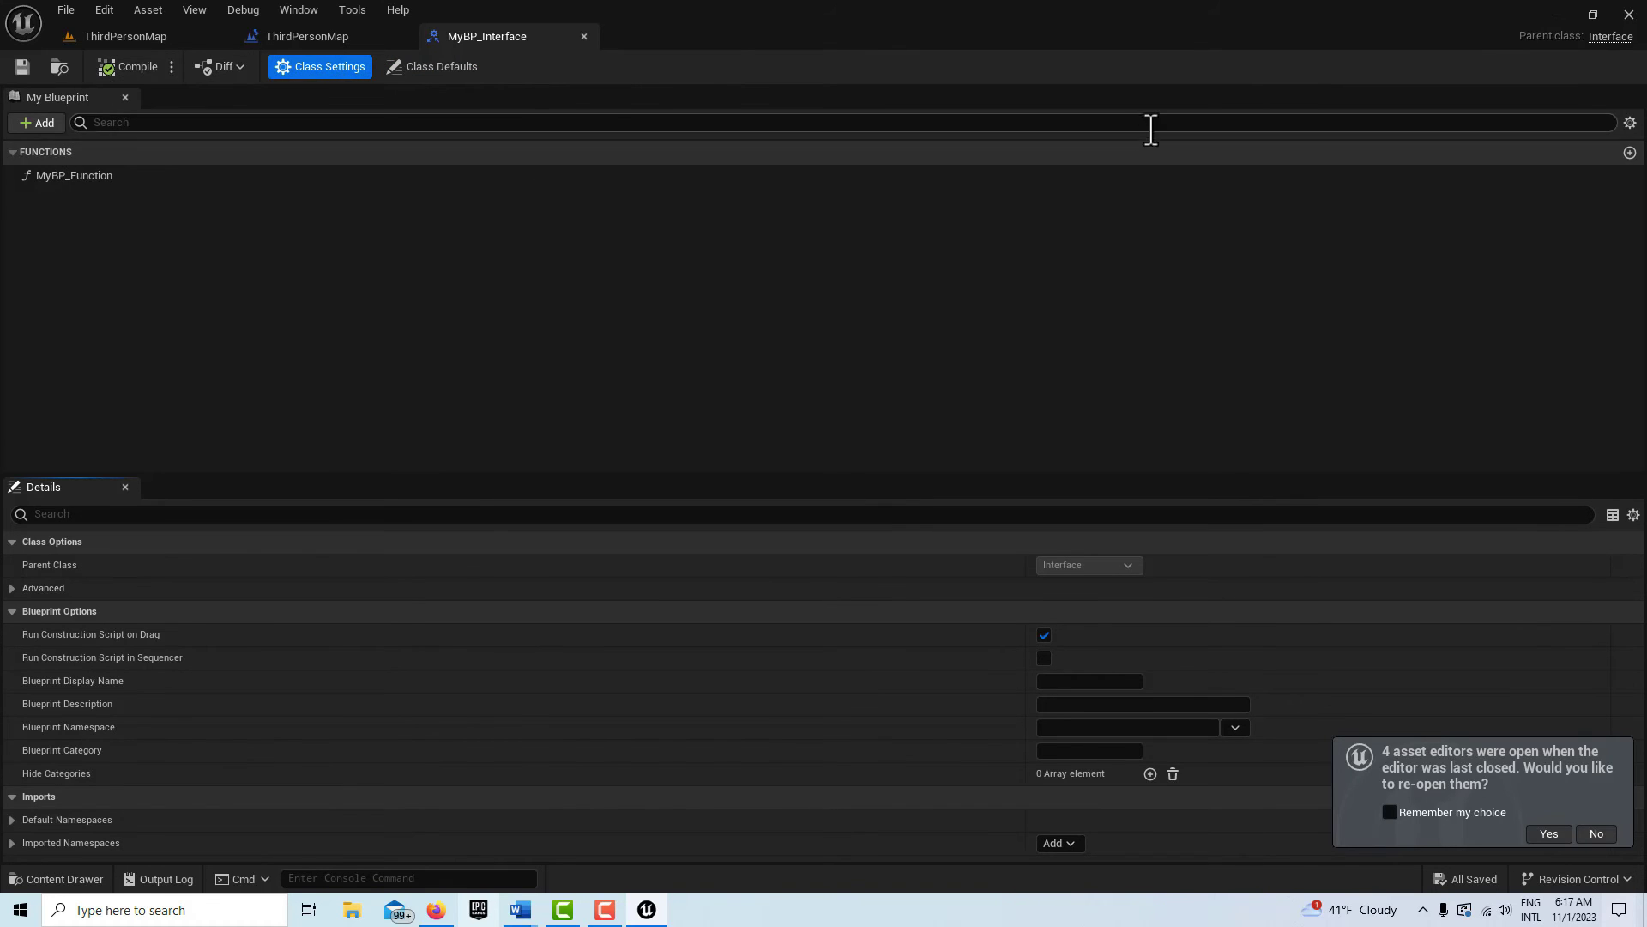
click(55, 176)
double_click(55, 177)
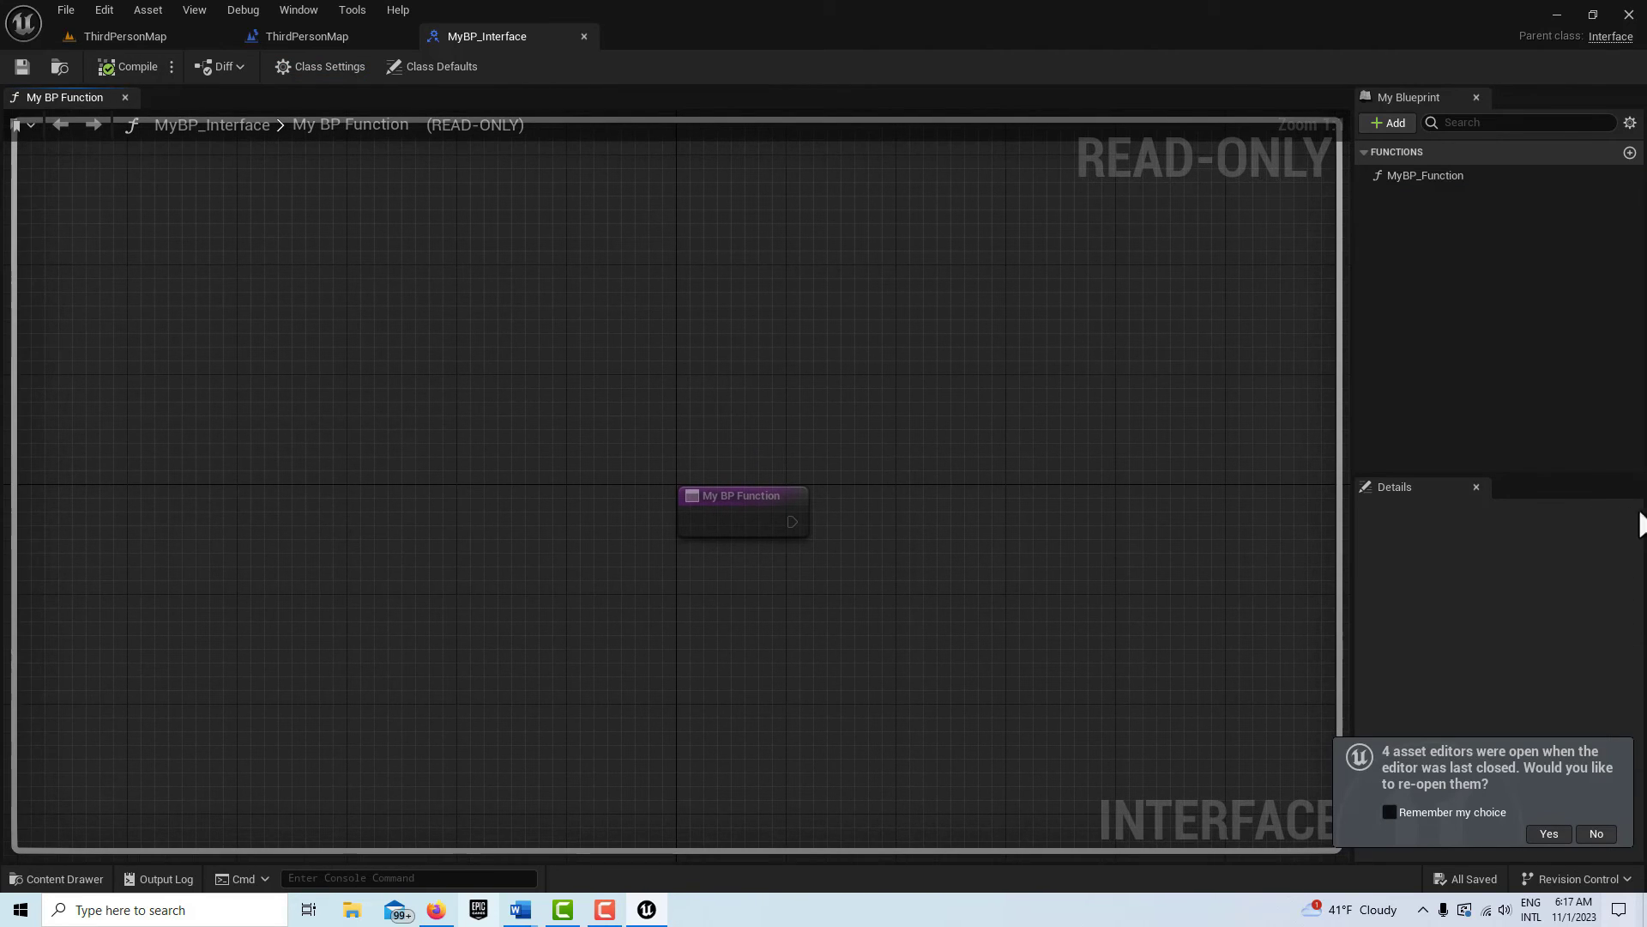
click(717, 514)
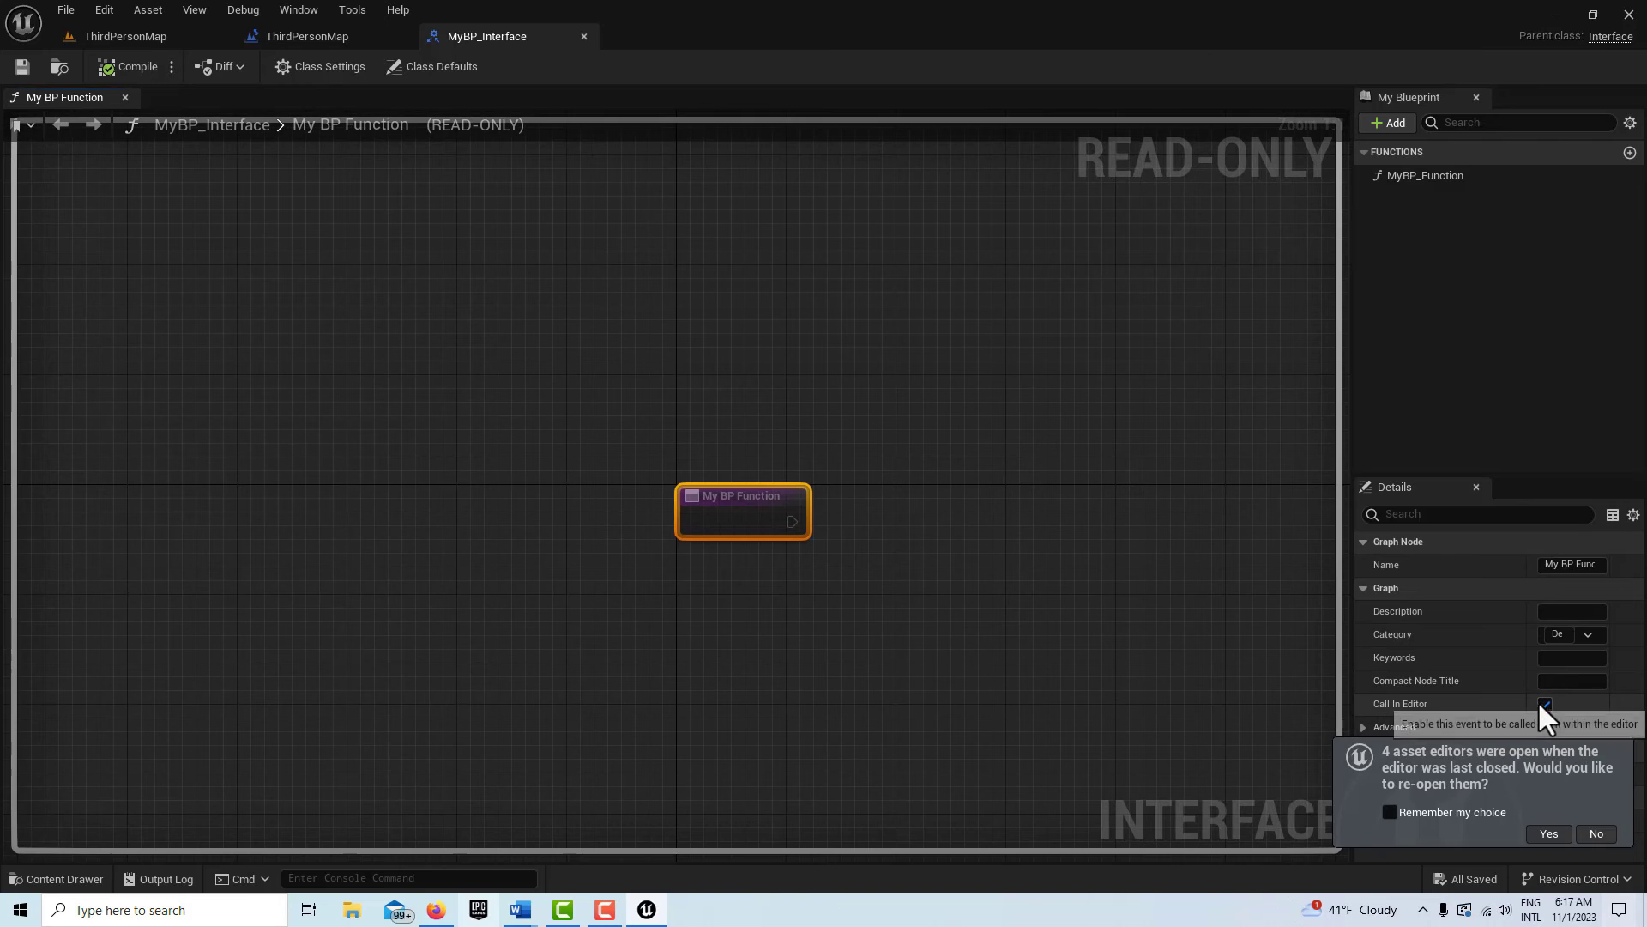
- Reopen the previously open asset editors and view the SequenceEvent graph behind the Events track key at frame 0000
click(1549, 833)
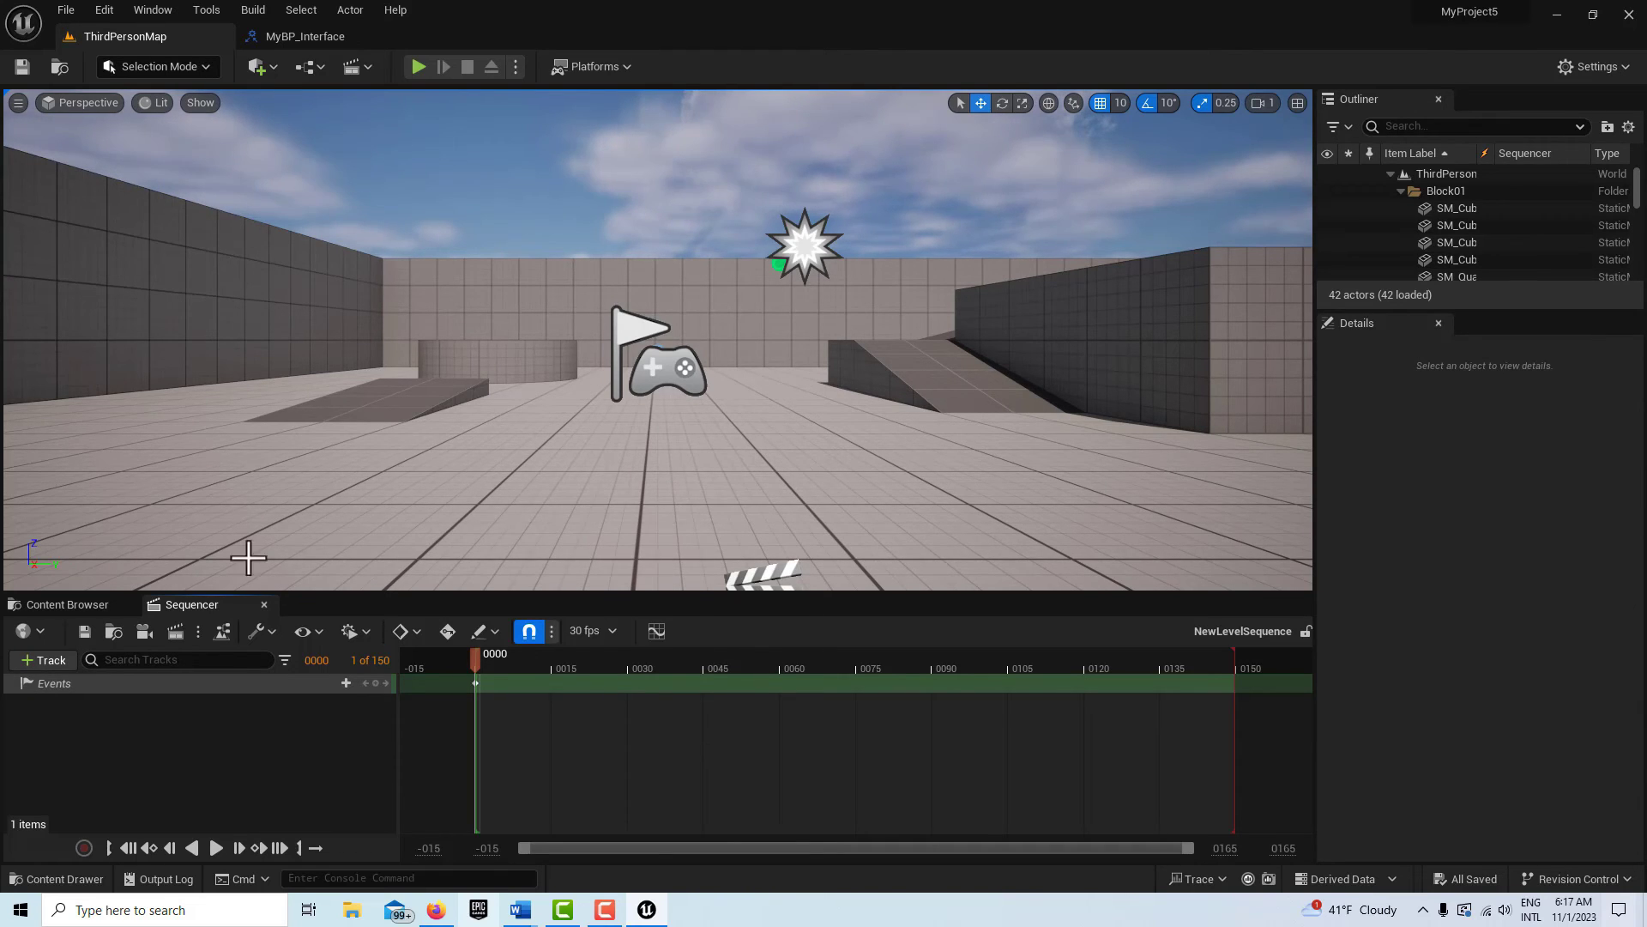
right_click(473, 683)
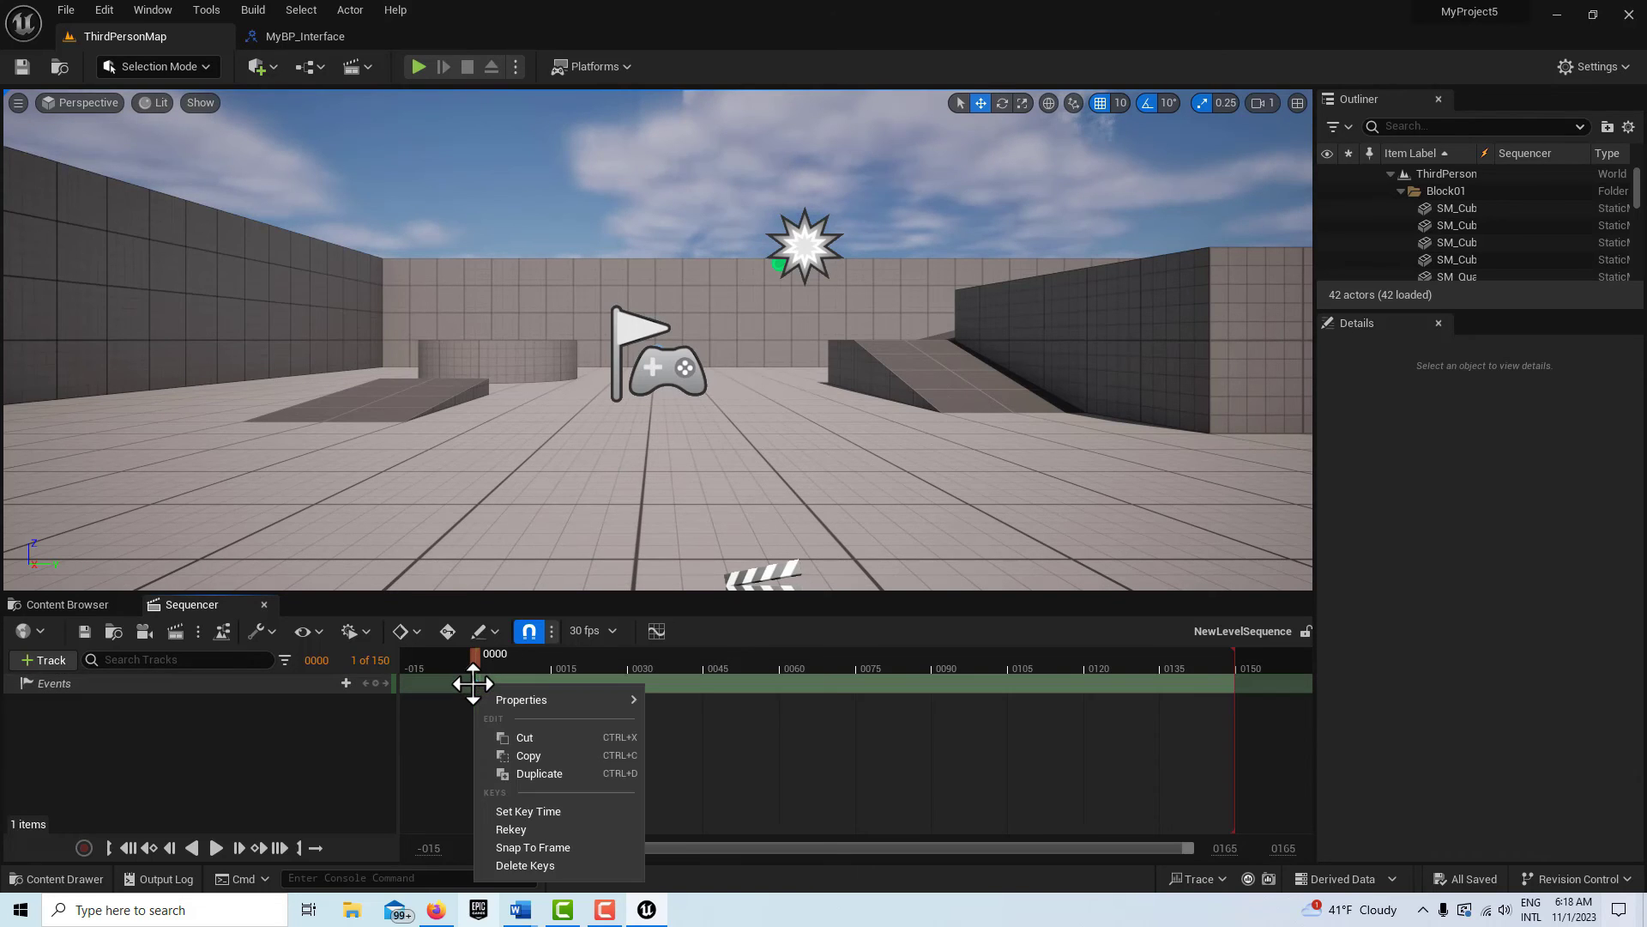
click(279, 698)
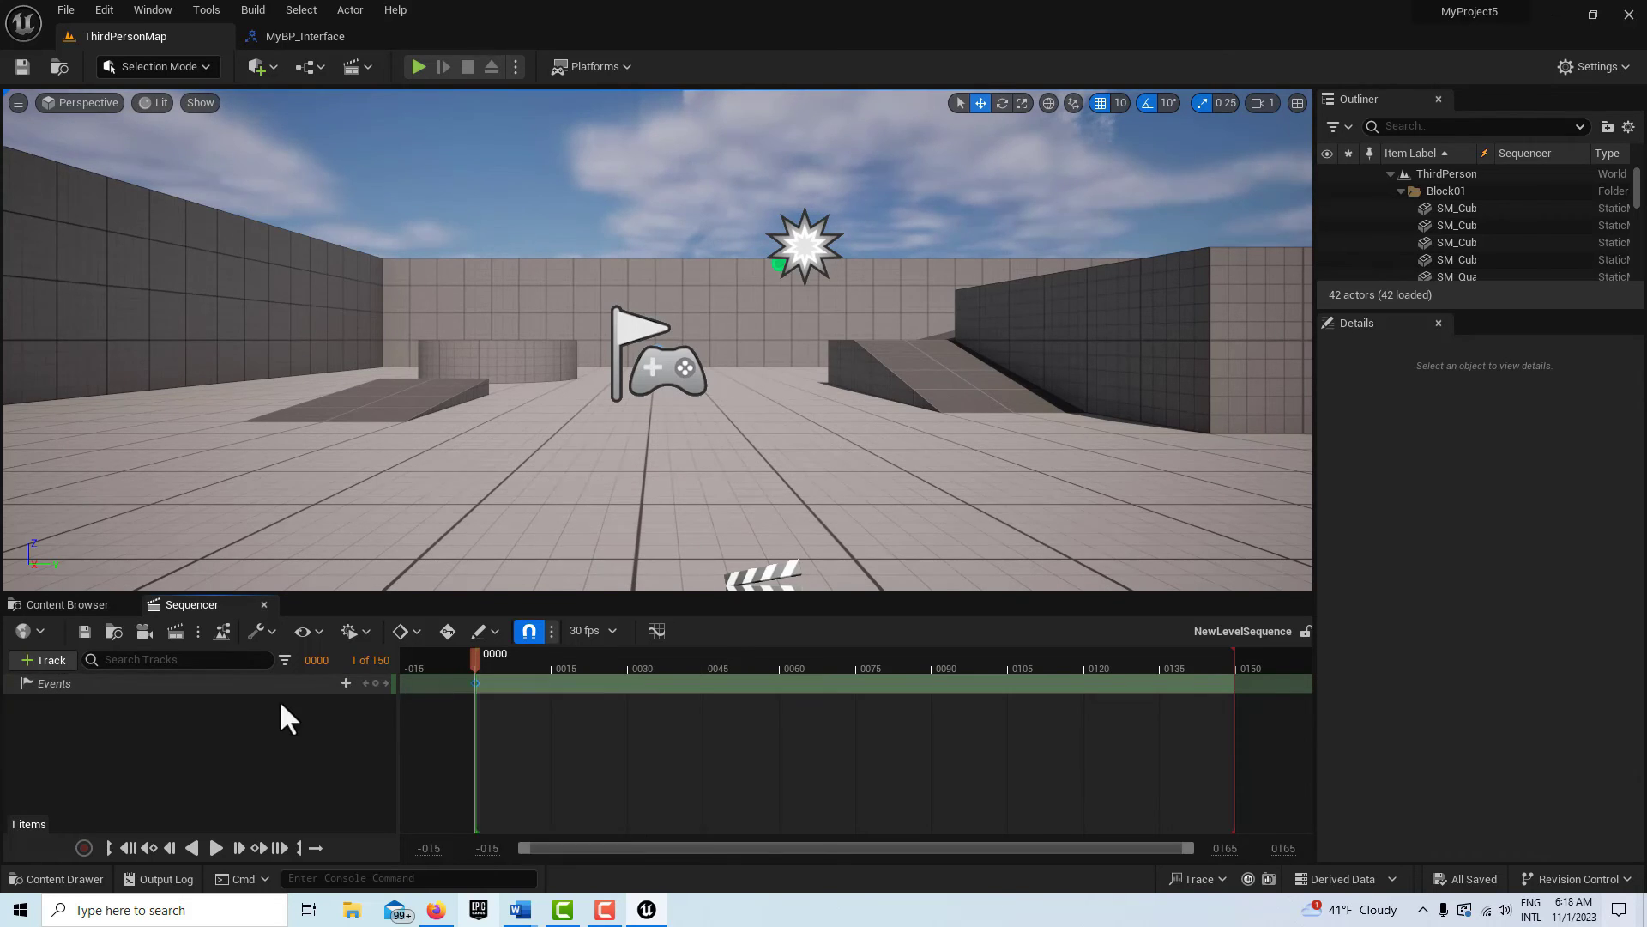
double_click(474, 687)
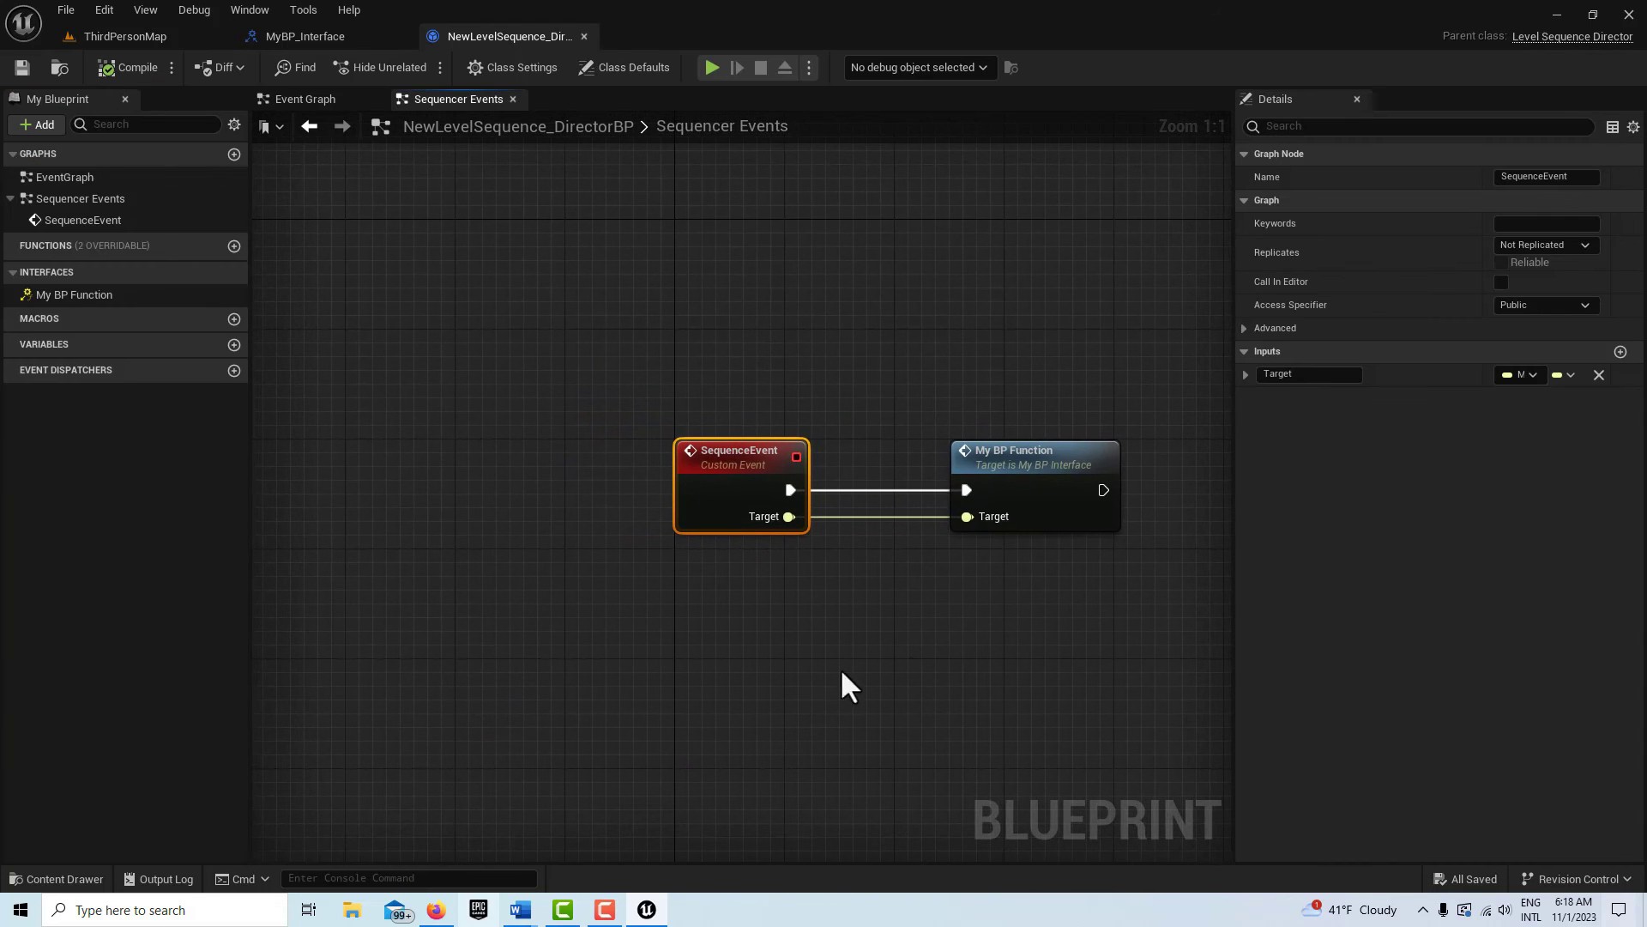
- Examine the event key's properties on ThirdPersonMap's sequence, including its Endpoint and Pass Bound Object To settings
click(94, 34)
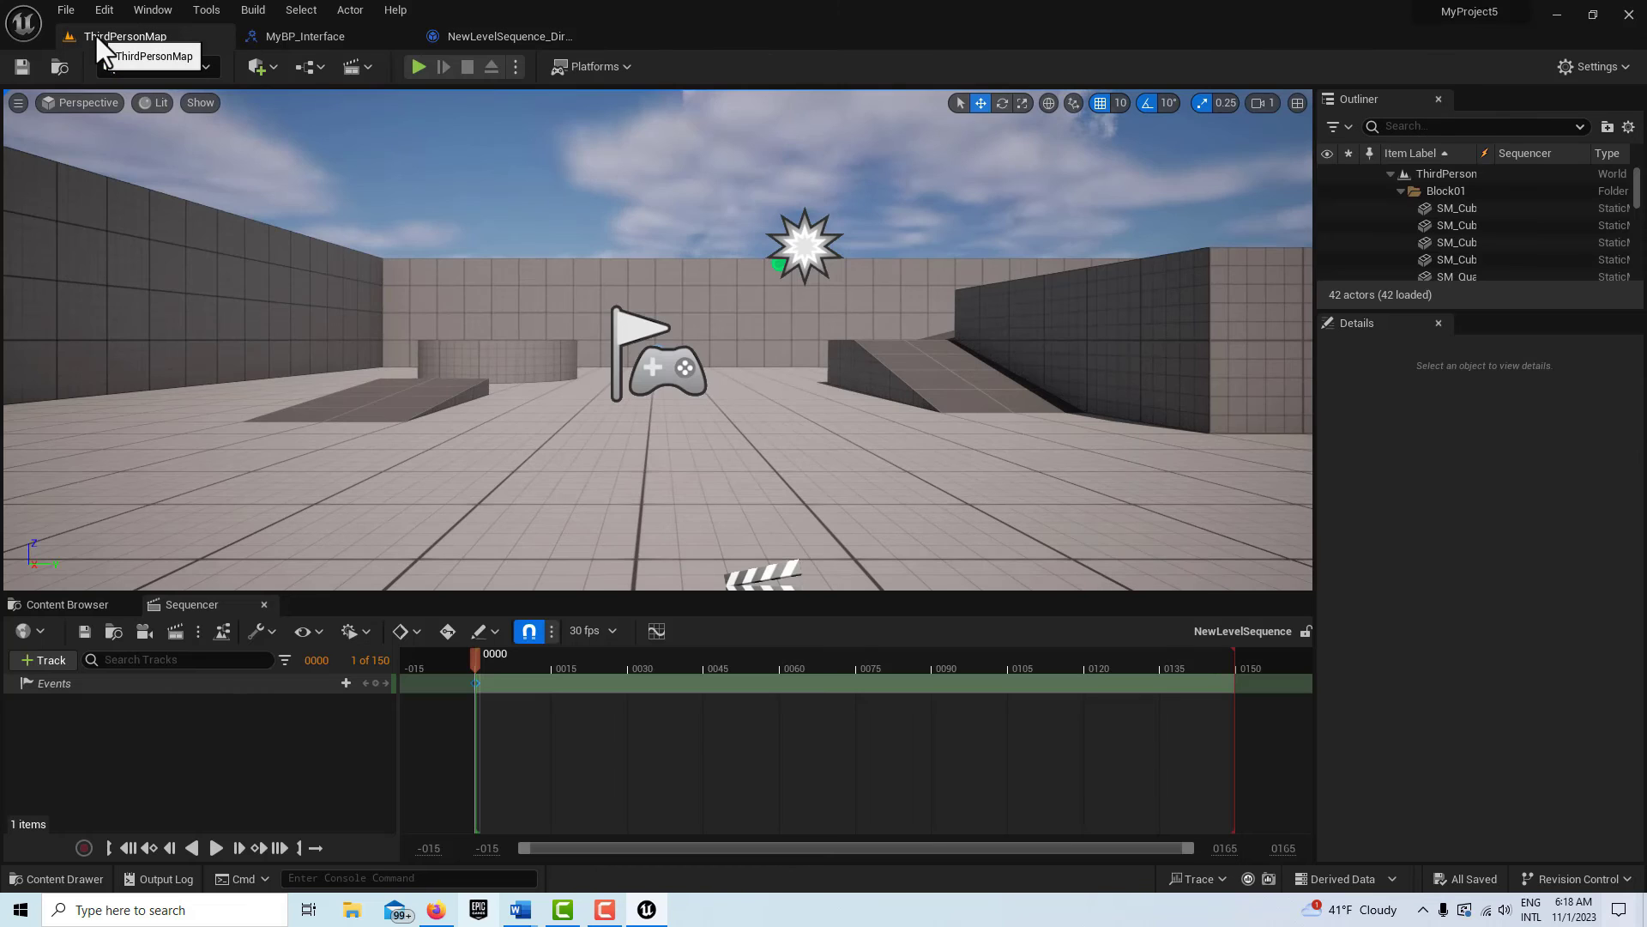
right_click(477, 684)
mouse_move(537, 699)
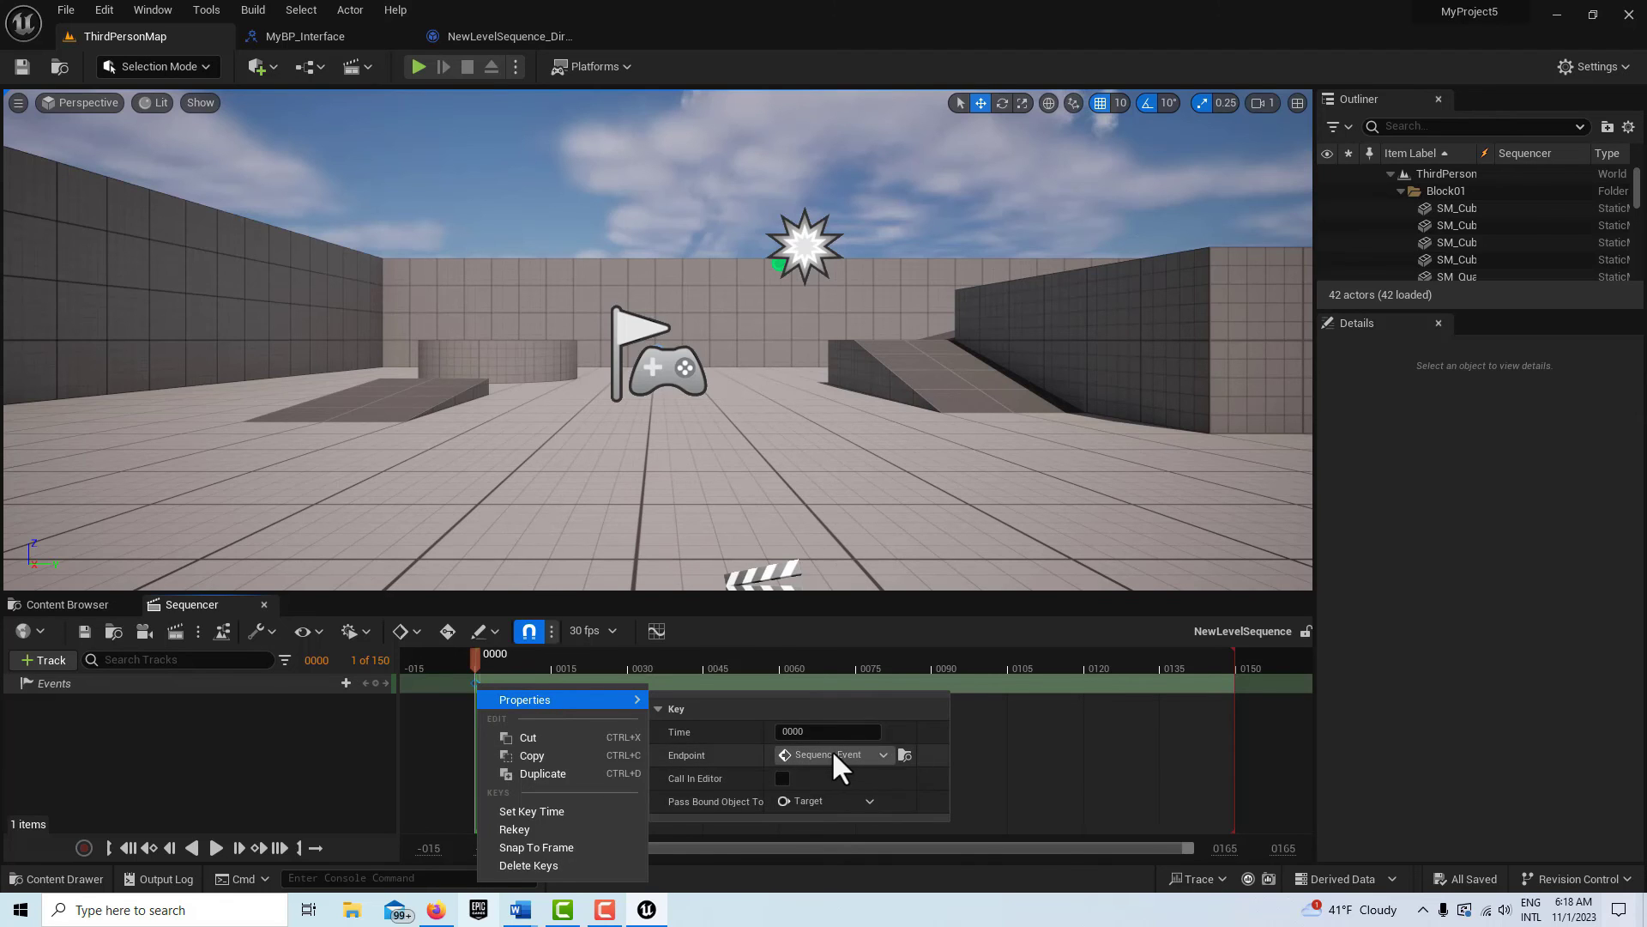
click(377, 226)
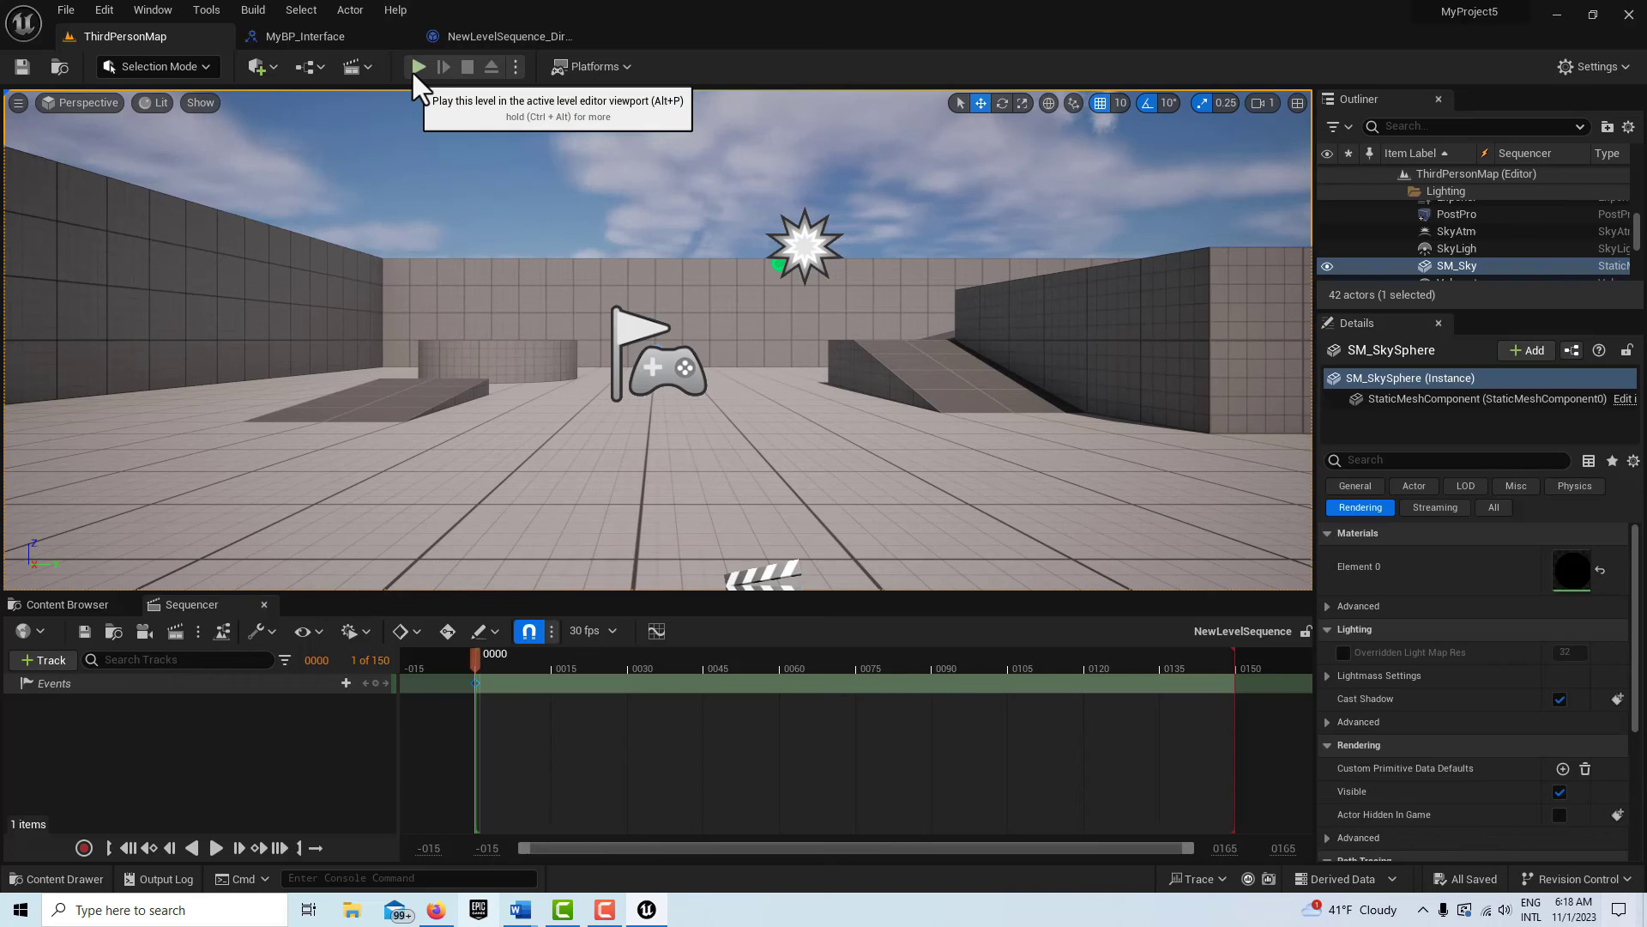
- Play the level in the viewport to test the sequence event, and bring up the MyBP_Interface editor
click(416, 69)
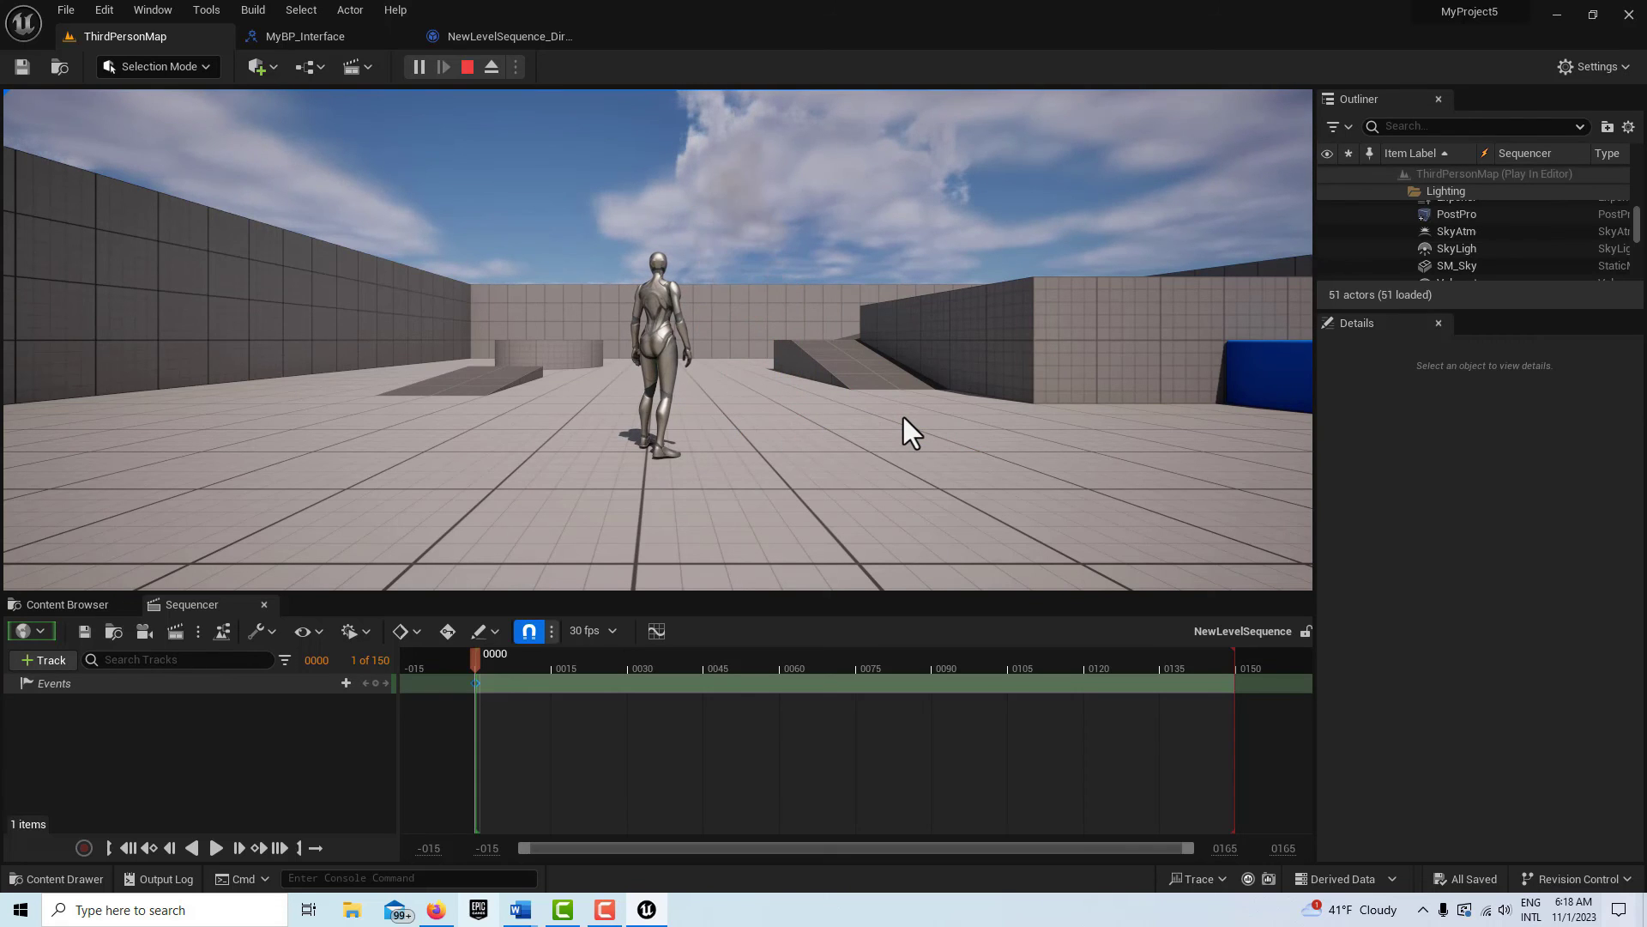
click(296, 39)
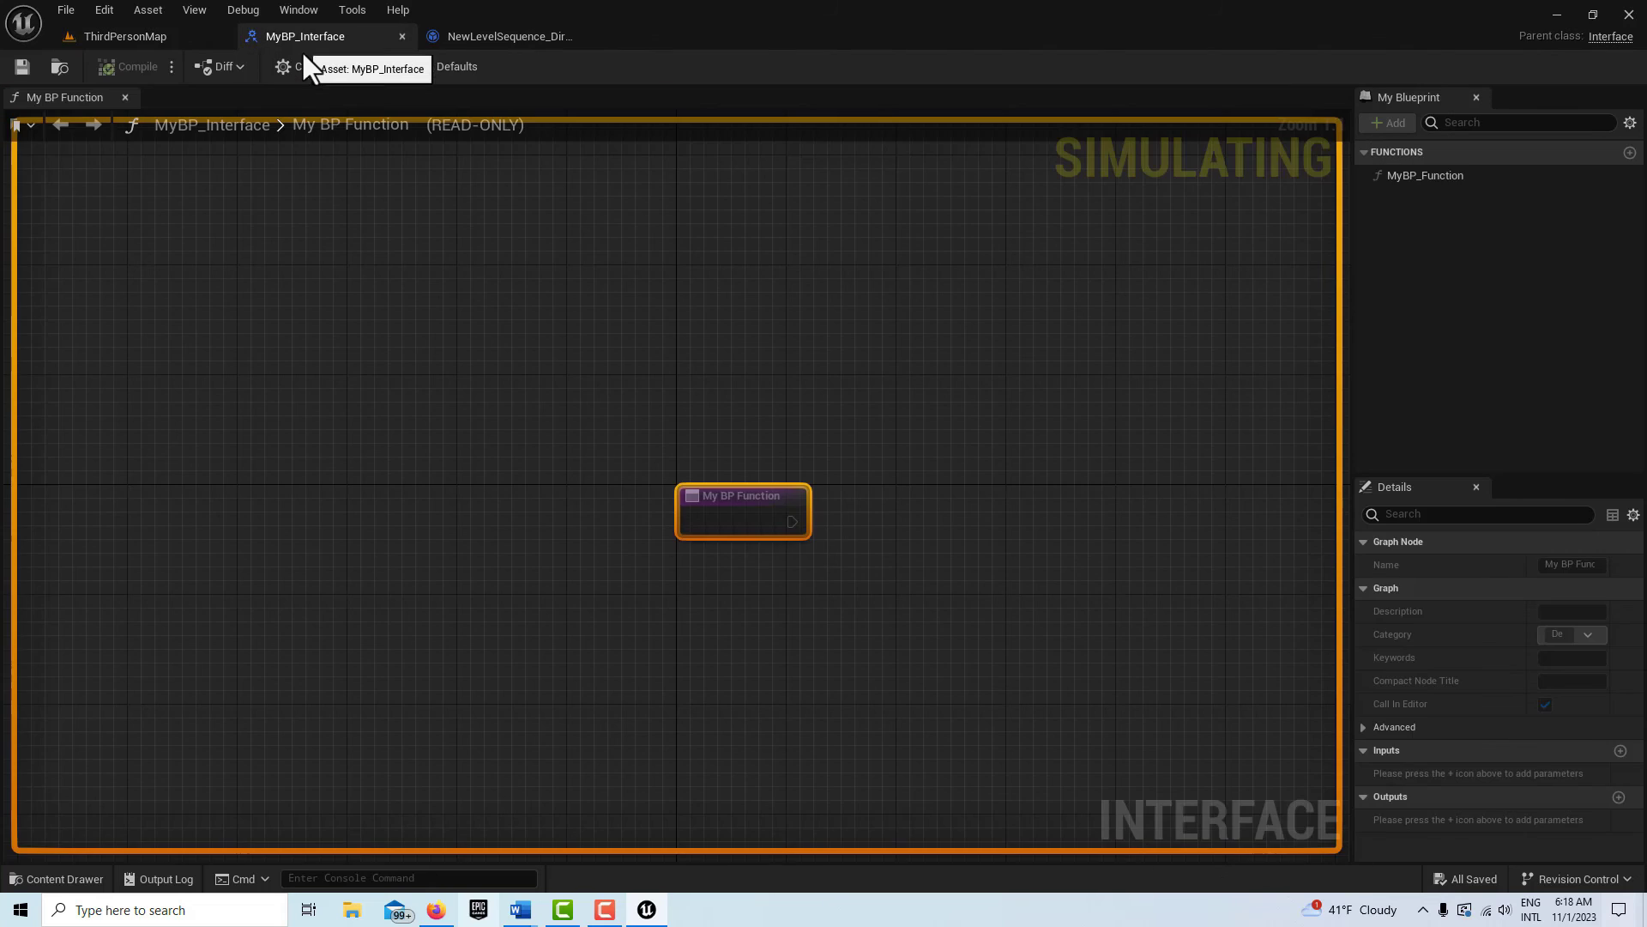
- Examine the SequenceEvent call to My BP Function in the sequence's director Blueprint, and return to ThirdPersonMap
click(103, 35)
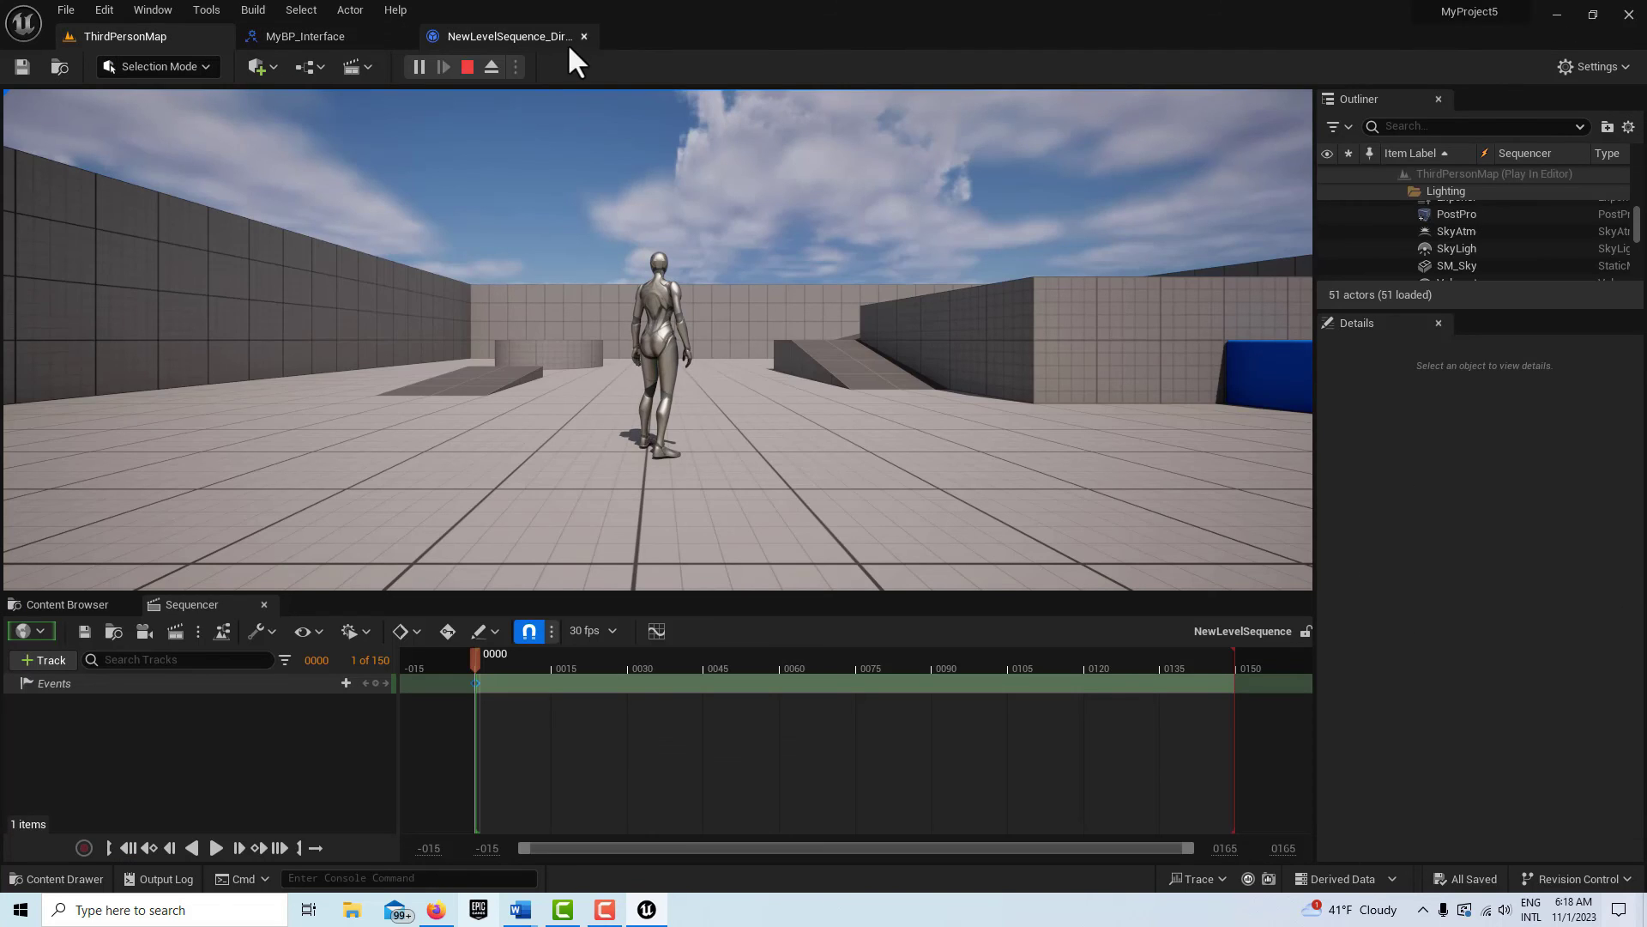
click(475, 38)
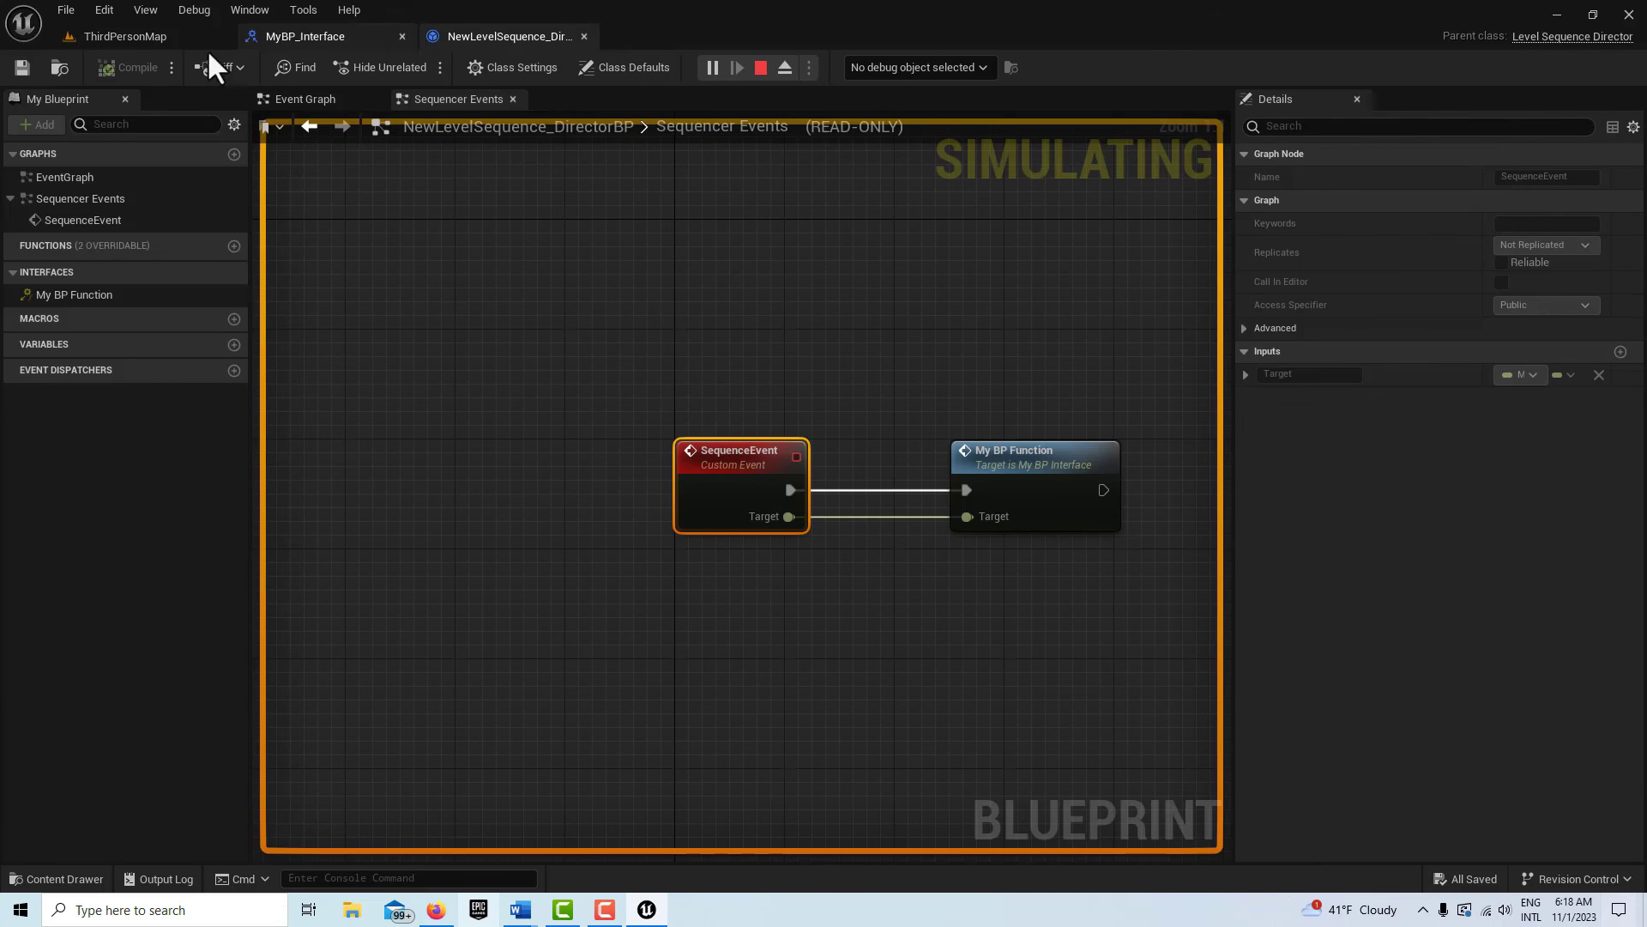
click(119, 40)
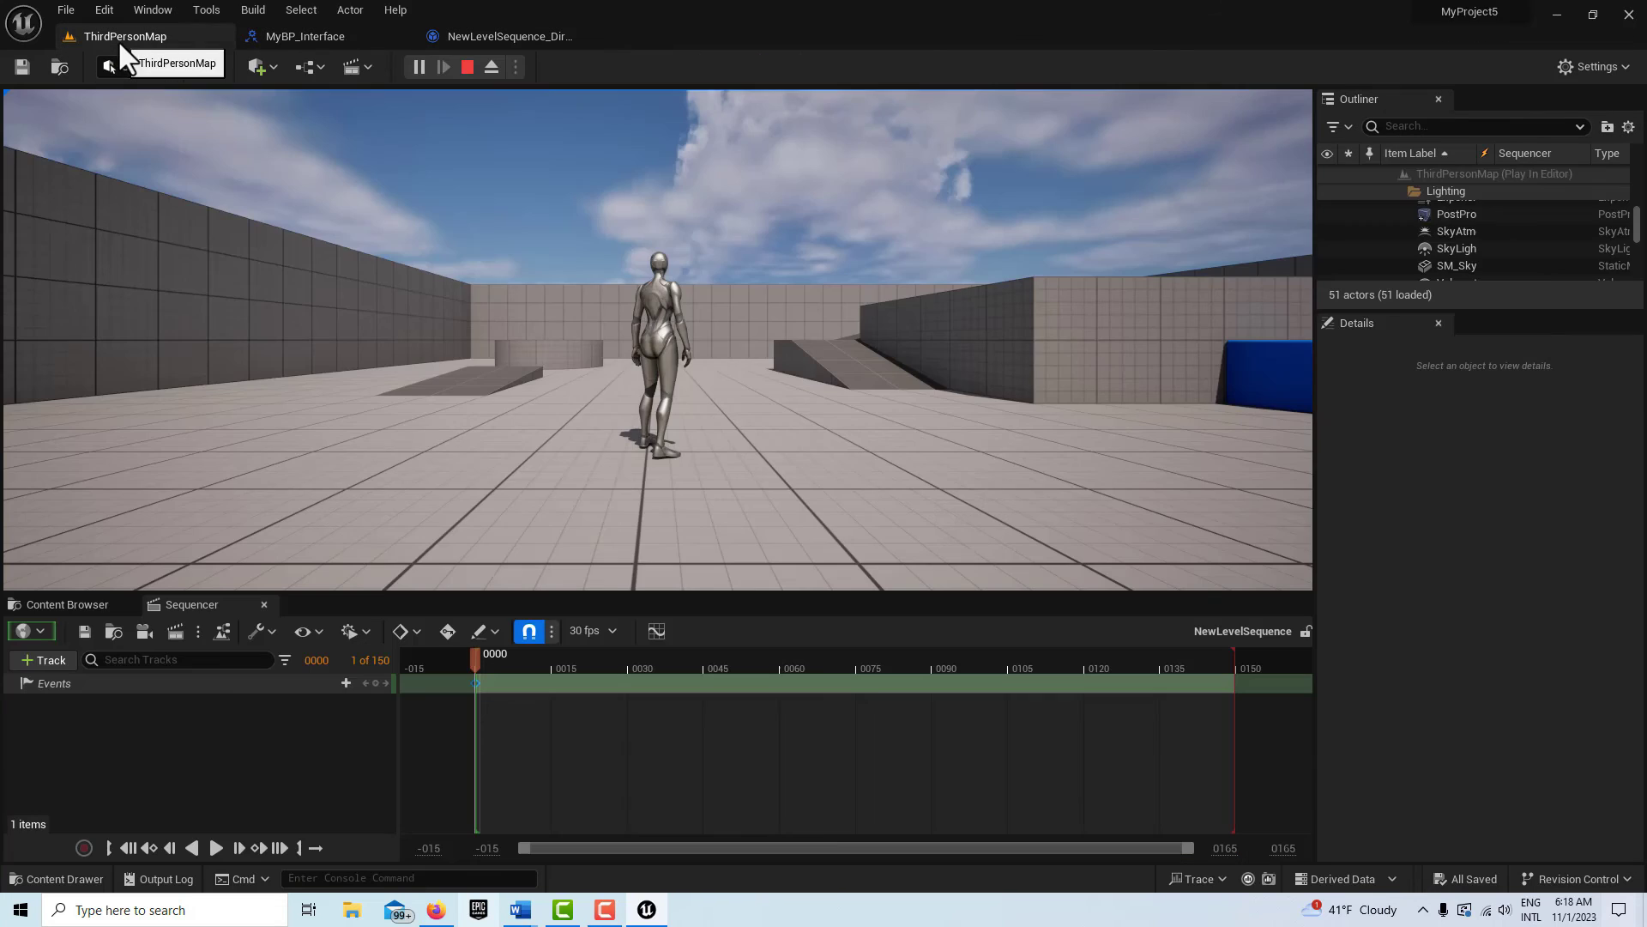
- Open ThirdPersonMap's Level Blueprint and stop the running play session
click(314, 66)
click(421, 189)
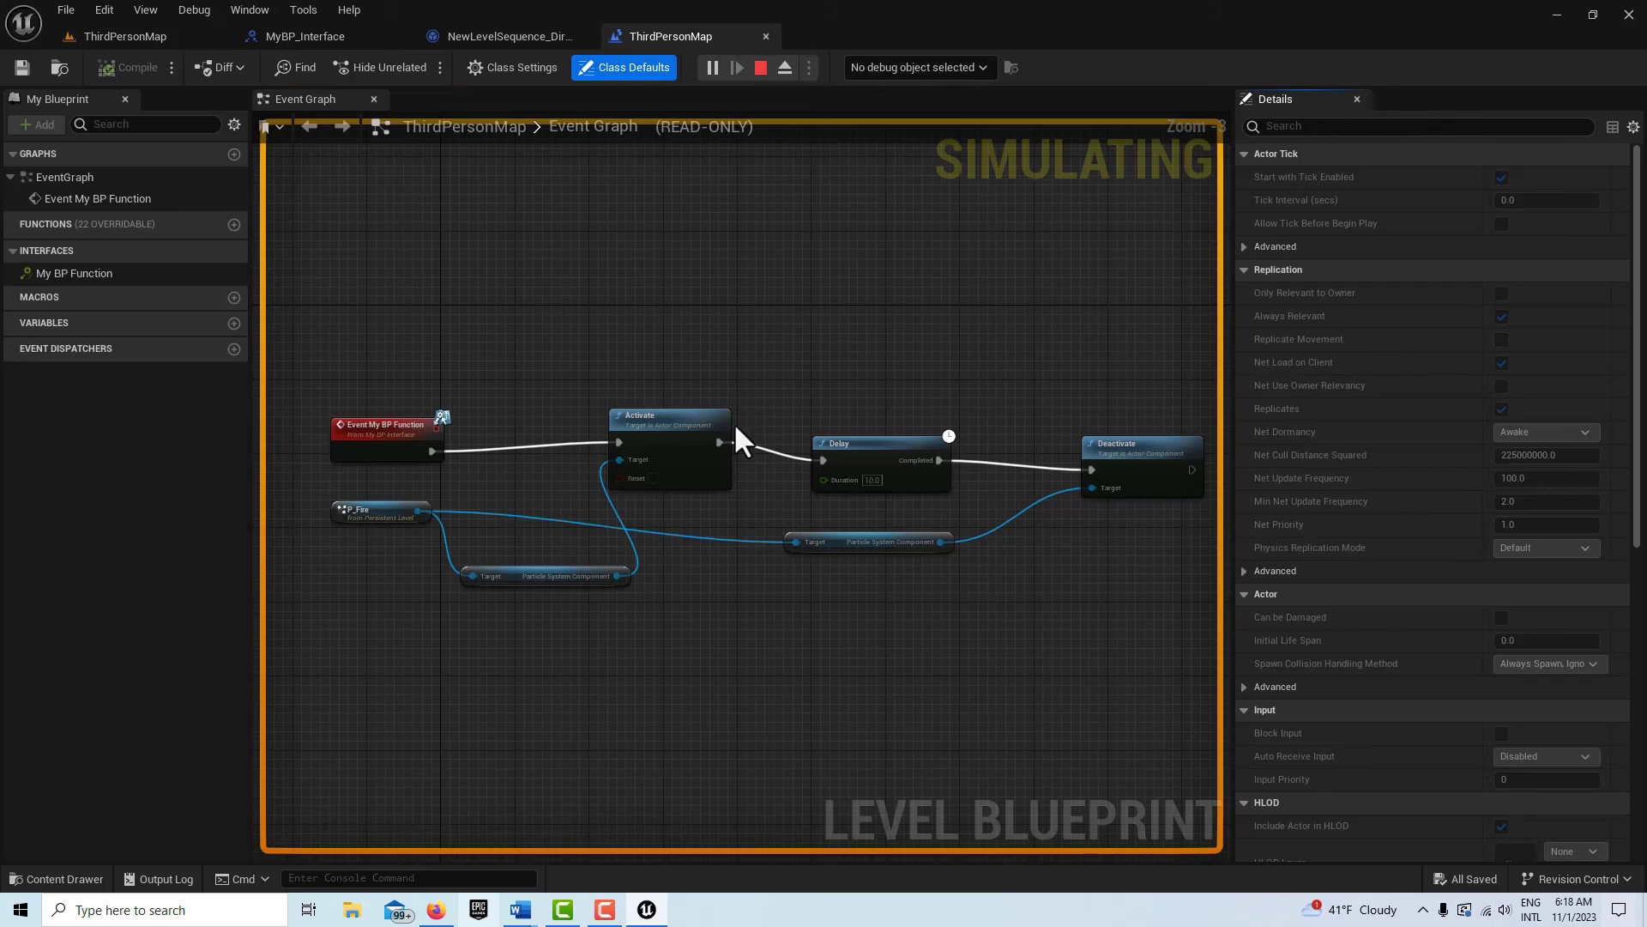
click(759, 68)
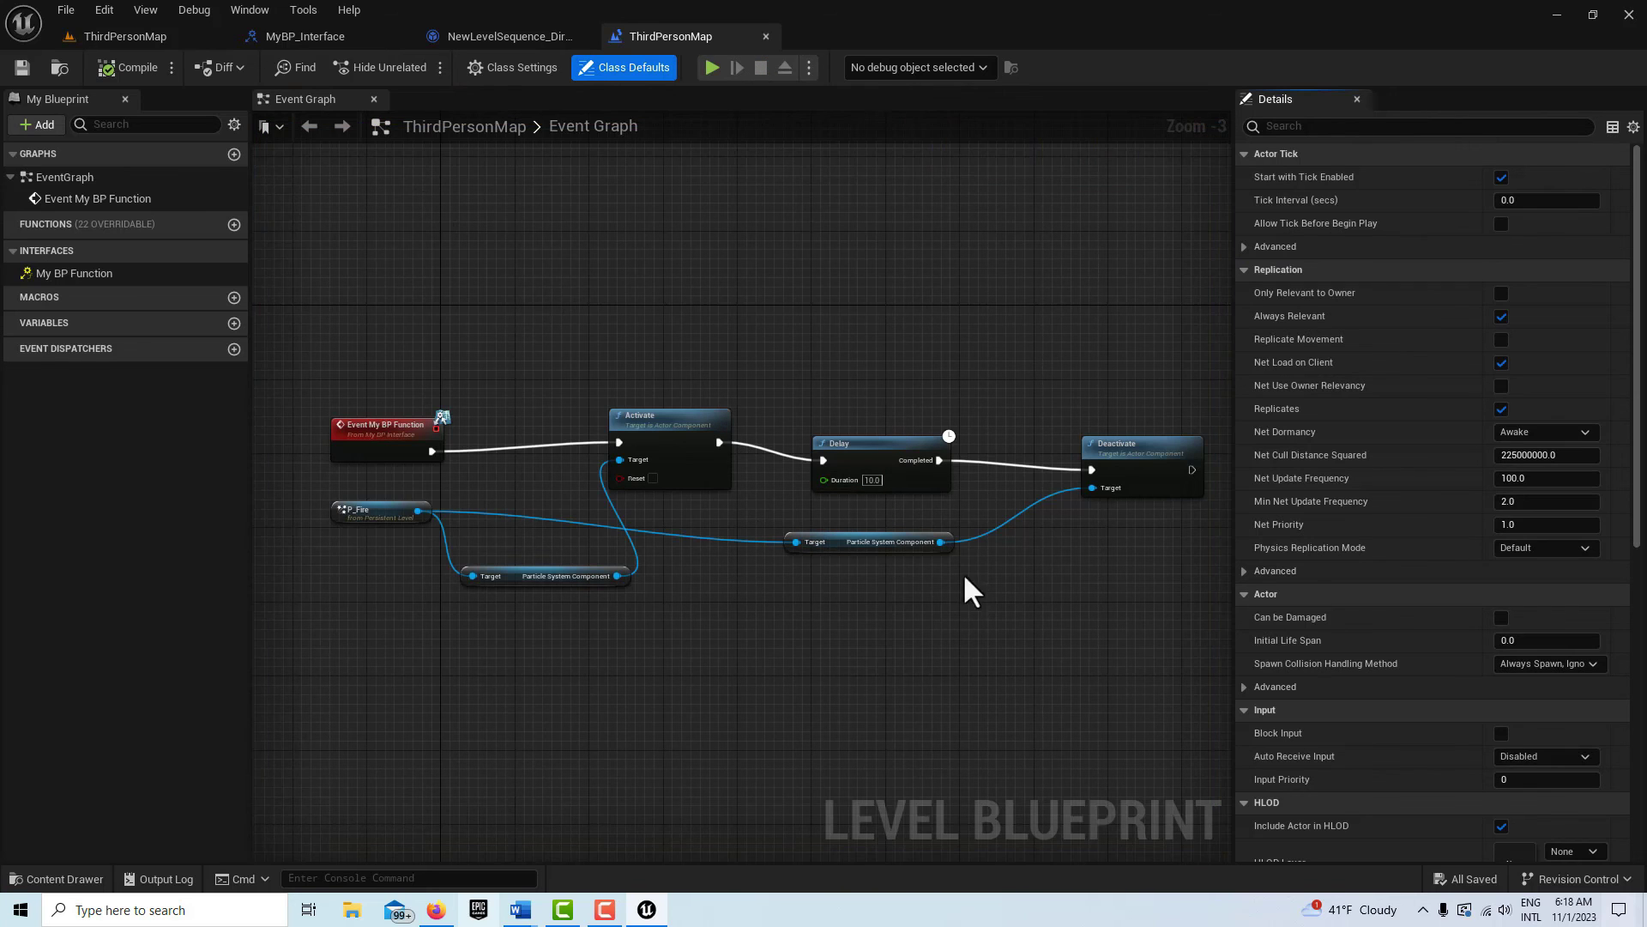
- Set the Delay node's Duration to 5.0 in the Level Blueprint and compile it
scroll(938, 491, up, 3)
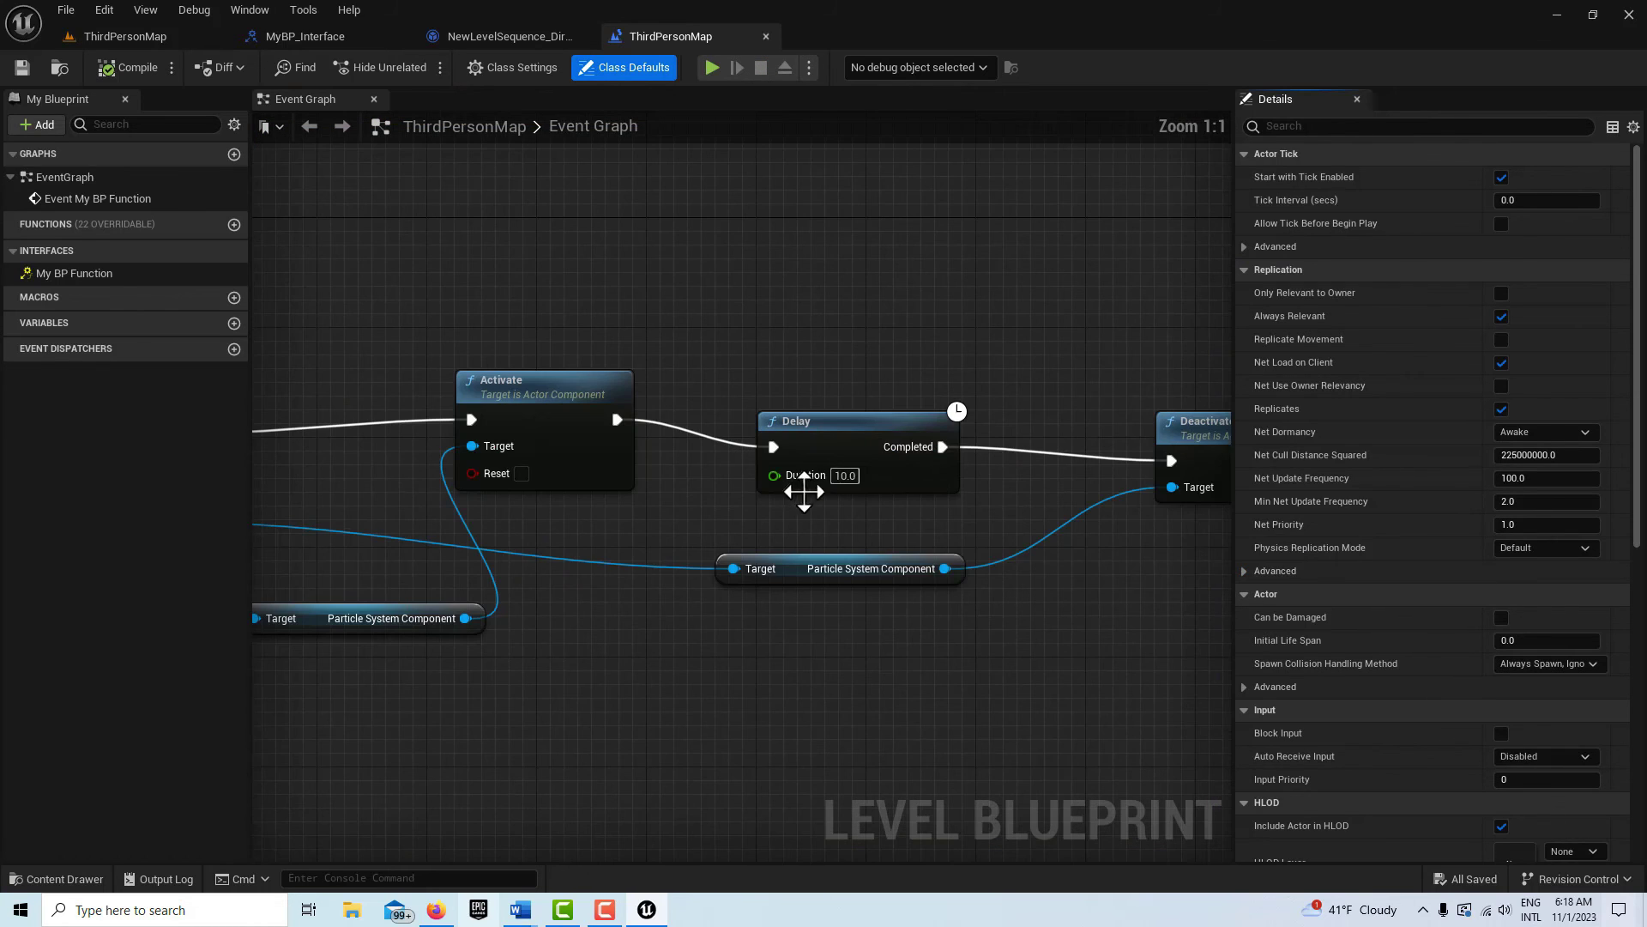
click(852, 476)
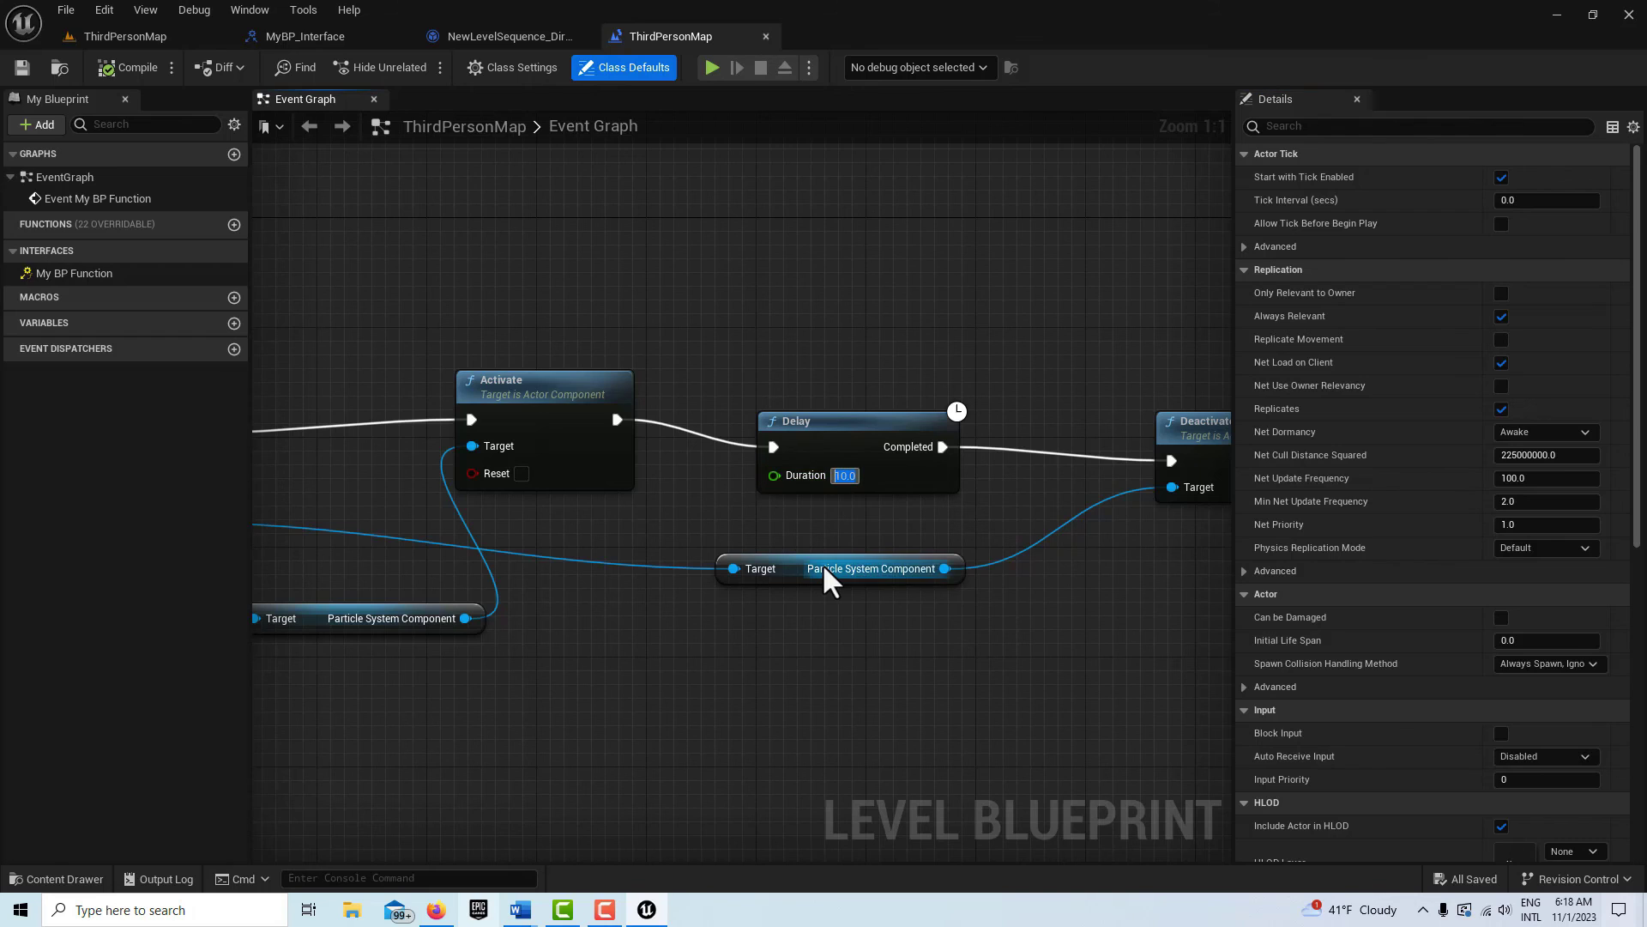
text(20)
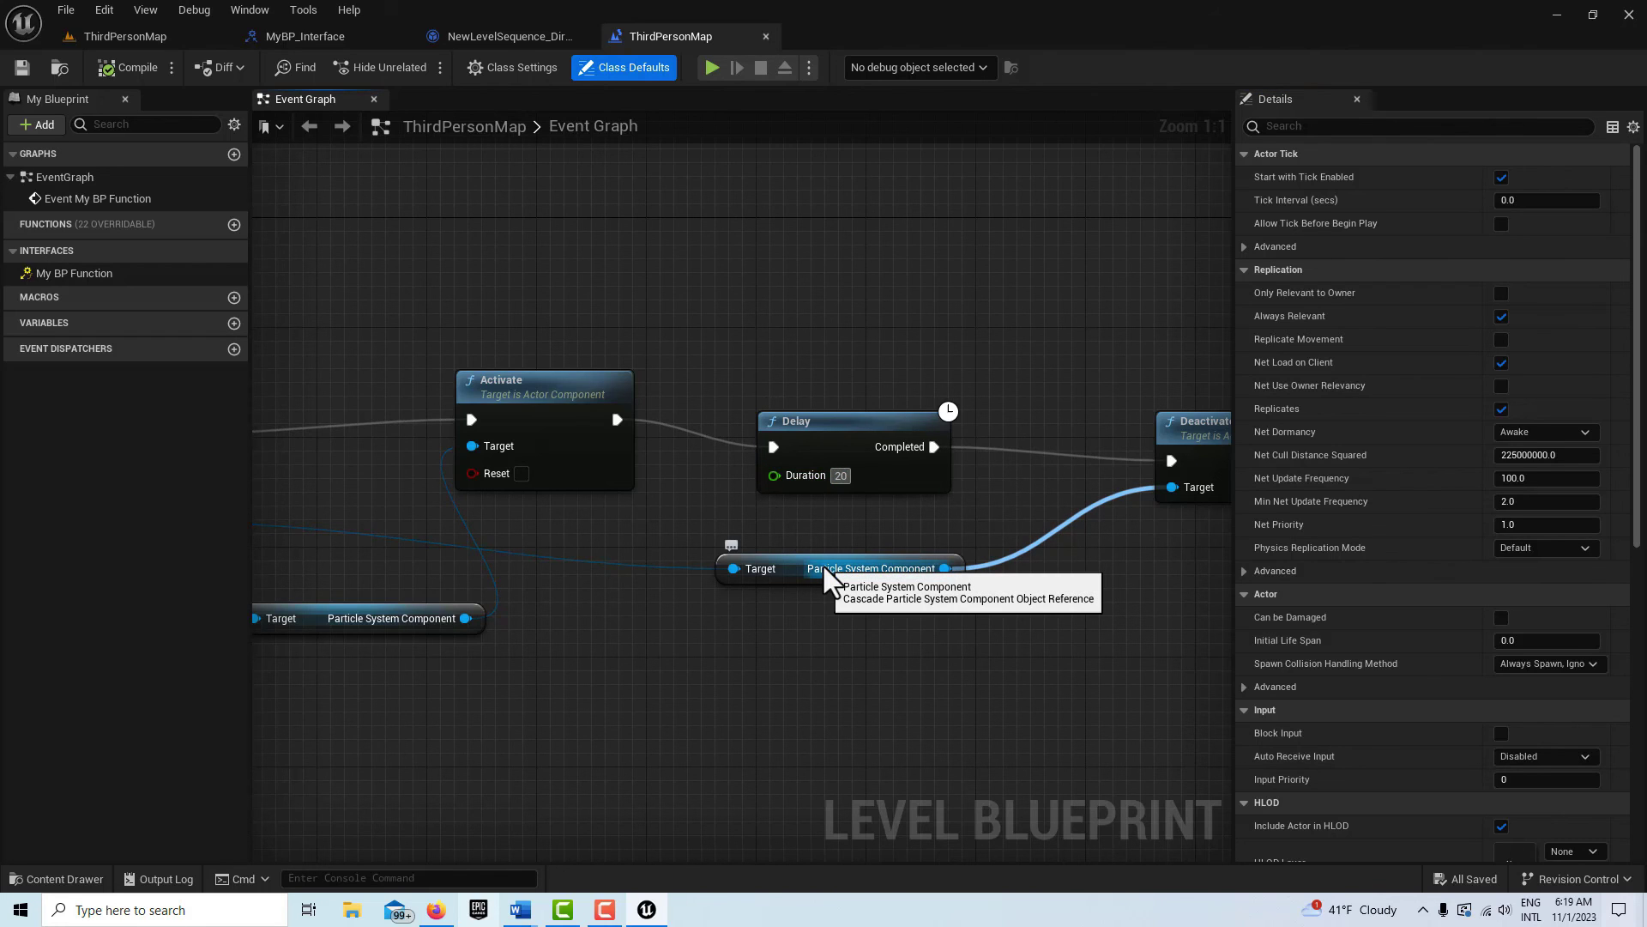
key(BackSpace)
key(BackSpace)
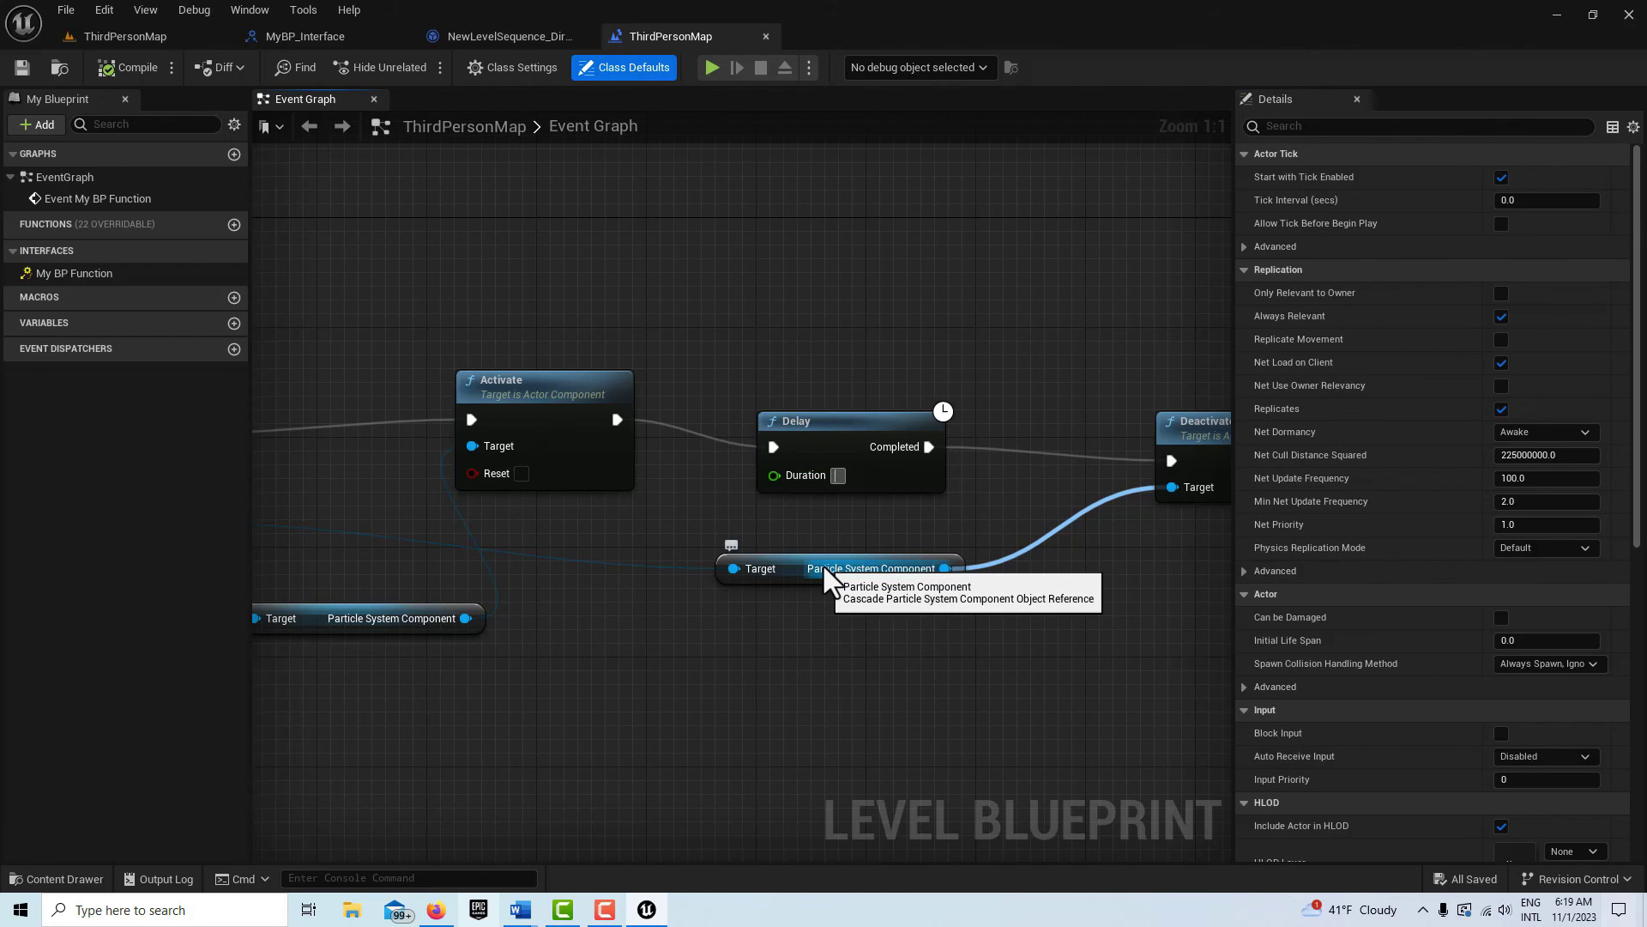
text(5)
key(Return)
click(129, 67)
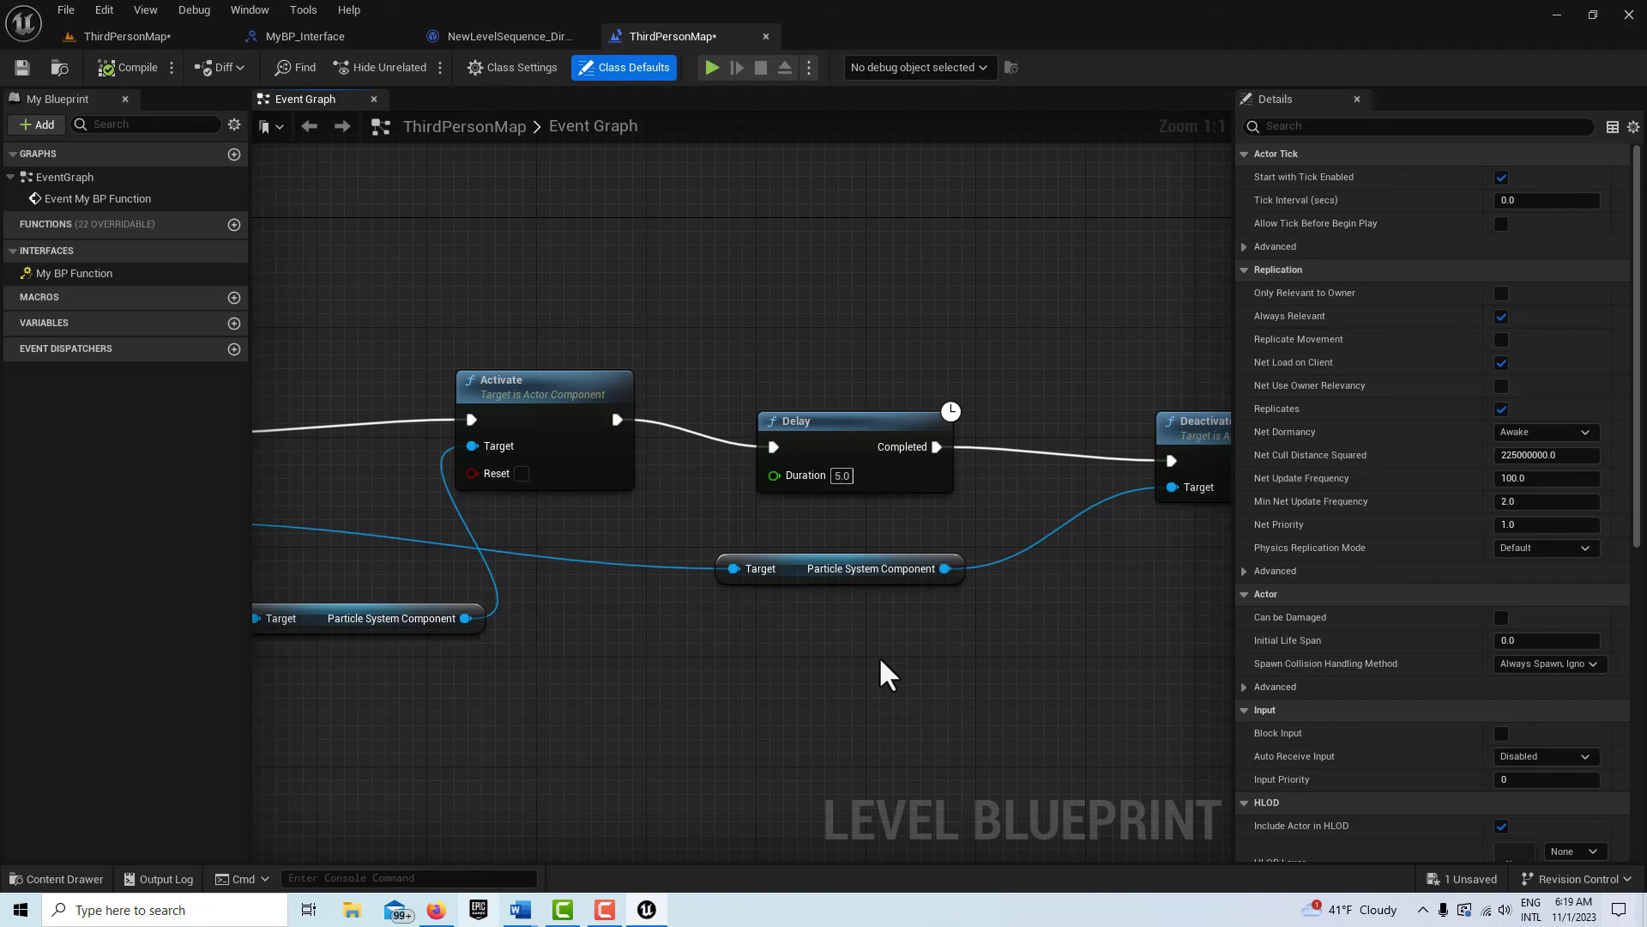
- Add a Print String node reading "It works!" after the Deactivate node, then compile and save the Level Blueprint
scroll(886, 673, down, 1)
right_drag(996, 682, 515, 588)
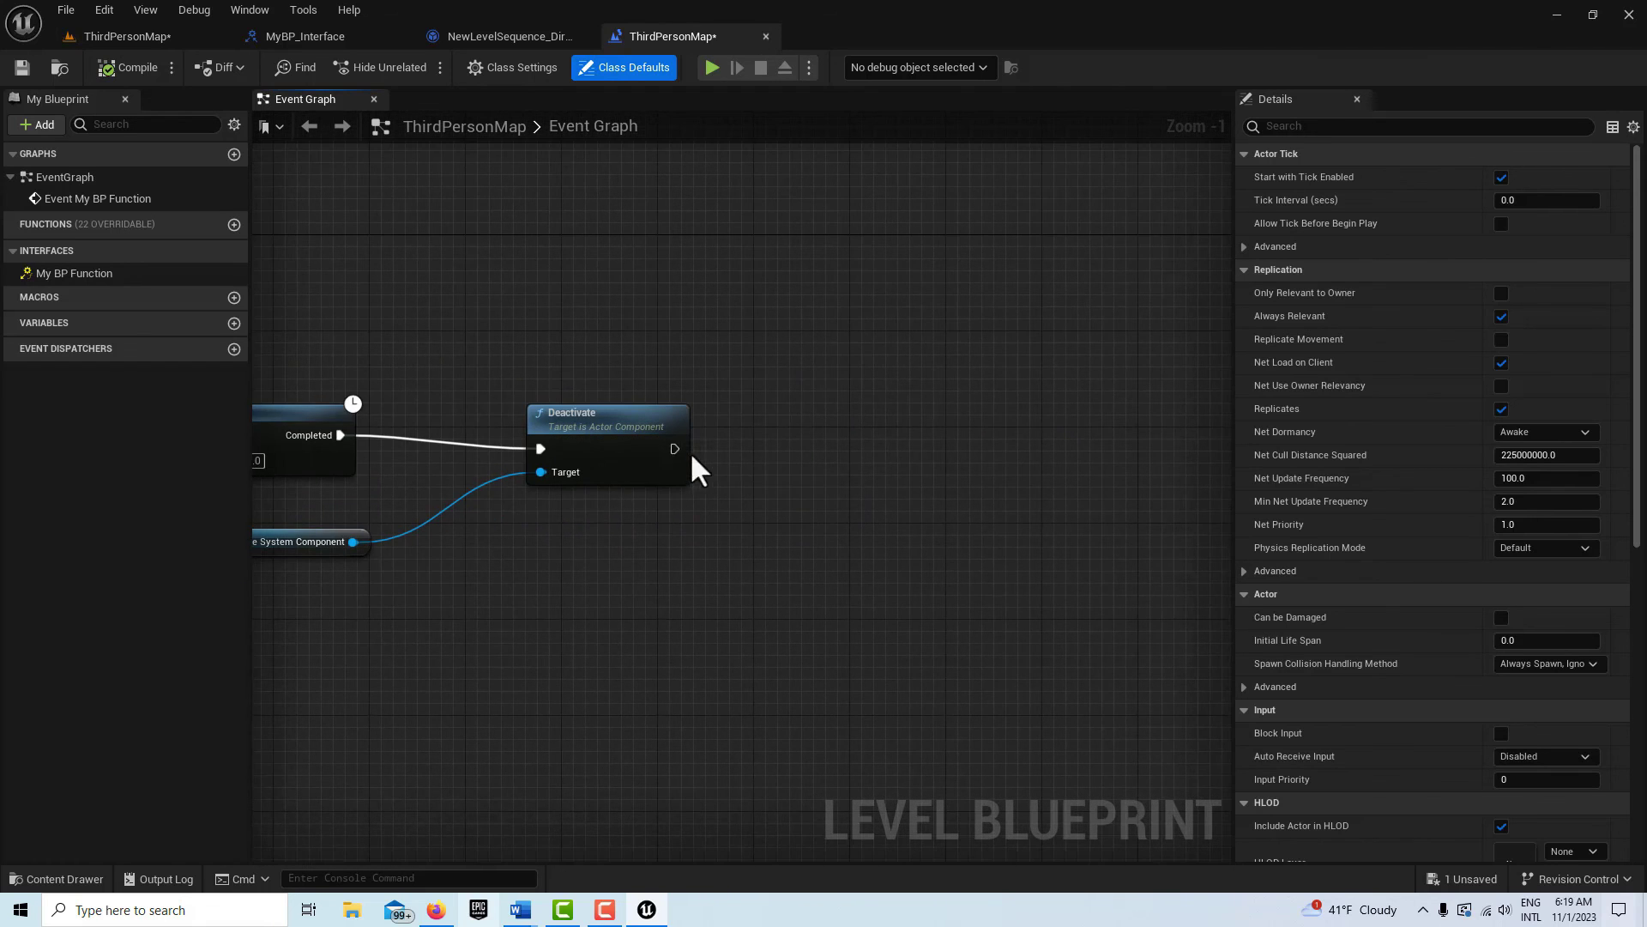
drag(674, 449, 762, 451)
text(print)
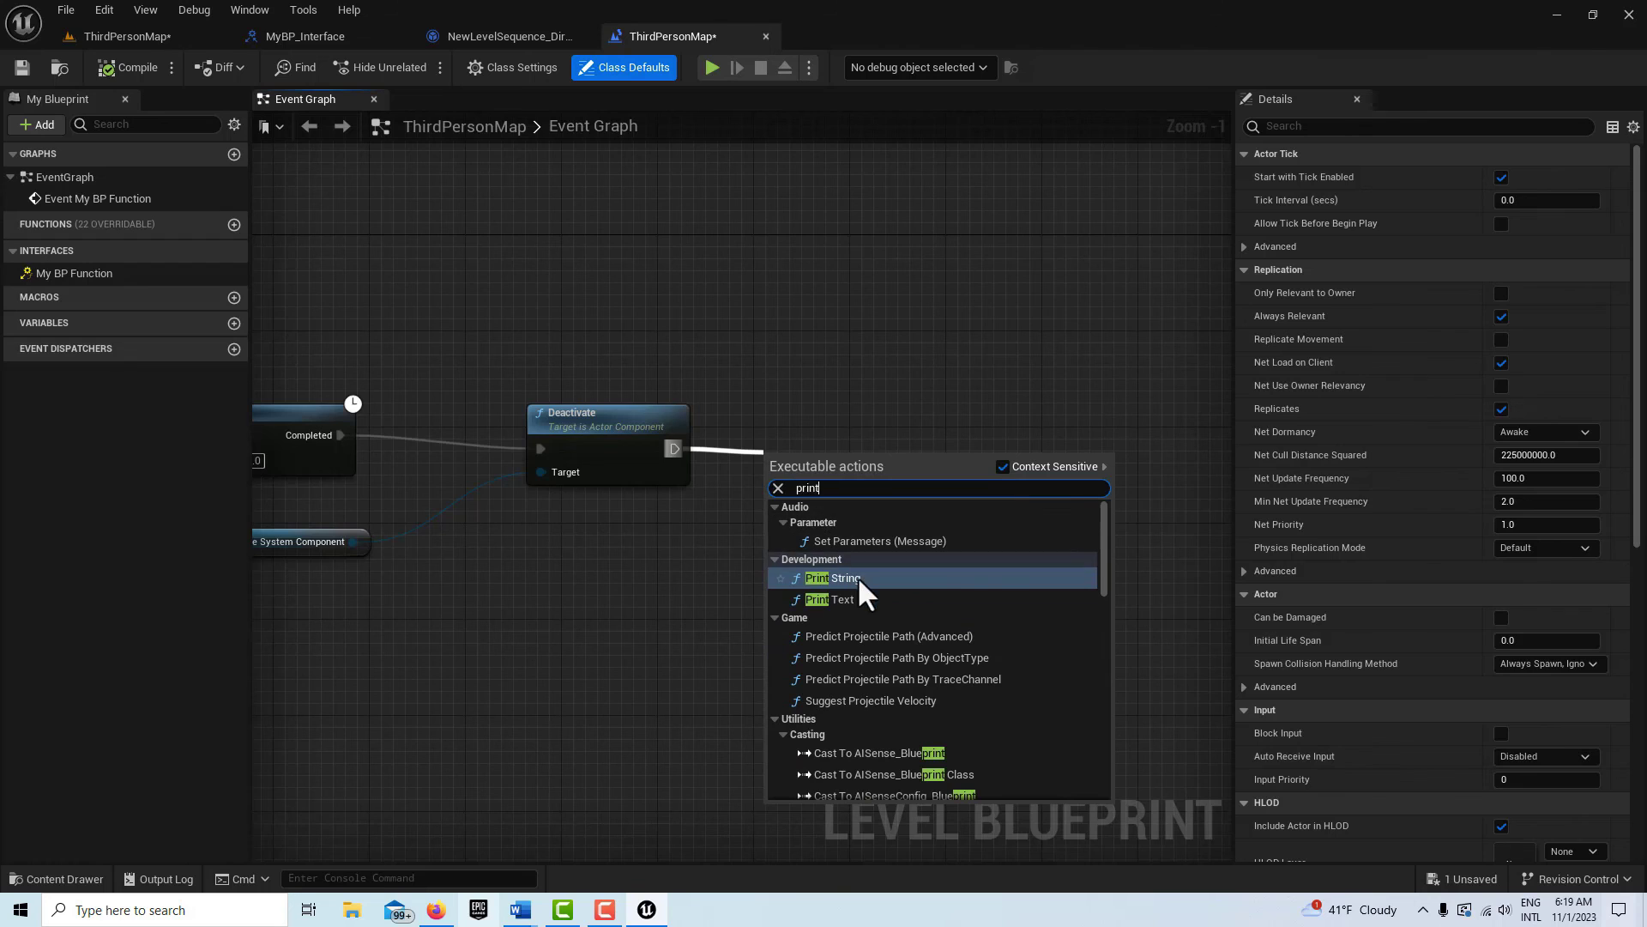
click(858, 578)
key(ctrl+a)
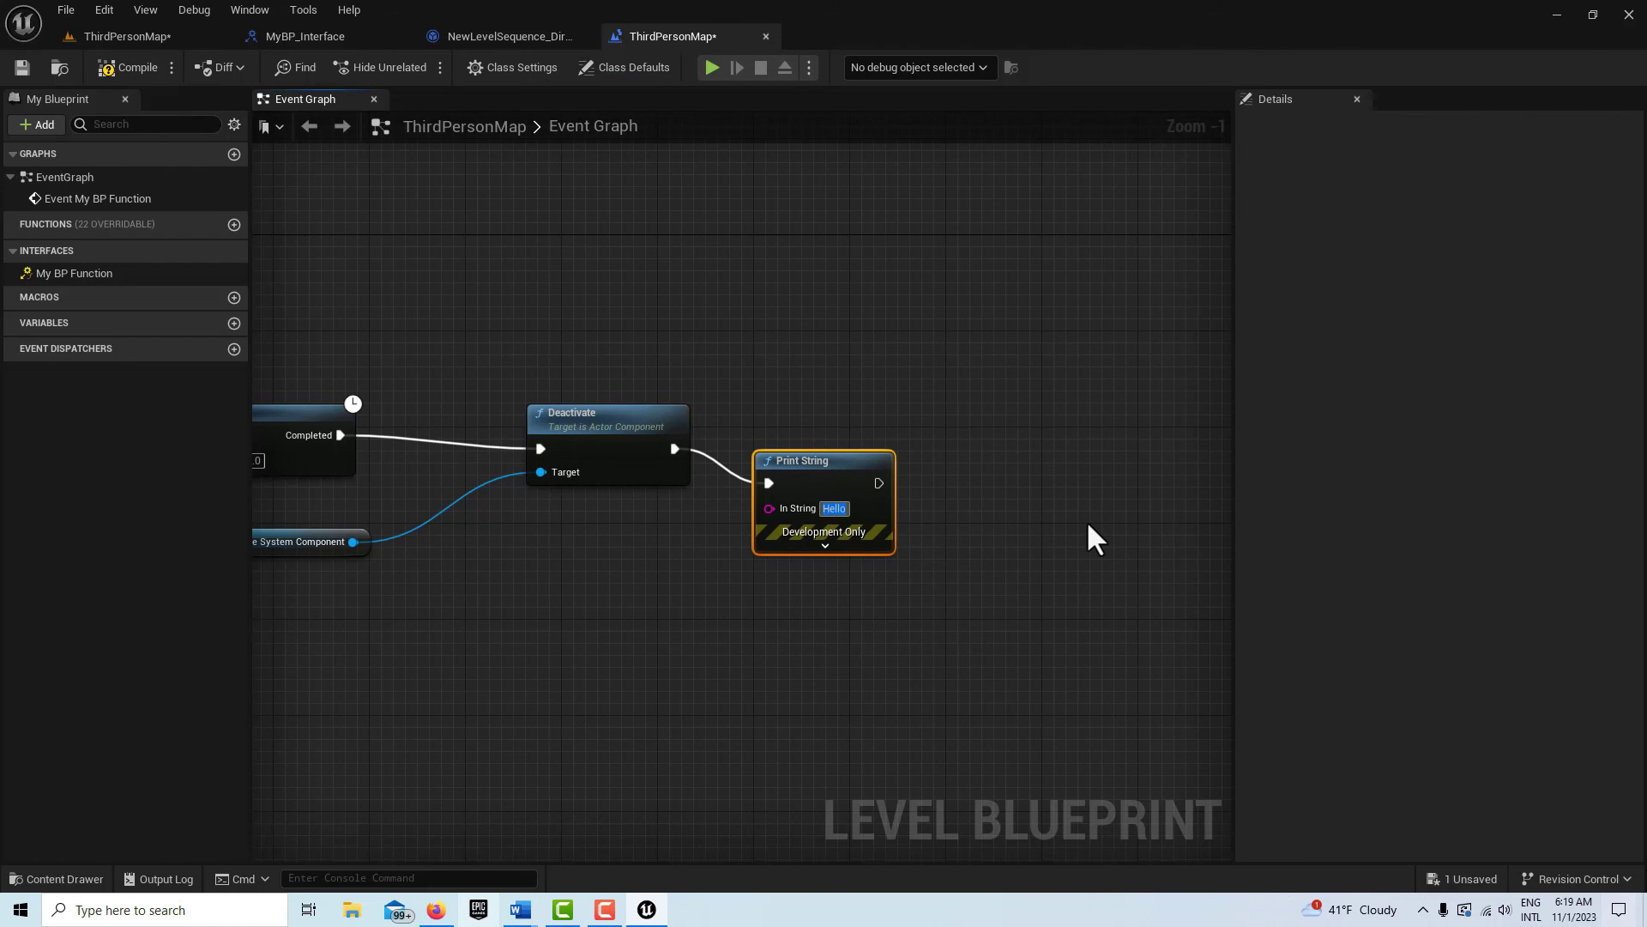
text(It works!)
click(137, 66)
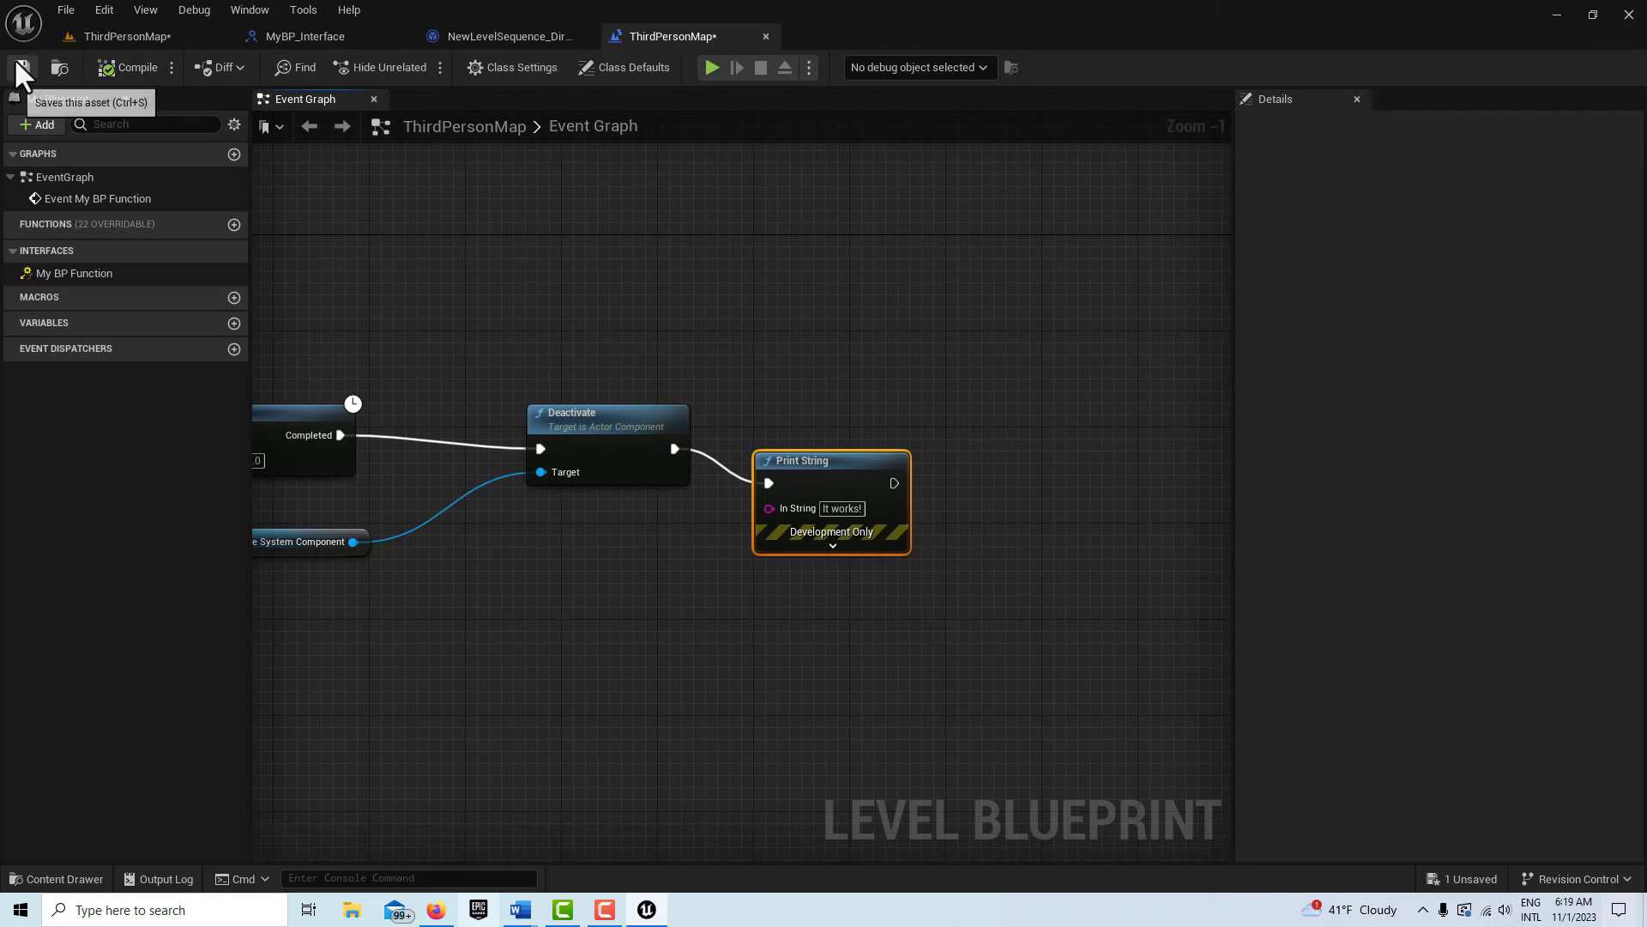
click(18, 63)
- Play ThirdPersonMap to test the sequence event, and look up the NewLevelSequence asset in the Content folder
click(97, 38)
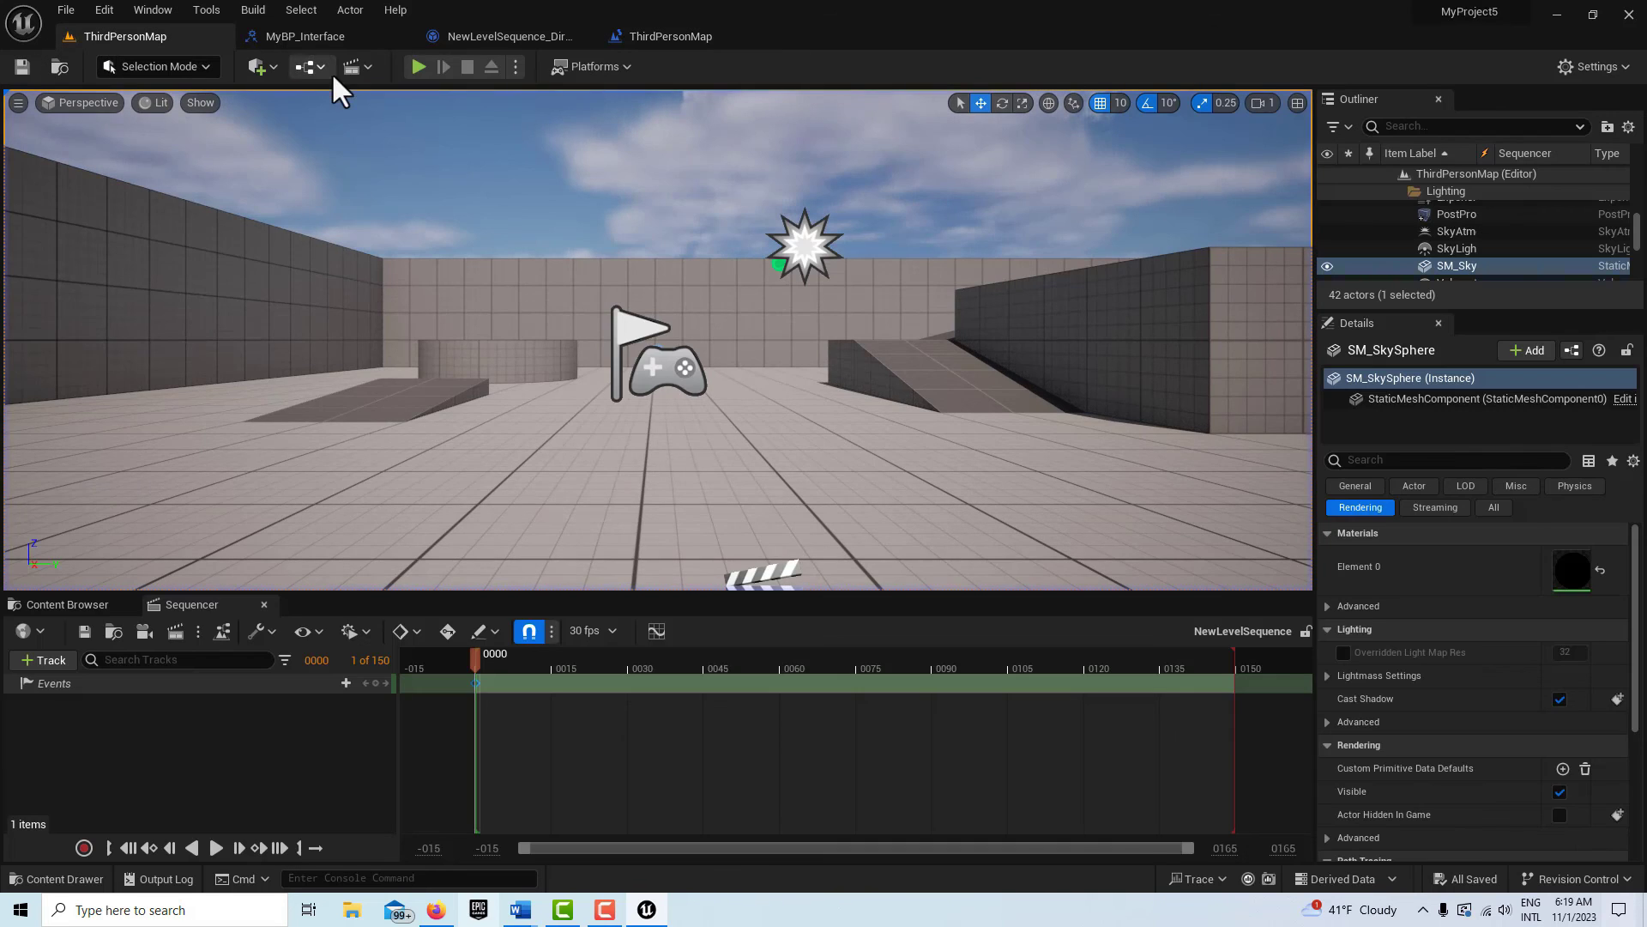
click(417, 67)
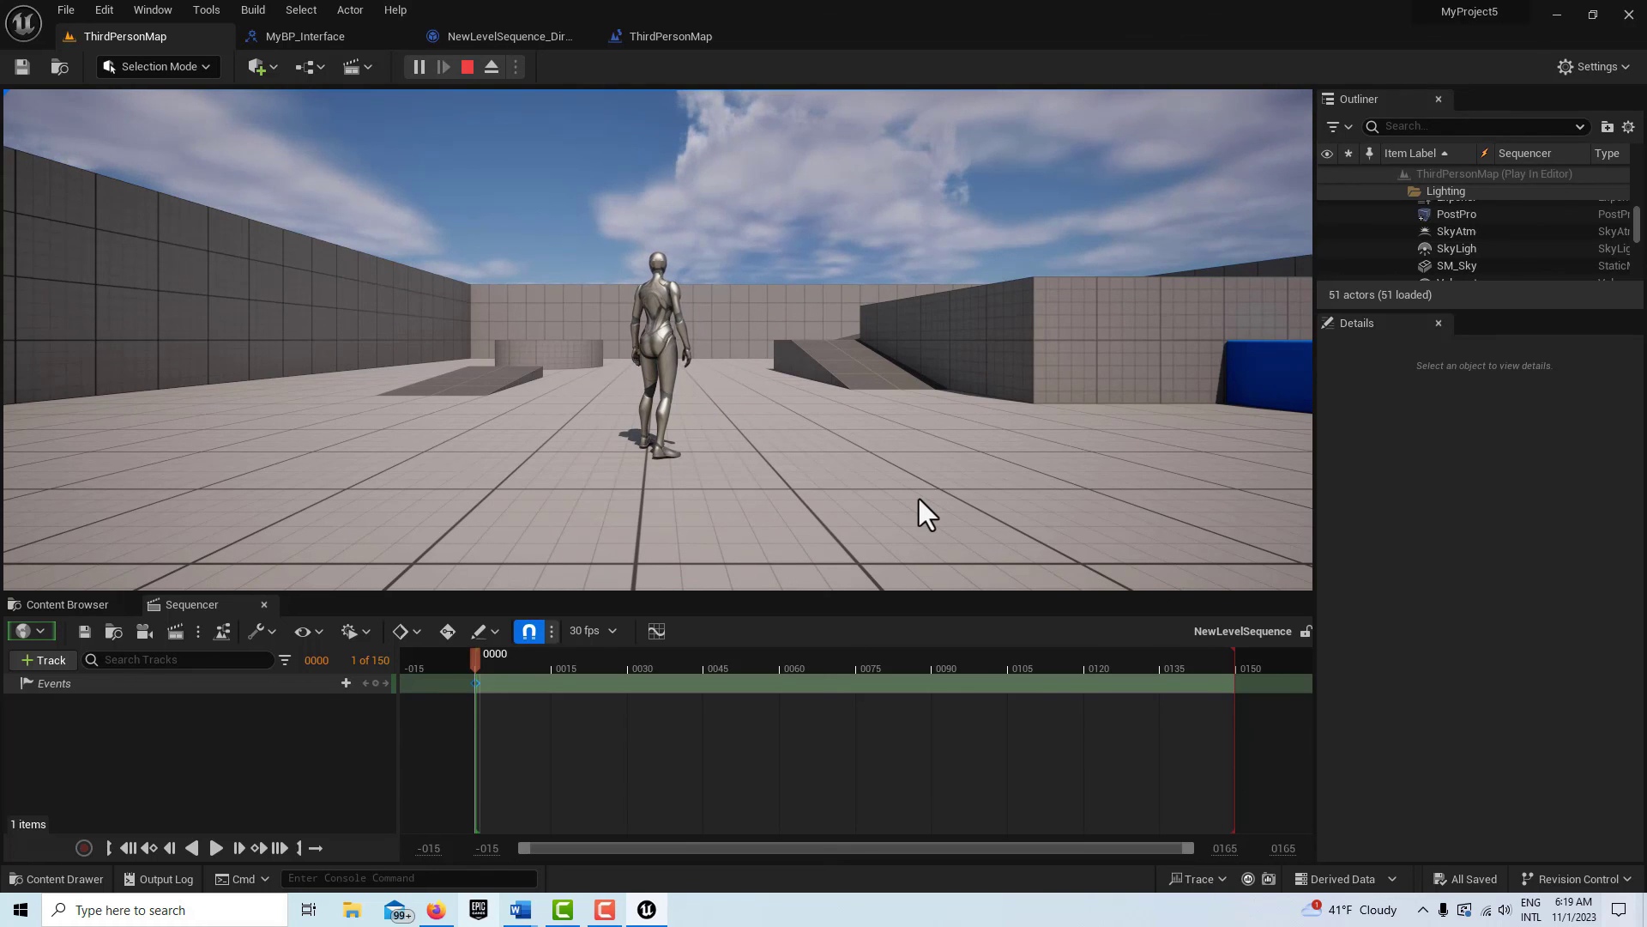
click(84, 605)
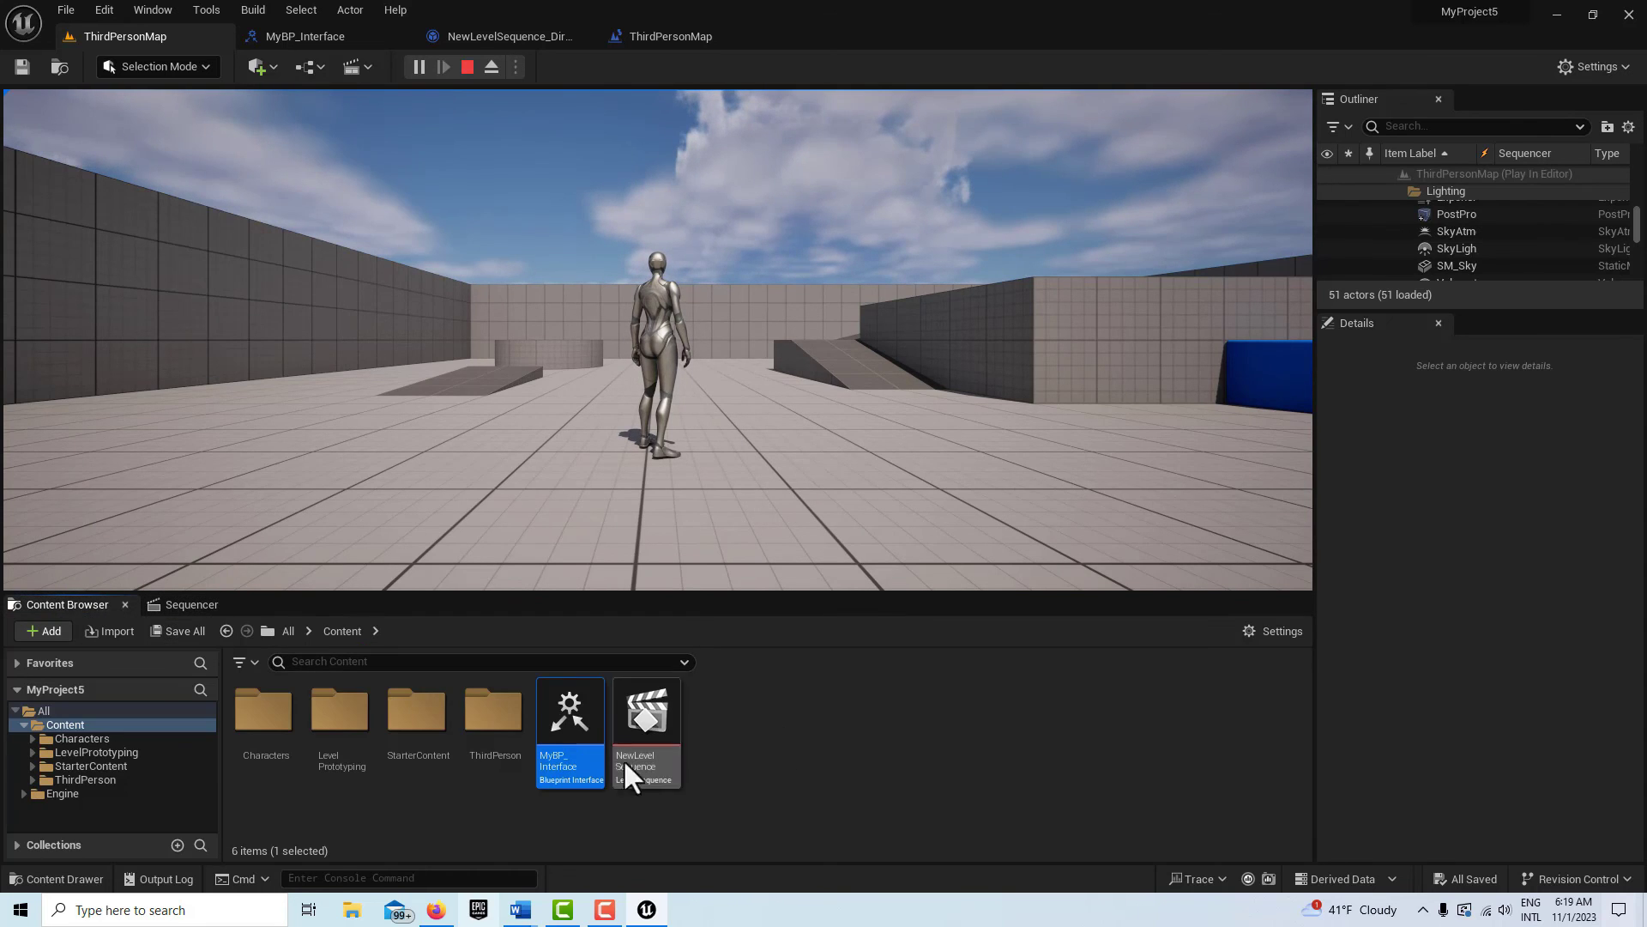
mouse_move(664, 728)
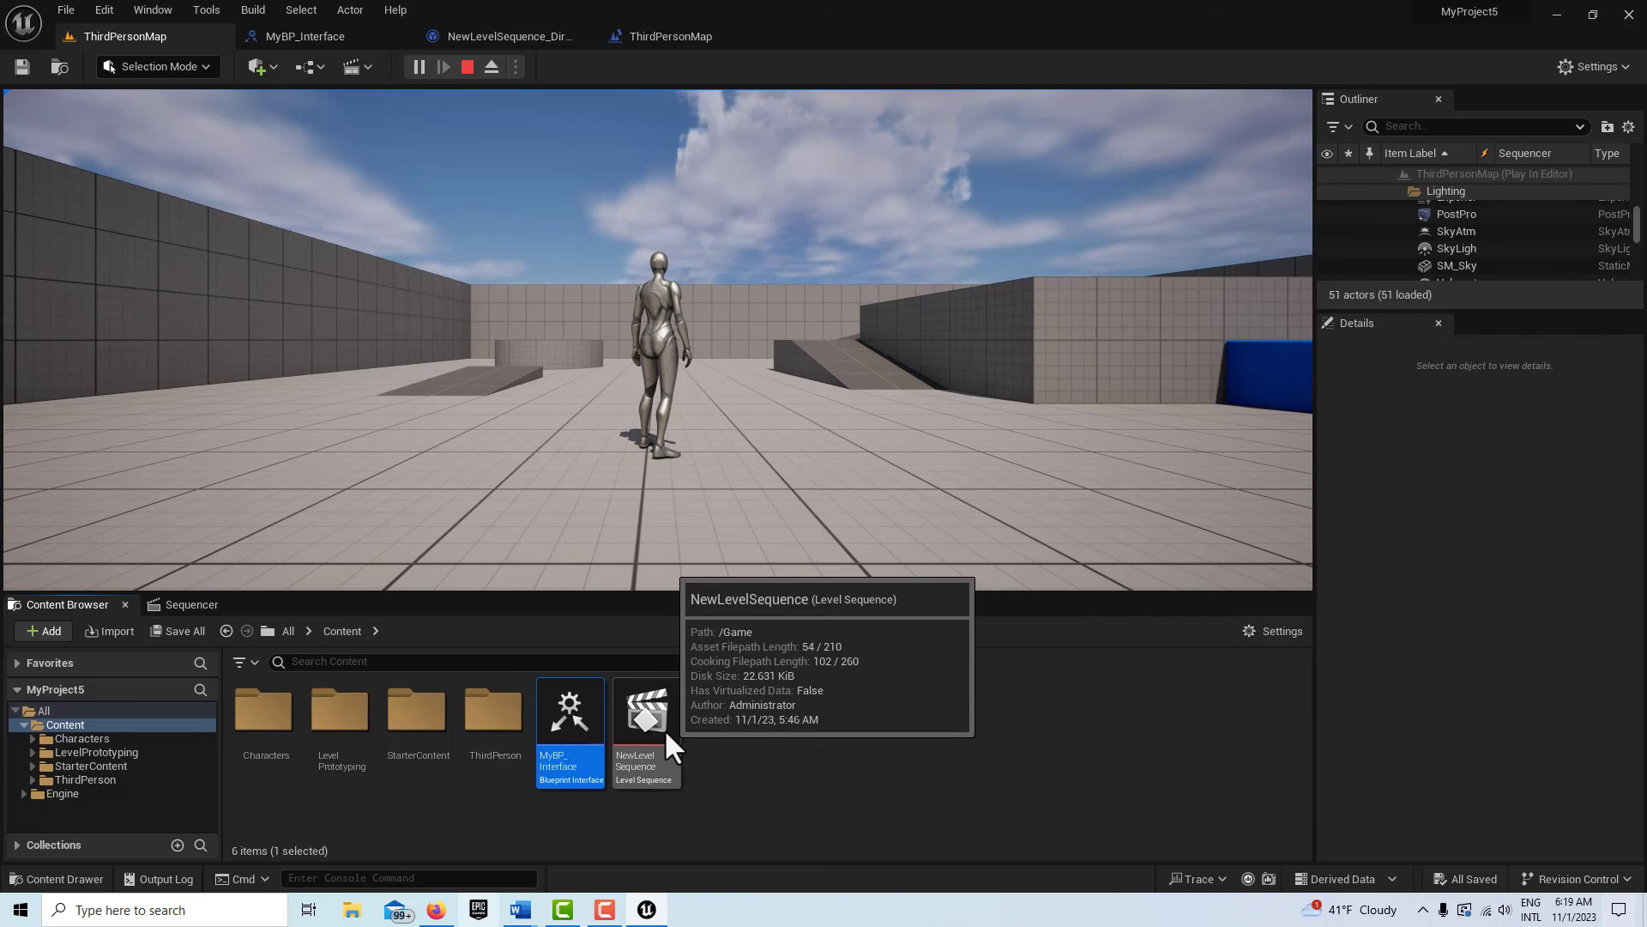